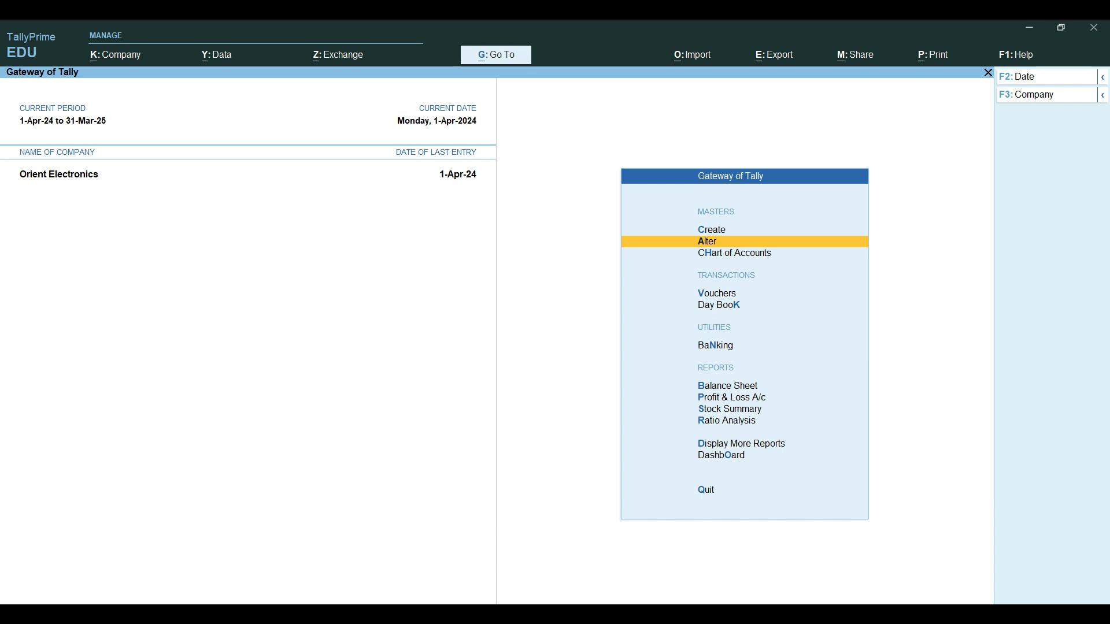
Review the Radha Electronics ledger in master alteration, then return to the list of masters without changing it.
key("Return")
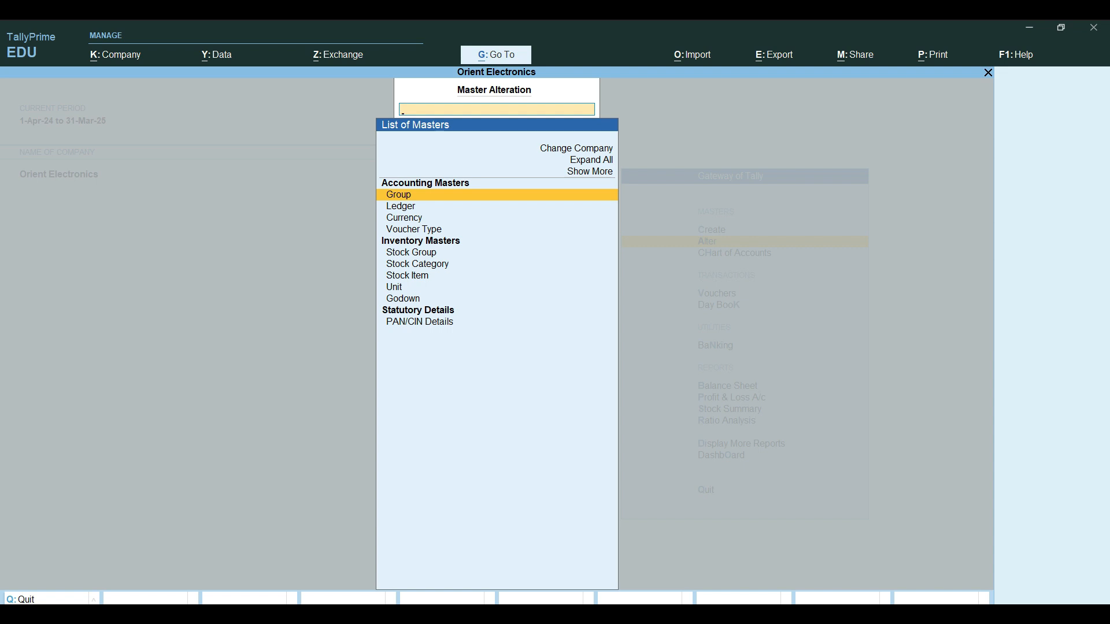
key("Down")
key("Return")
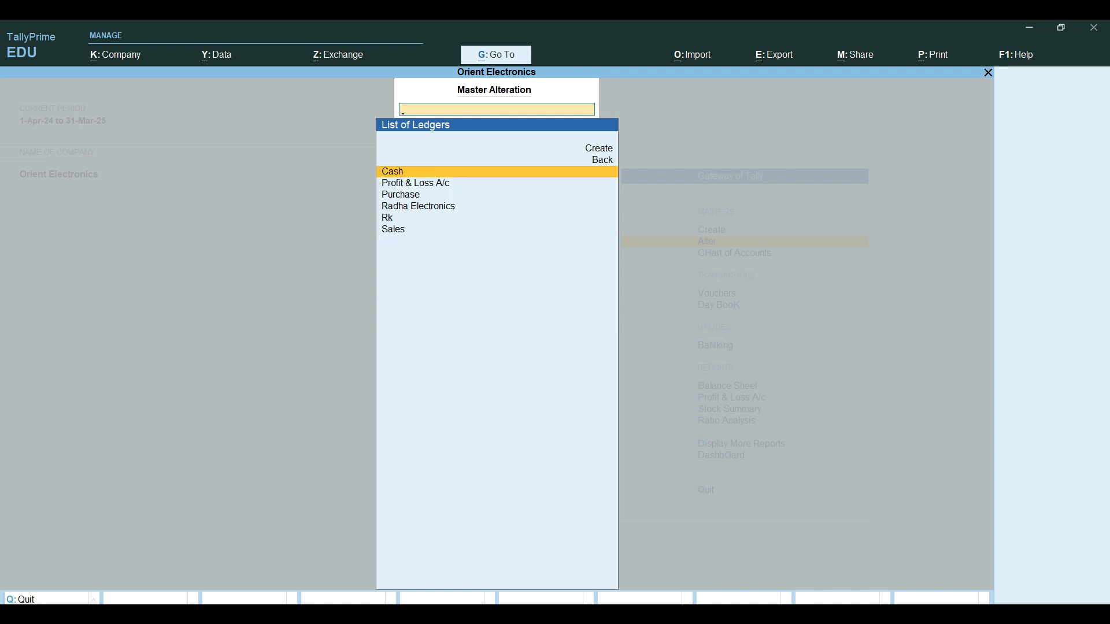
left_click(418, 206)
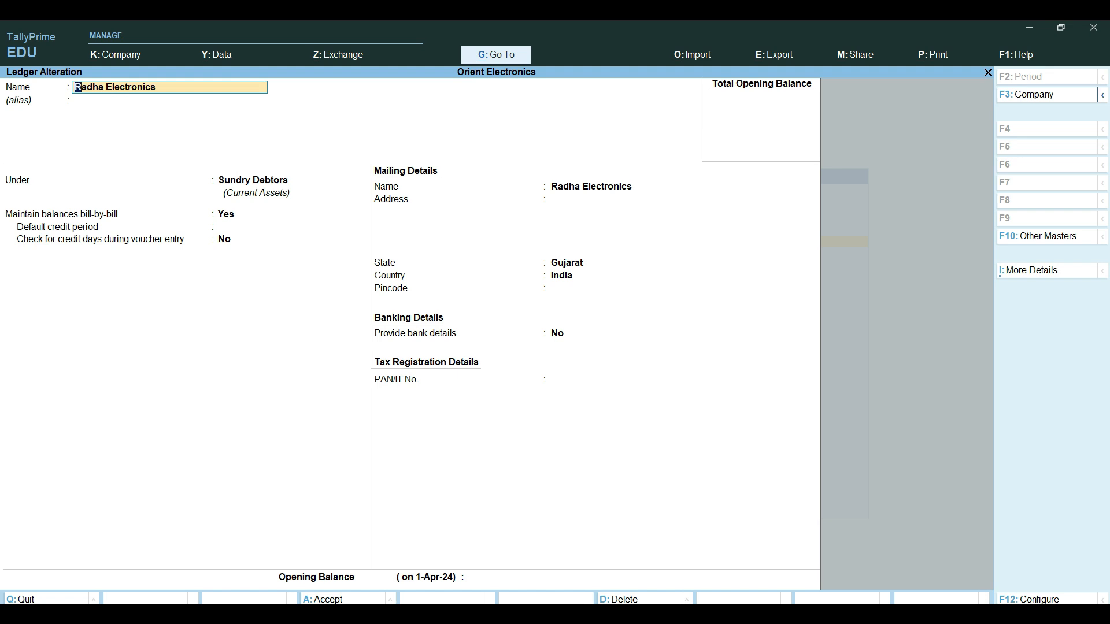
key("Escape")
key("Escape")
key("y")
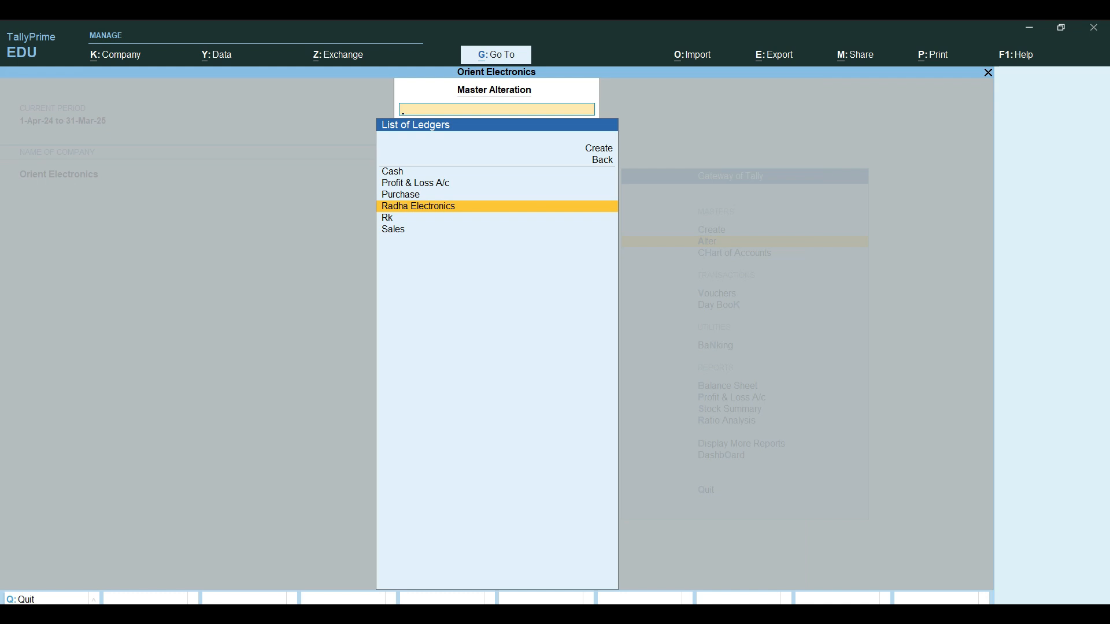
key("Escape")
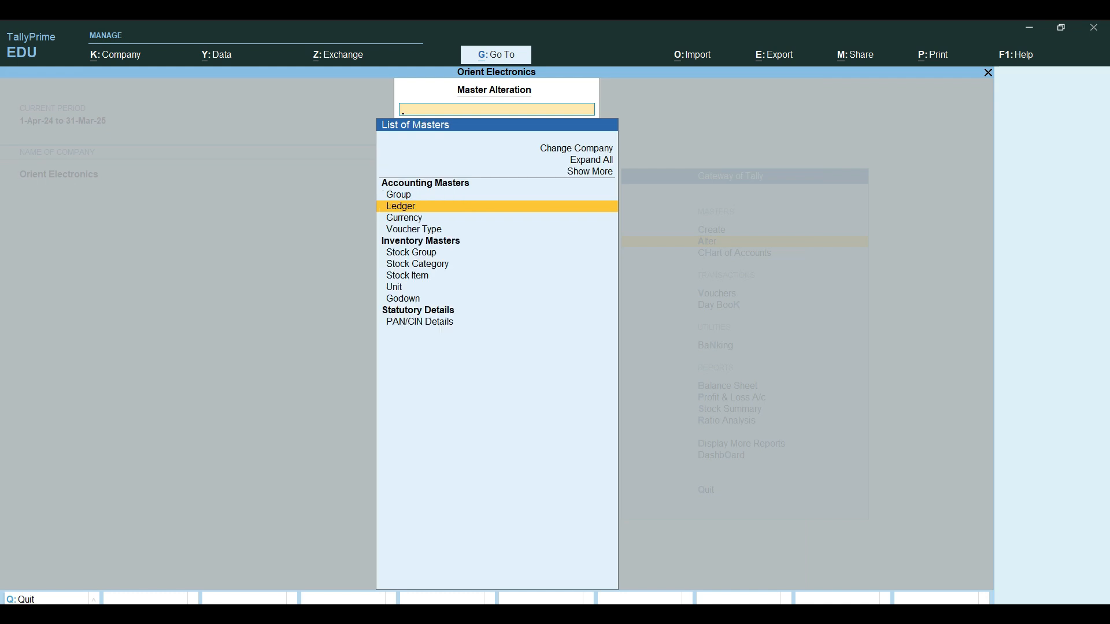
Review the Sony 43" TV stock item in master alteration, then return to the Gateway of Tally without changing it.
key("Down")
key("Down")
key("Down")
key("Down")
key("Down")
key("Return")
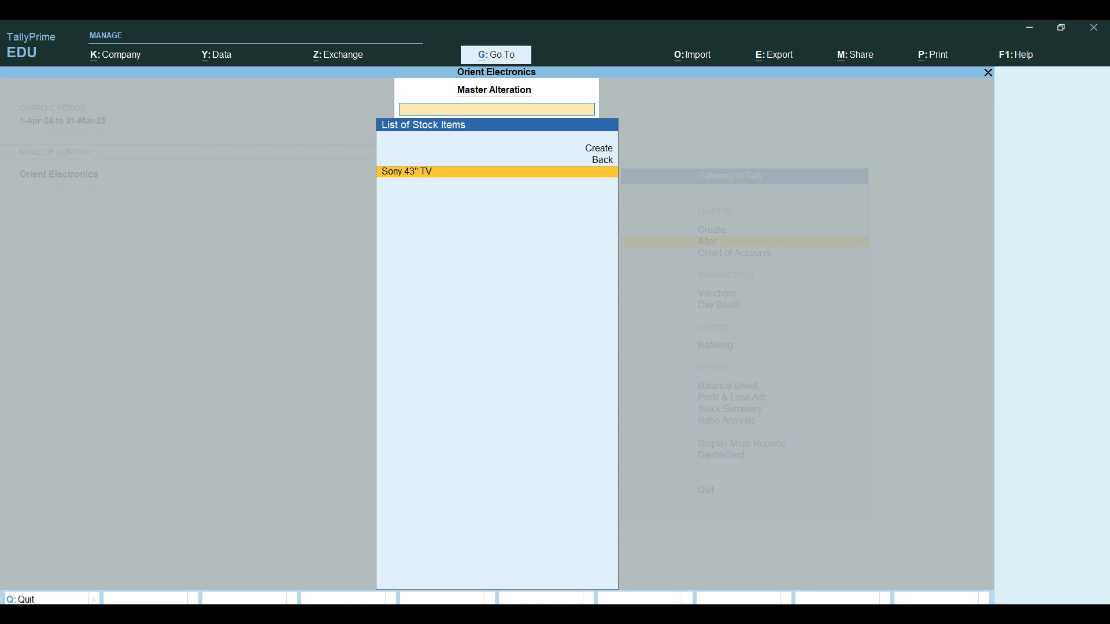
key("Return")
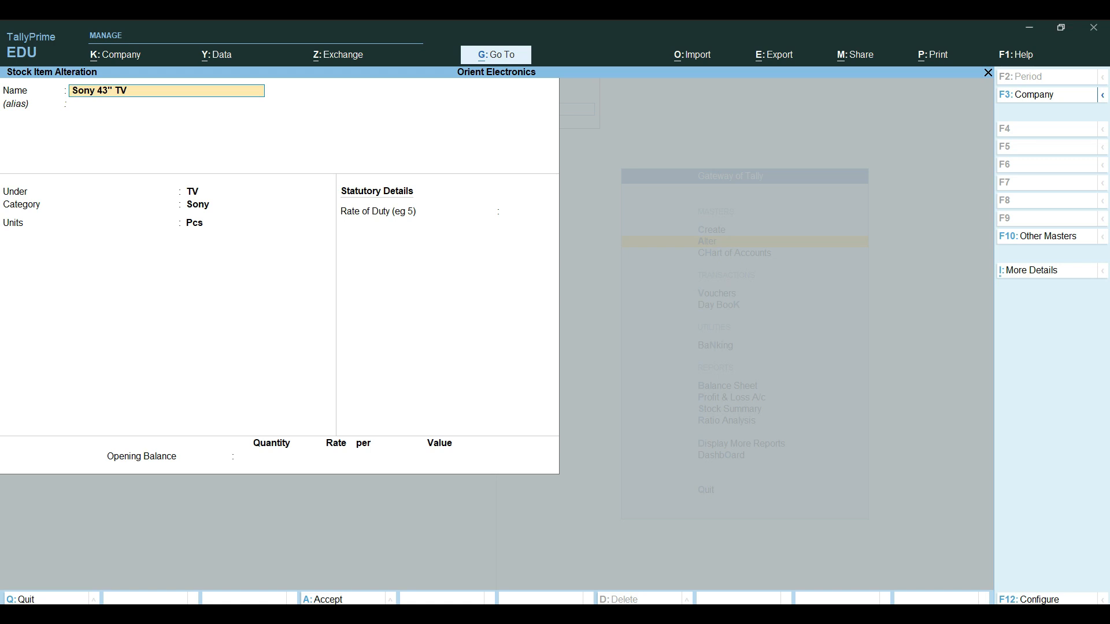
key("Escape")
key("Escape")
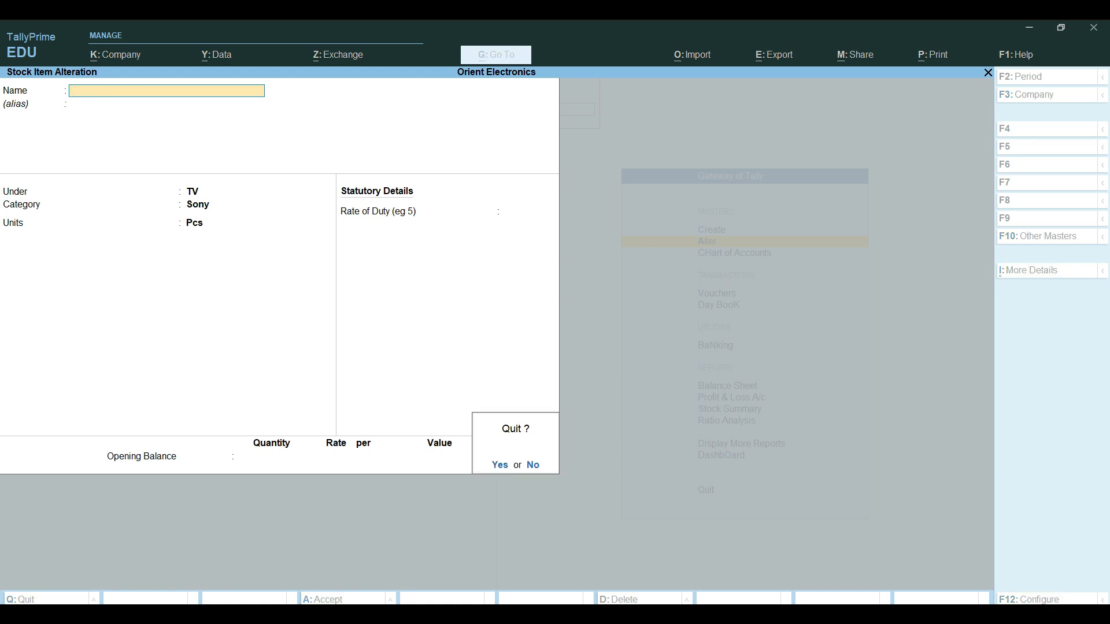
key("y")
key("Escape")
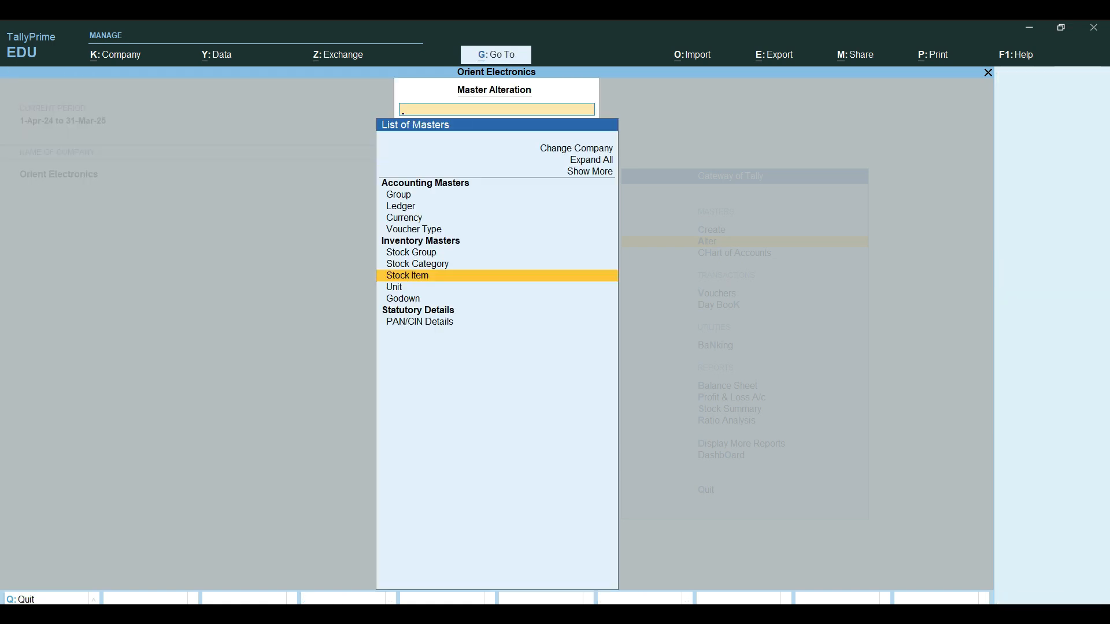
key("Escape")
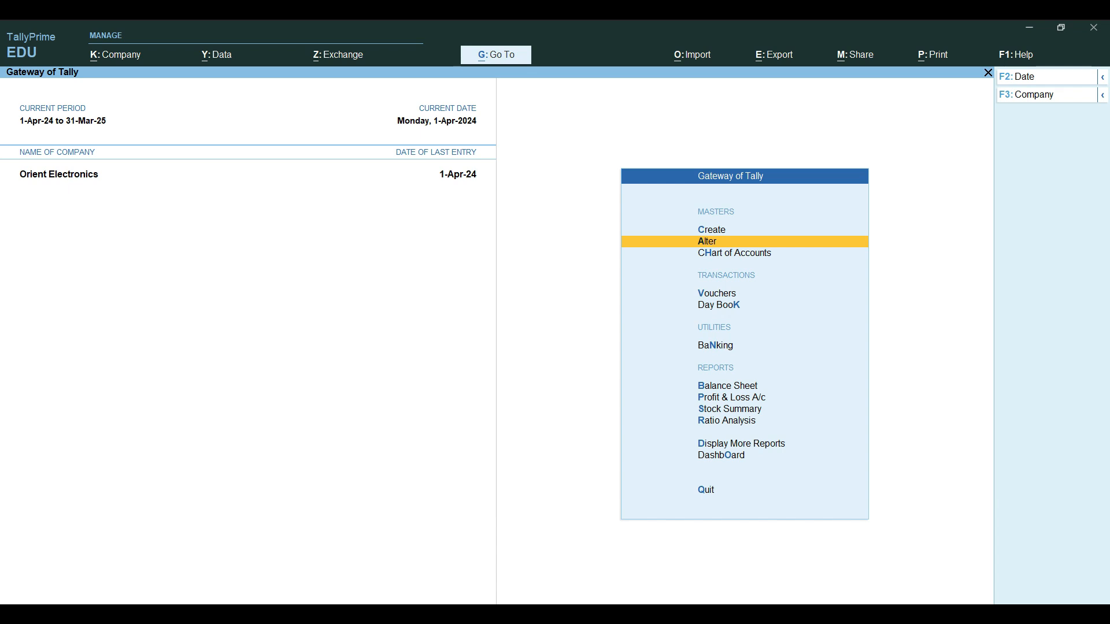
Show the inactive voucher types in voucher entry and start a new Sales Order voucher.
key("v")
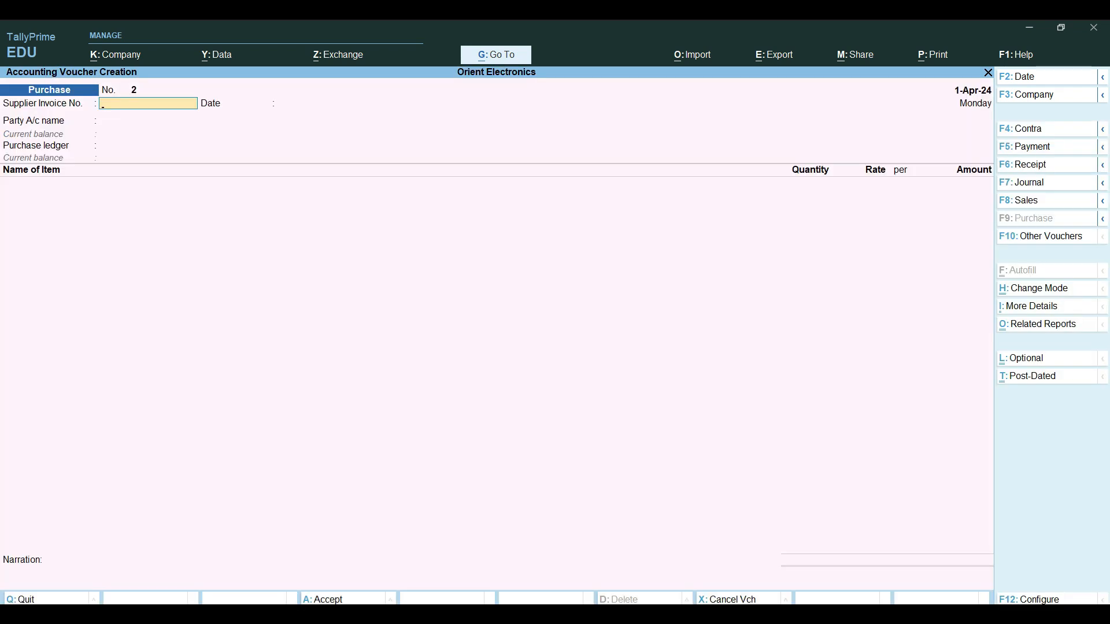
key("F10")
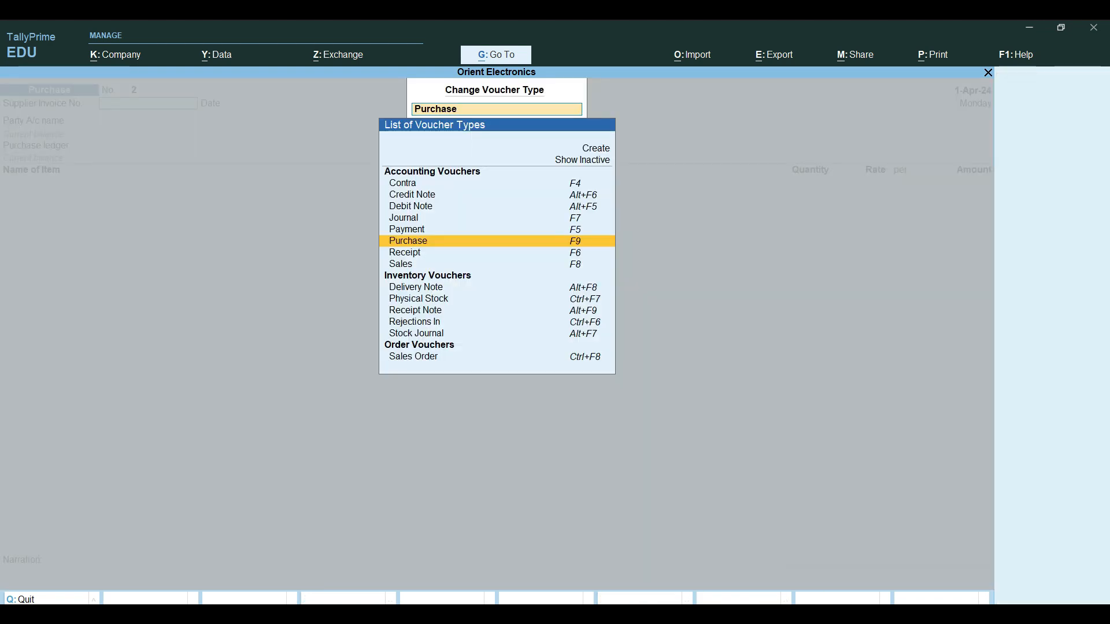
left_click(582, 160)
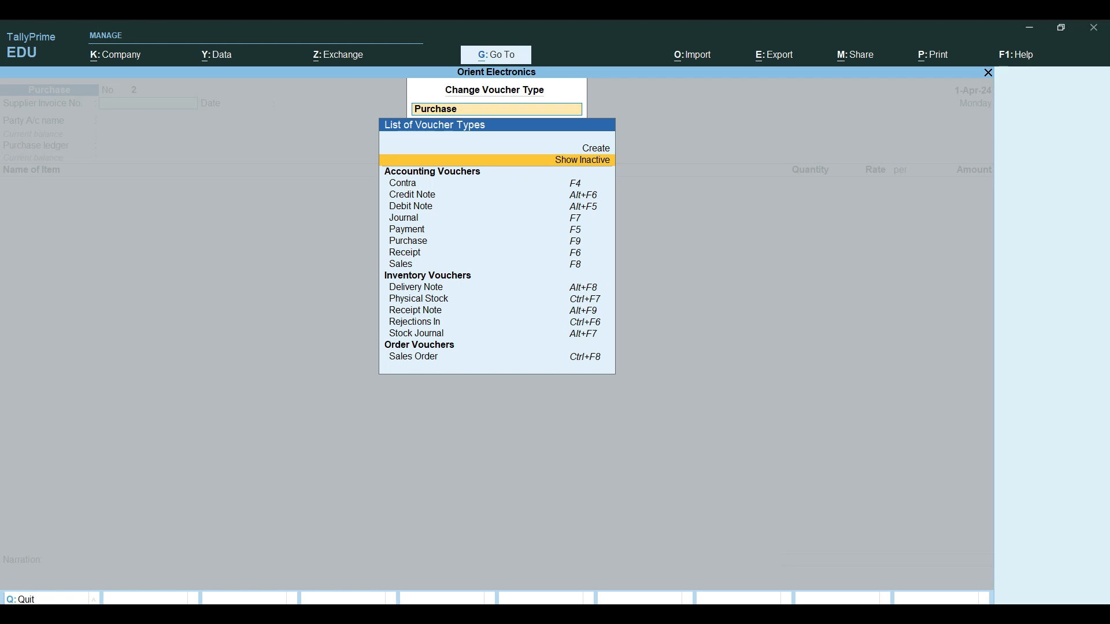
key("Return")
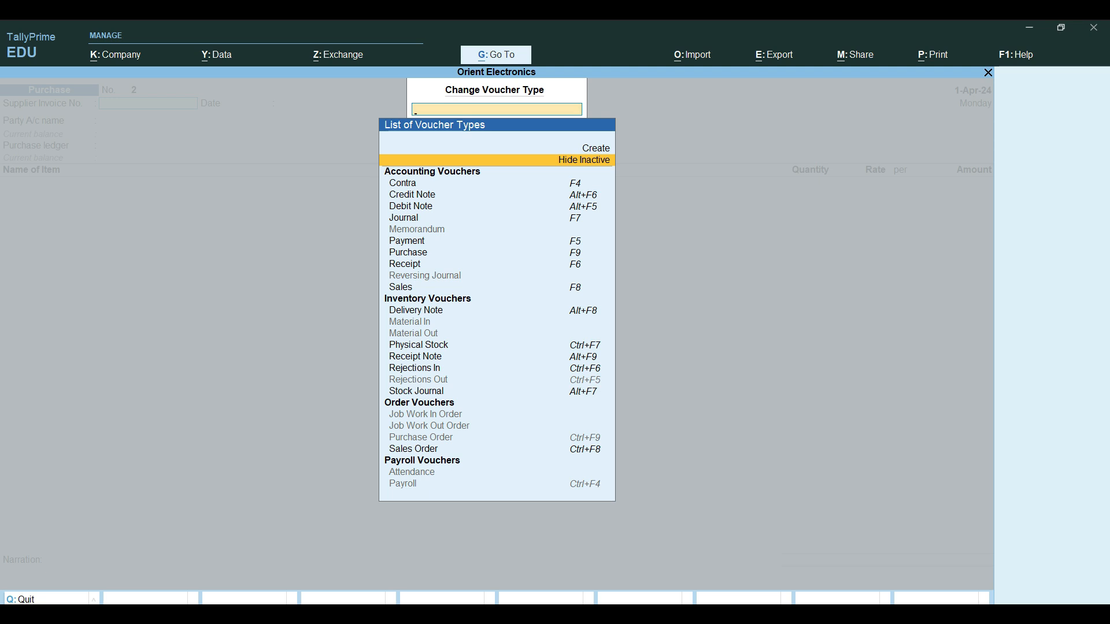
key("ctrl+F8")
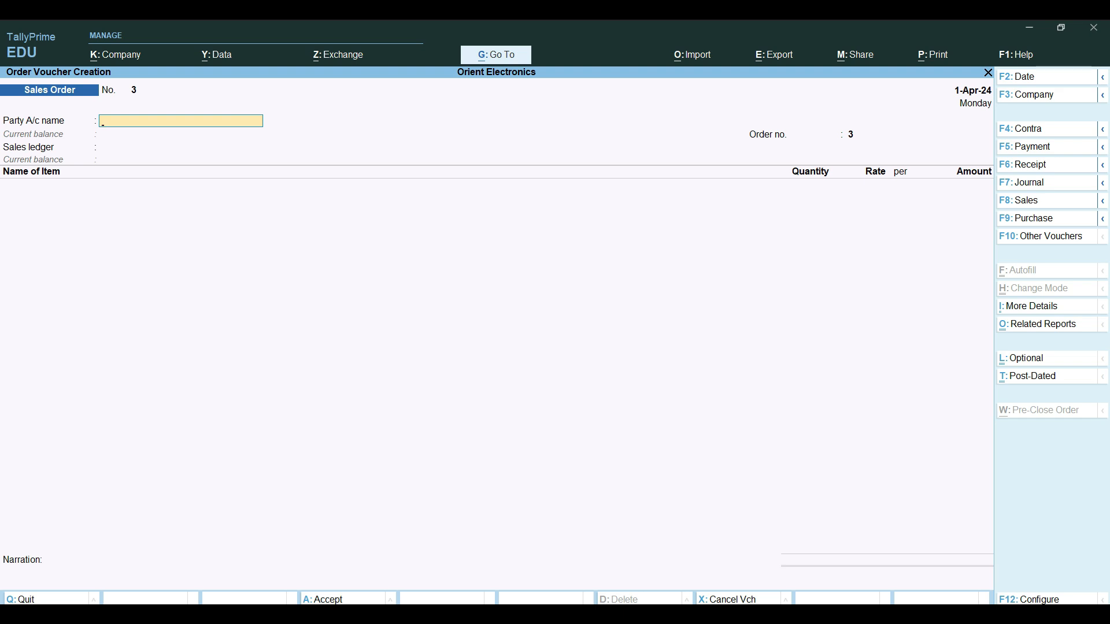
Choose Radha Electronics as the order's party and set the payment mode to Cheque, leaving other references and delivery terms blank.
type("R")
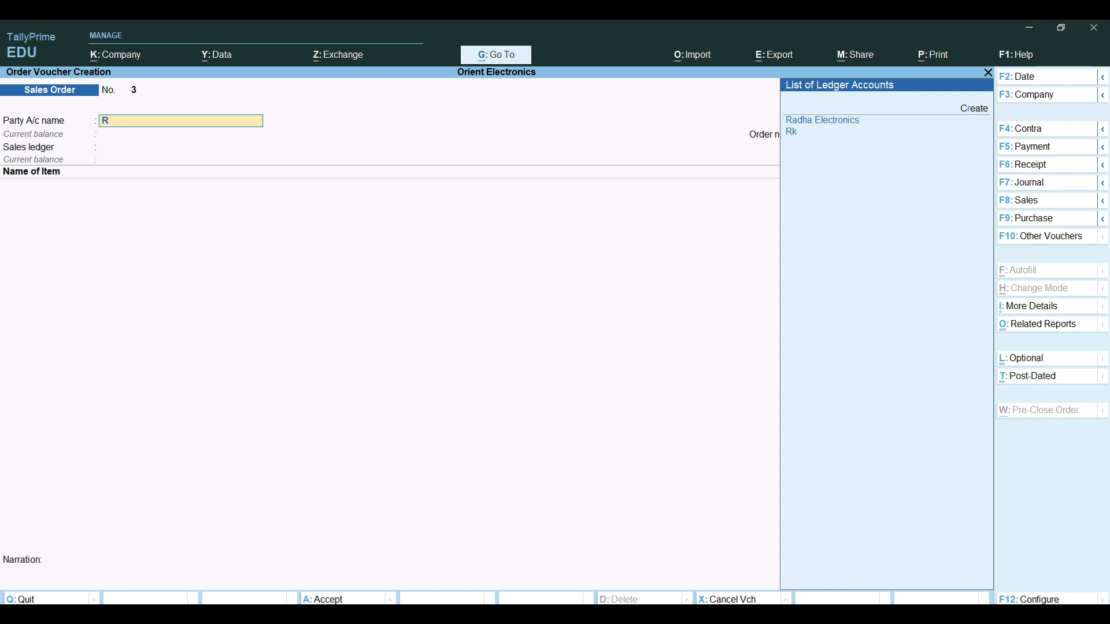
key("Return")
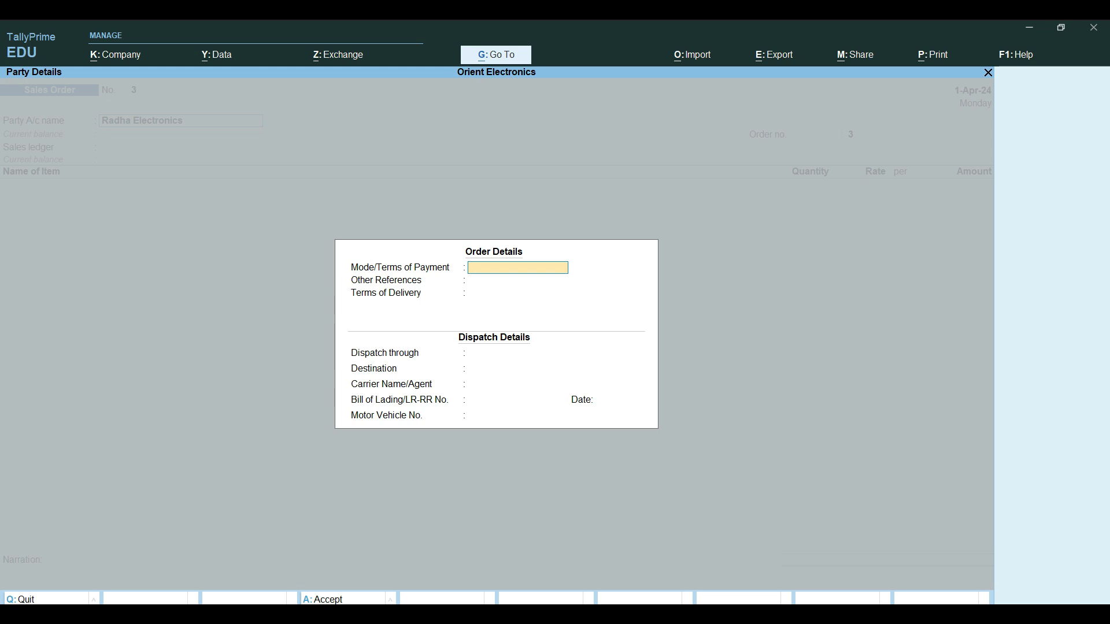
type("Cheque")
key("Return")
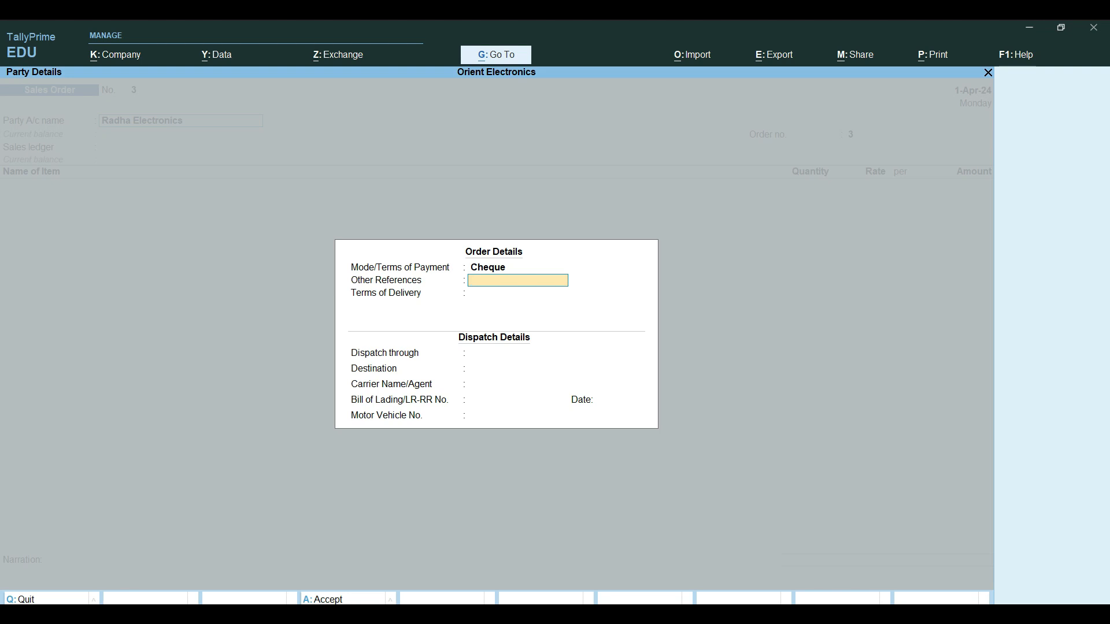
key("Return")
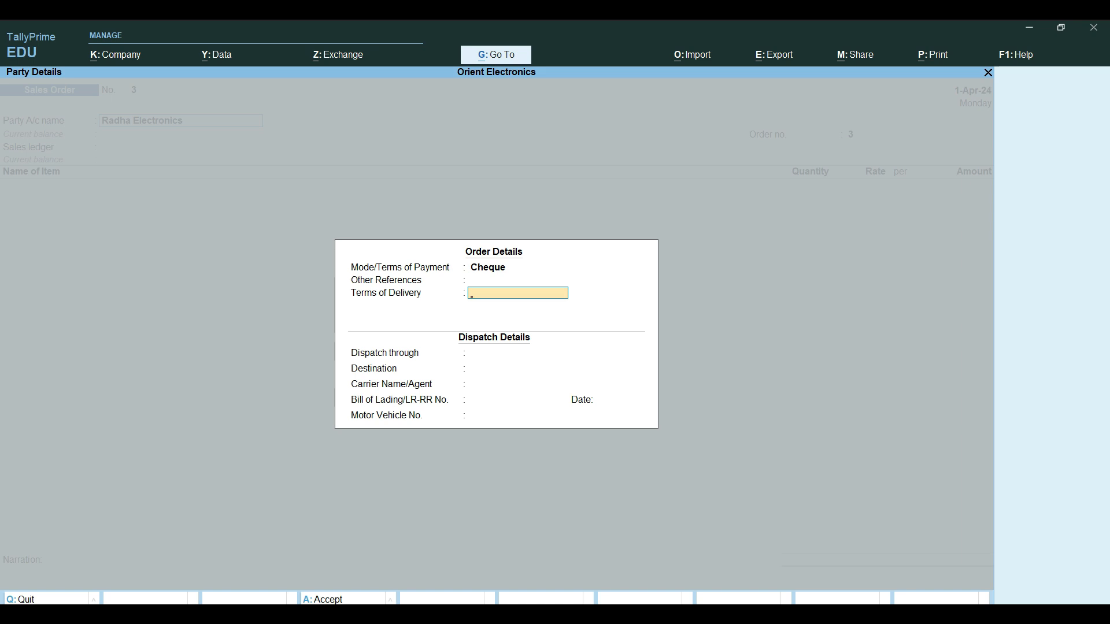
key("Return")
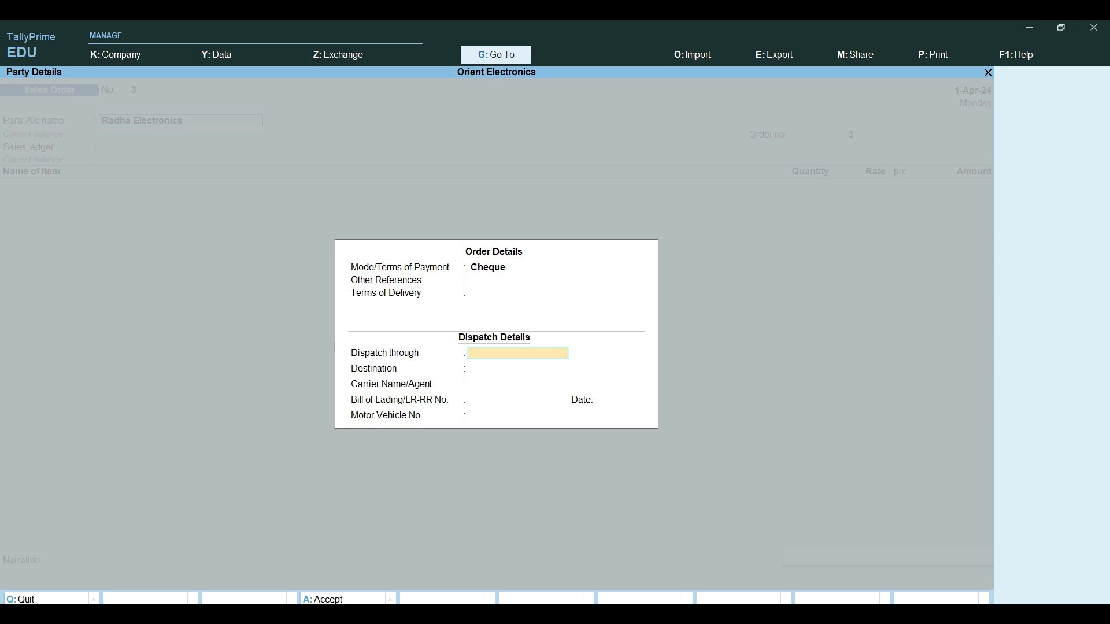
Enter "Goods Transport Agancy" as the Dispatch through value in the dispatch details.
key("Caps_Lock")
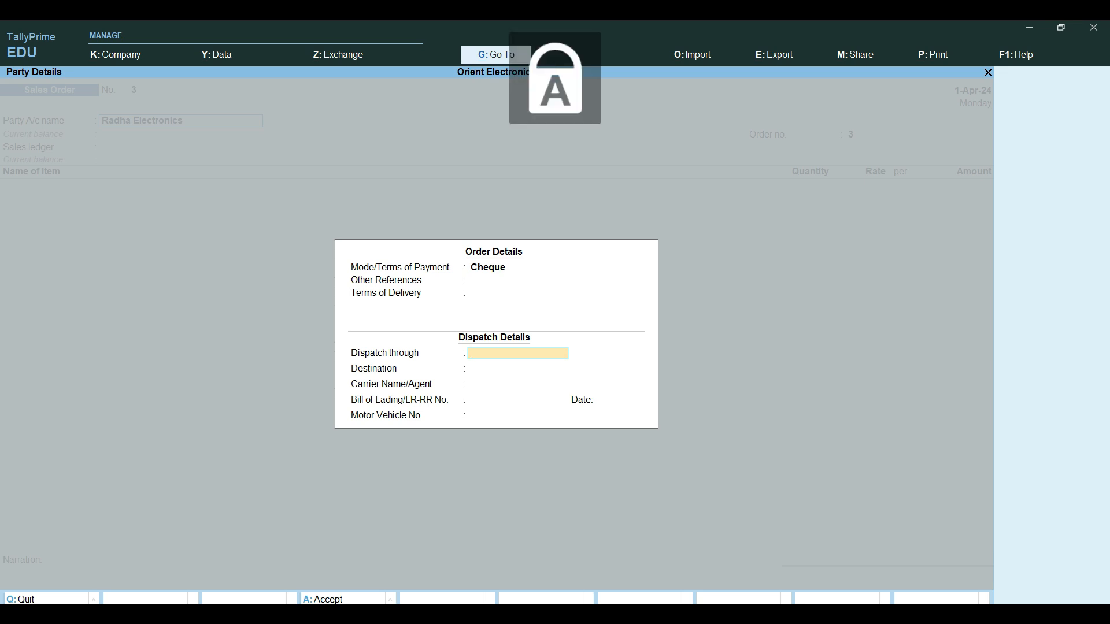
type("G")
key("Caps_Lock")
type("oods")
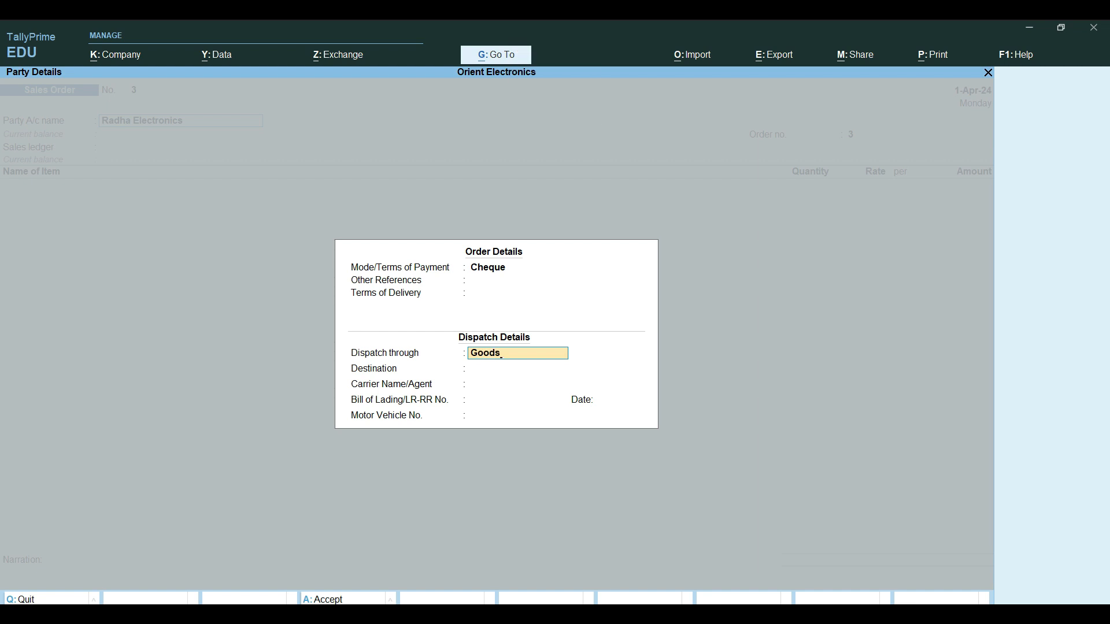
key("Caps_Lock")
type("T")
key("Caps_Lock")
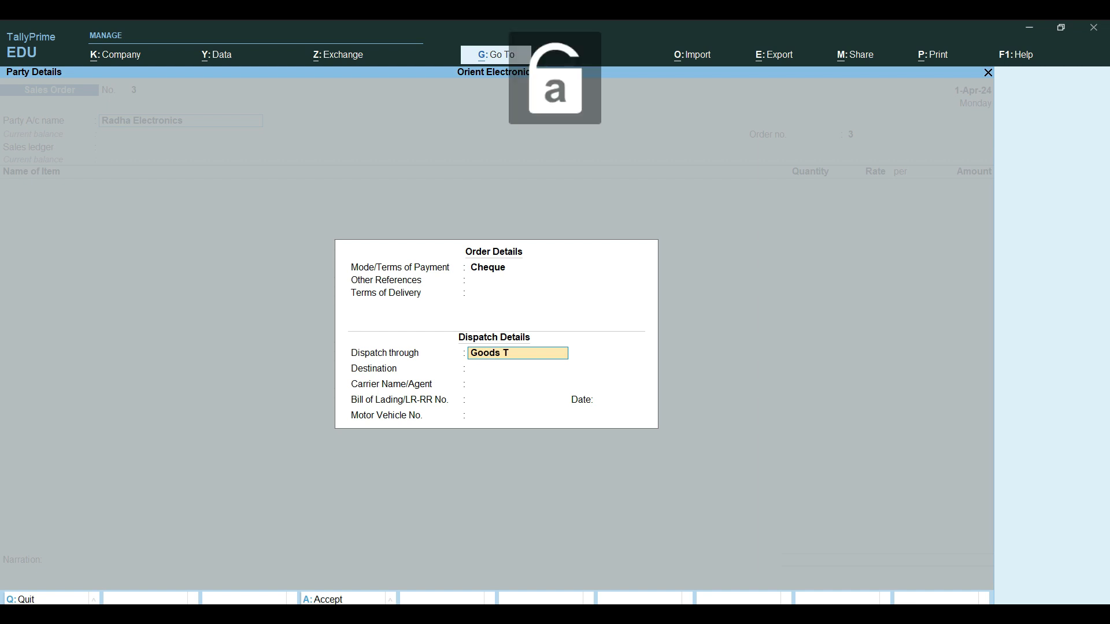
type("ran")
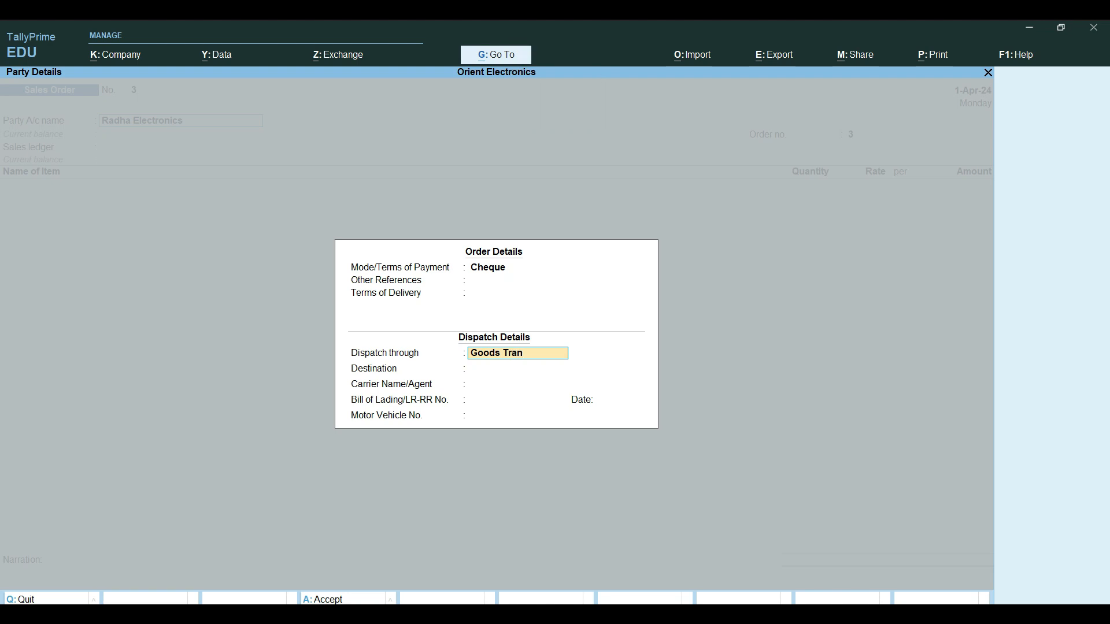
type("ort")
key("Caps_Lock")
type("A")
key("Caps_Lock")
type("gan")
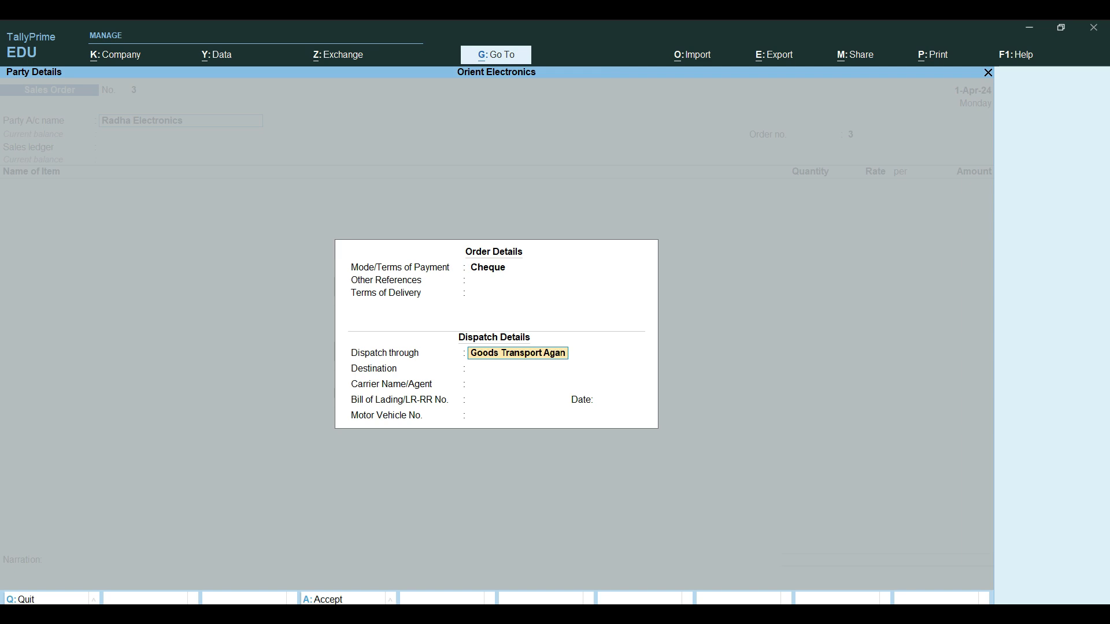
type("cy")
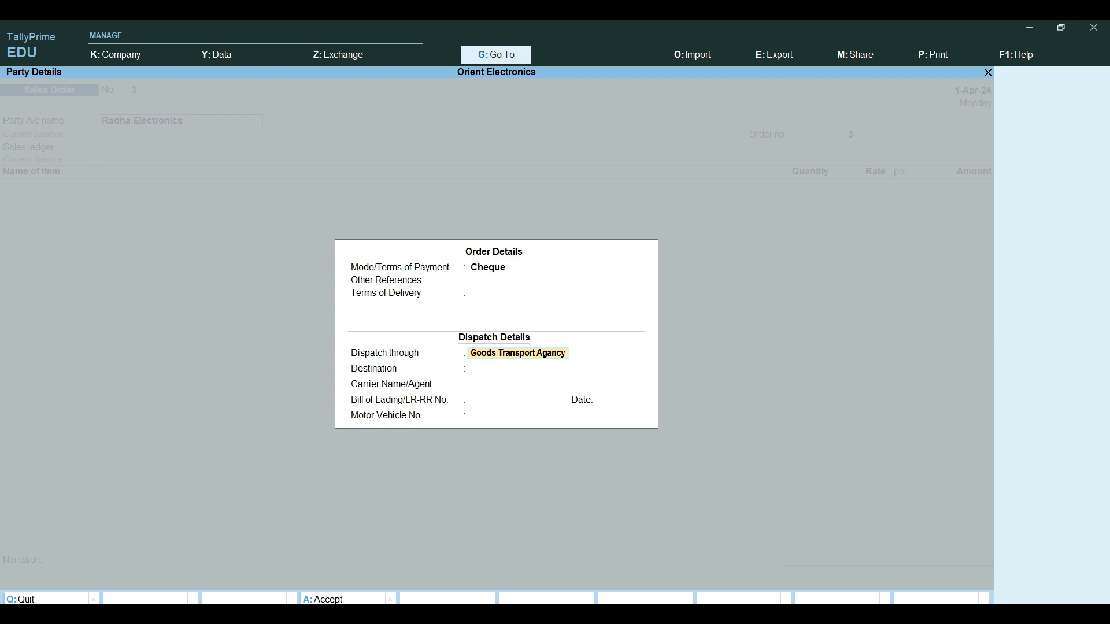
key("Return")
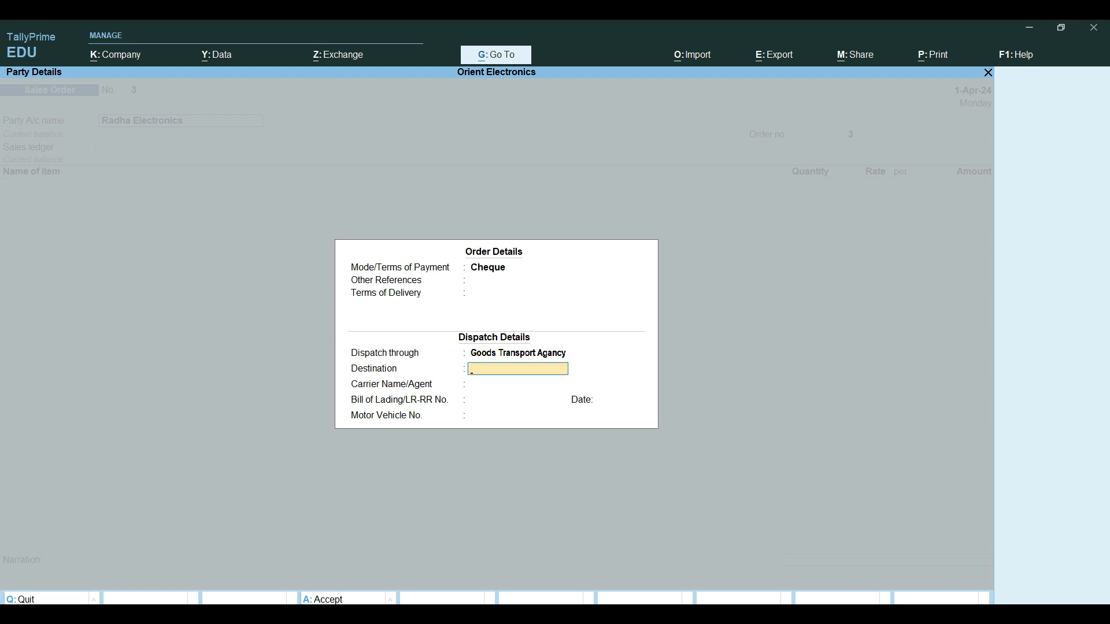
Set the dispatch destination to Surat.
key("Caps_Lock")
type("S")
key("Caps_Lock")
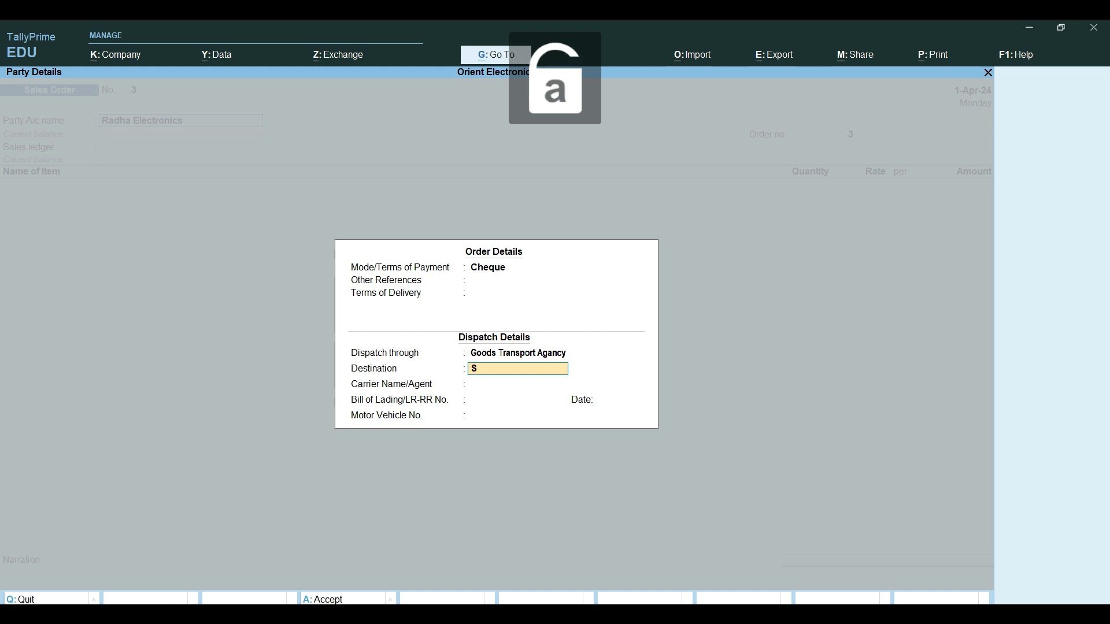
type("urat")
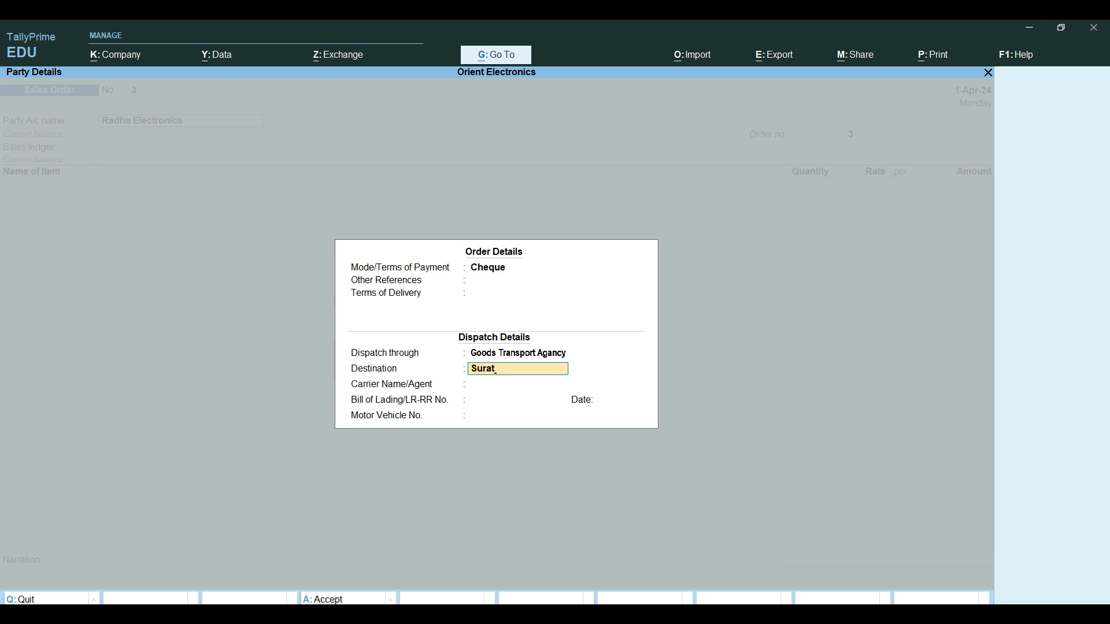
key("Return")
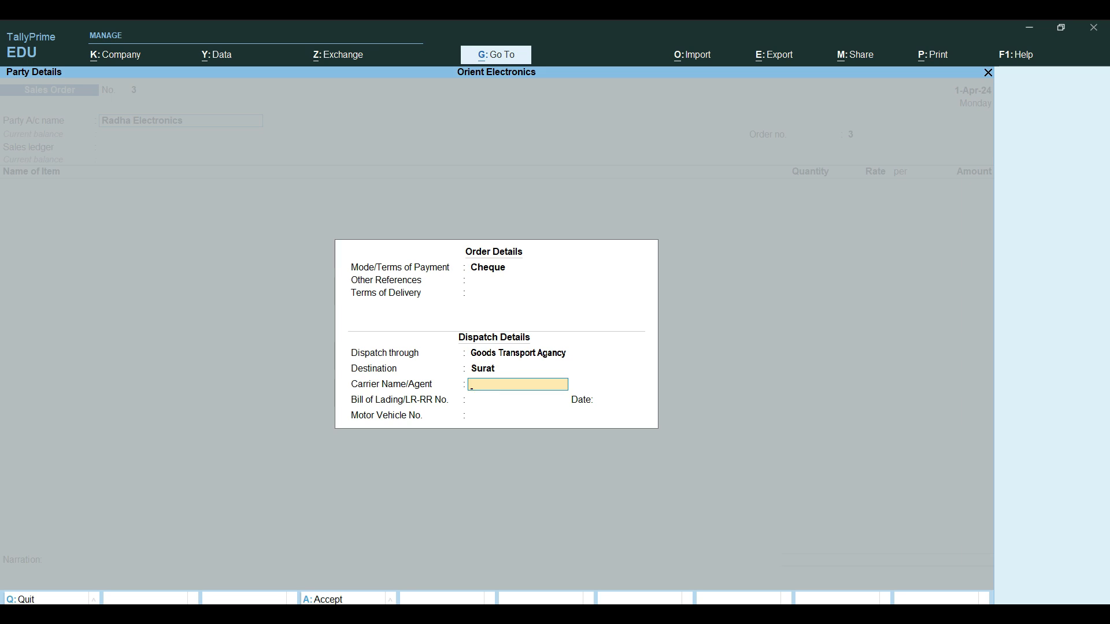
Enter the carrier's or agent's name in the dispatch details.
key("Caps_Lock")
type("V")
key("Caps_Lock")
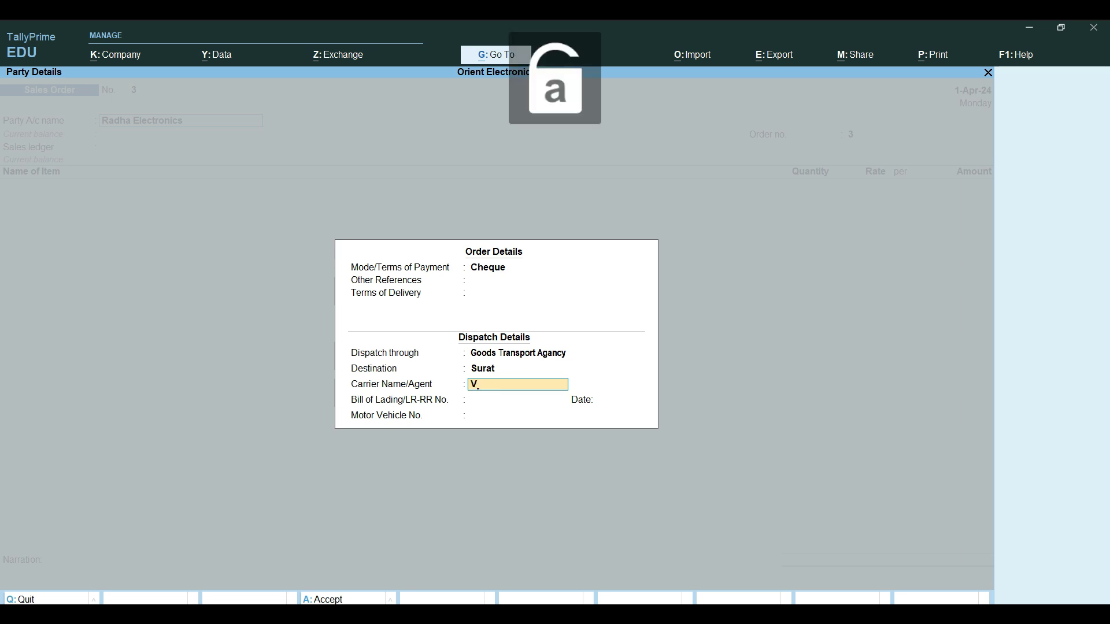
type("ikas")
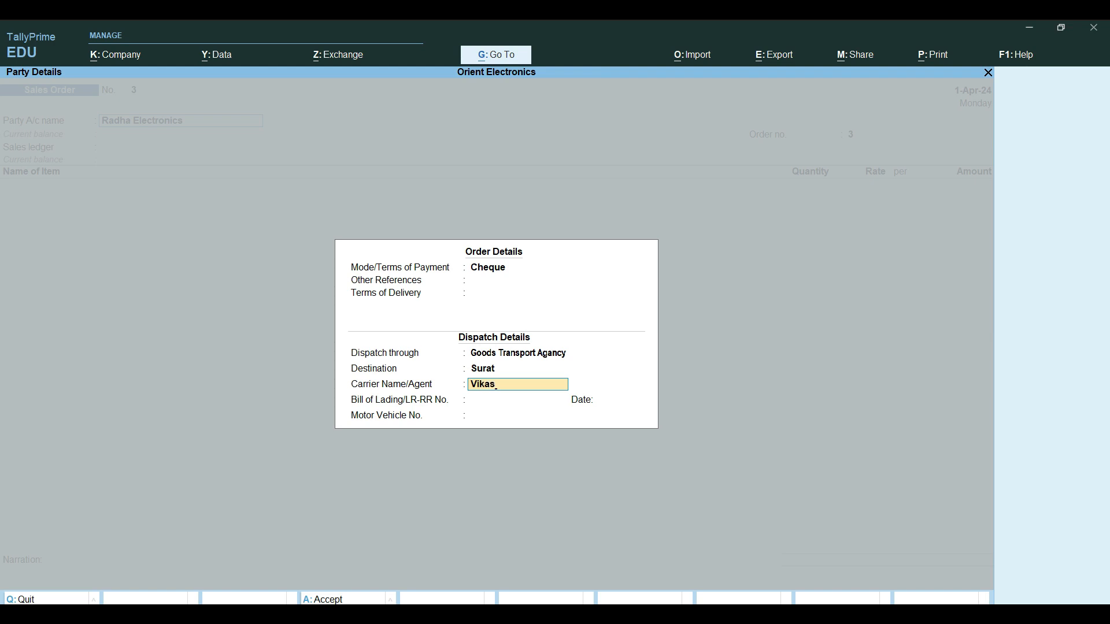
key("Return")
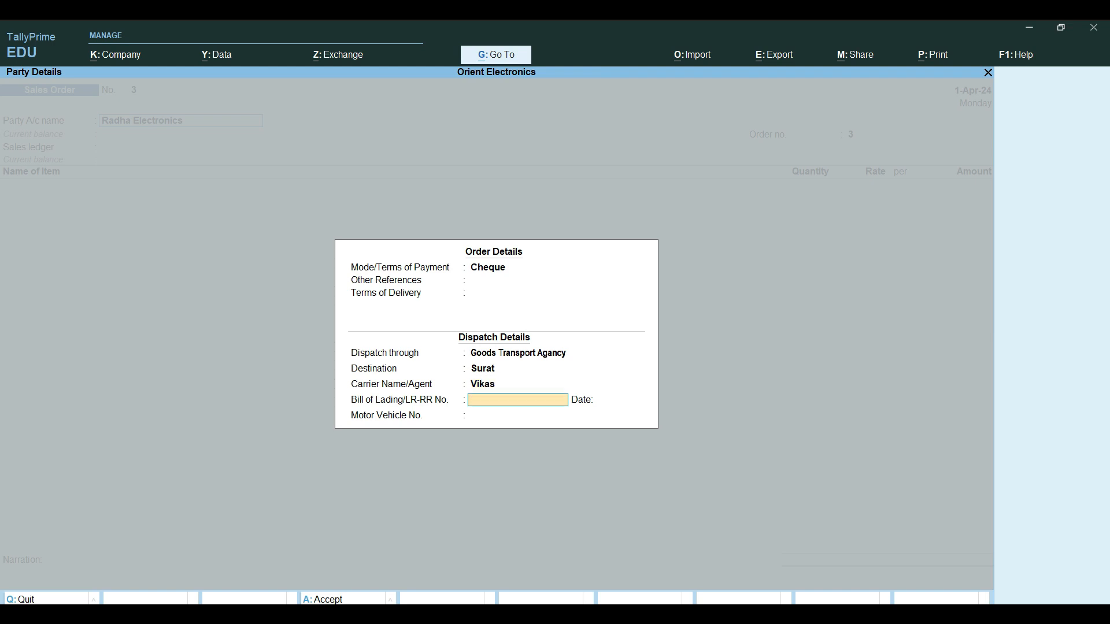
Leave the bill of lading number blank and set its date to 1-Apr-24.
type("*")
key("Return")
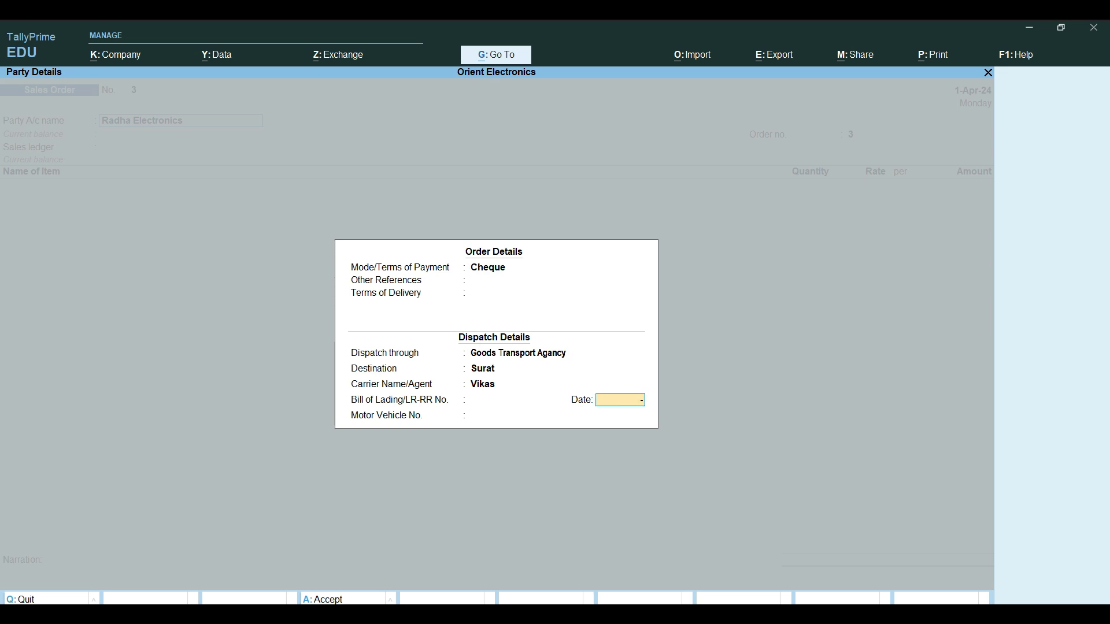
type("01-04-2024")
key("Return")
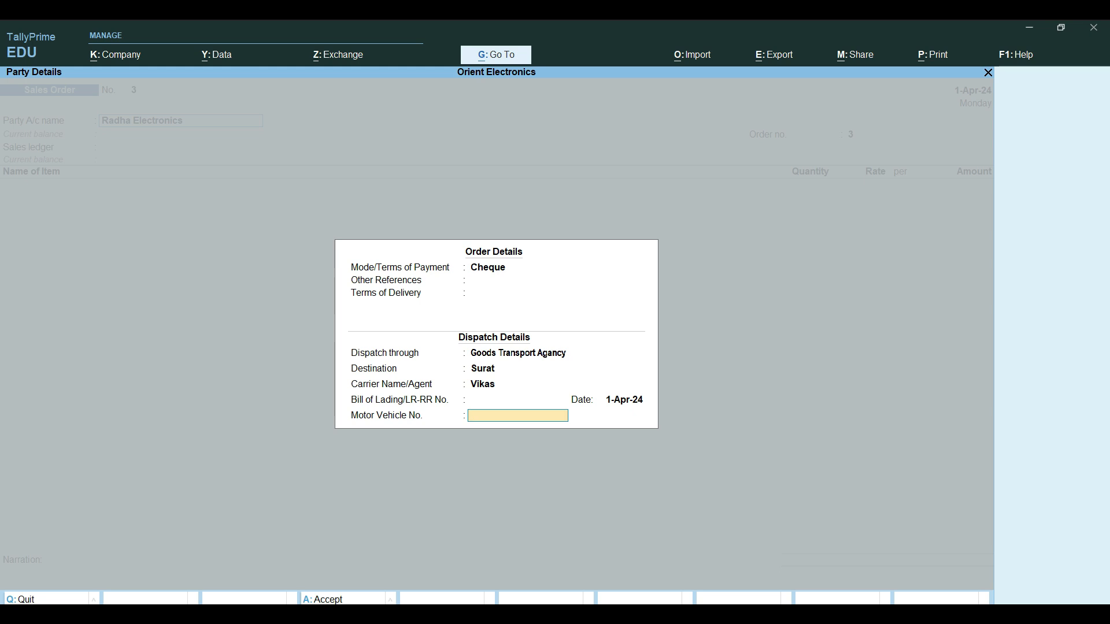
Set the motor vehicle number to 789 in the dispatch details and accept the Radha Electronics party details with state Gujarat.
type("789")
key("Return")
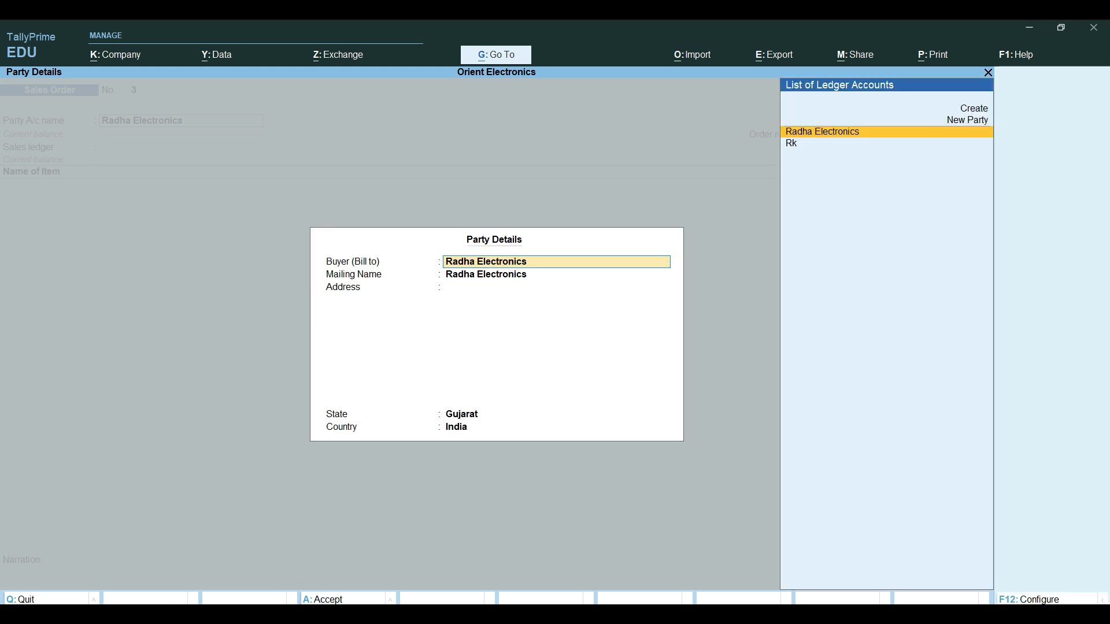
key("Return")
key("Return")
key("Return")
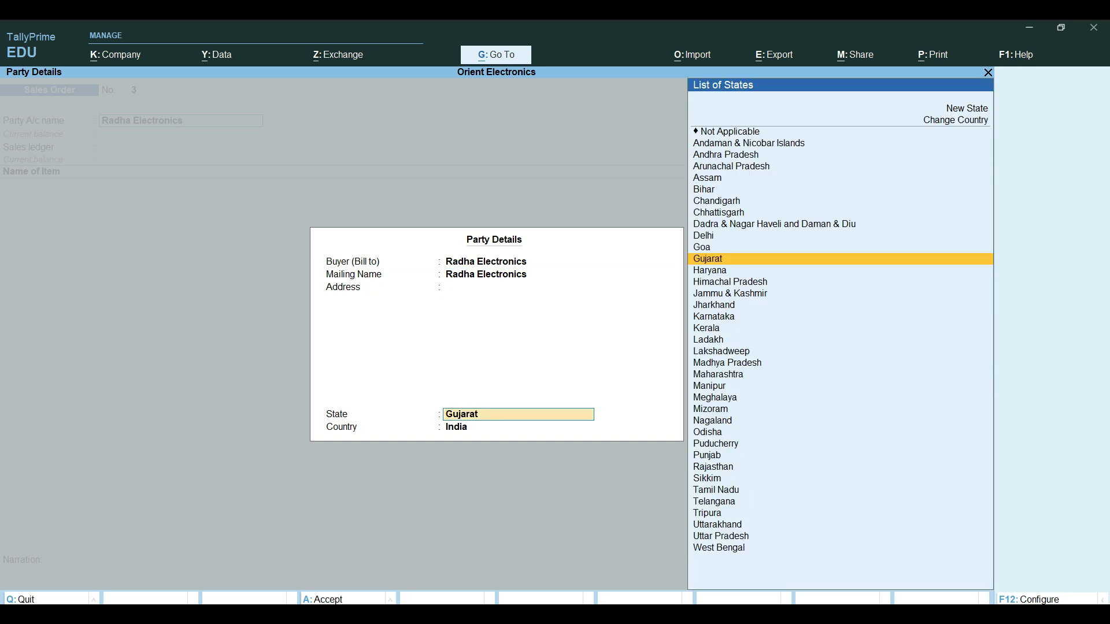
key("Return")
key("Return")
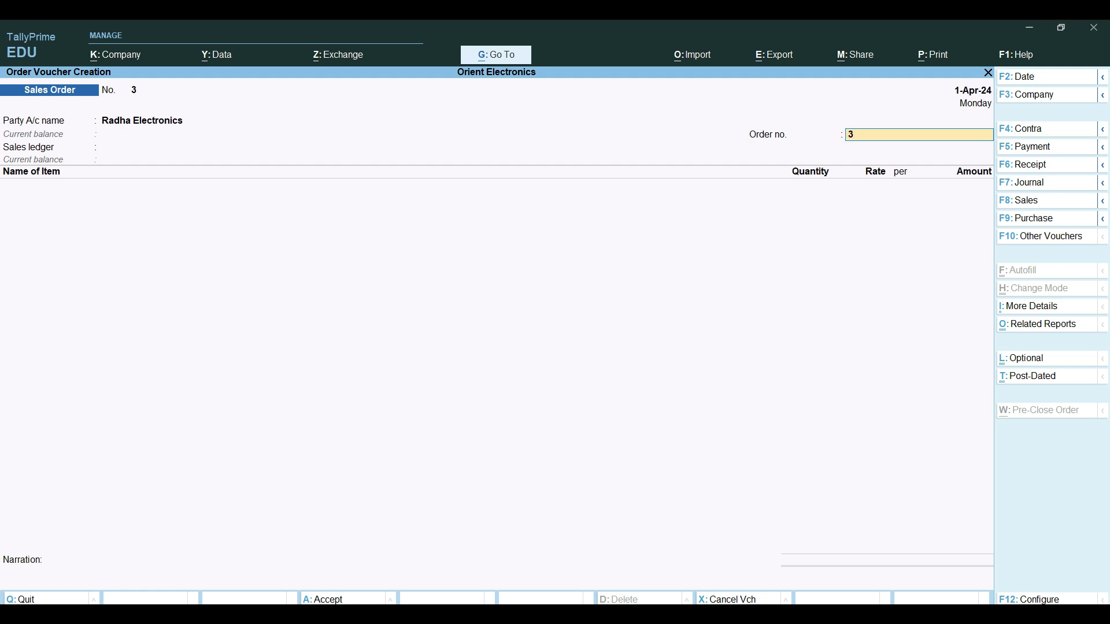
Go back to the party account and review its order, dispatch and party details again without changing them.
key("BackSpace")
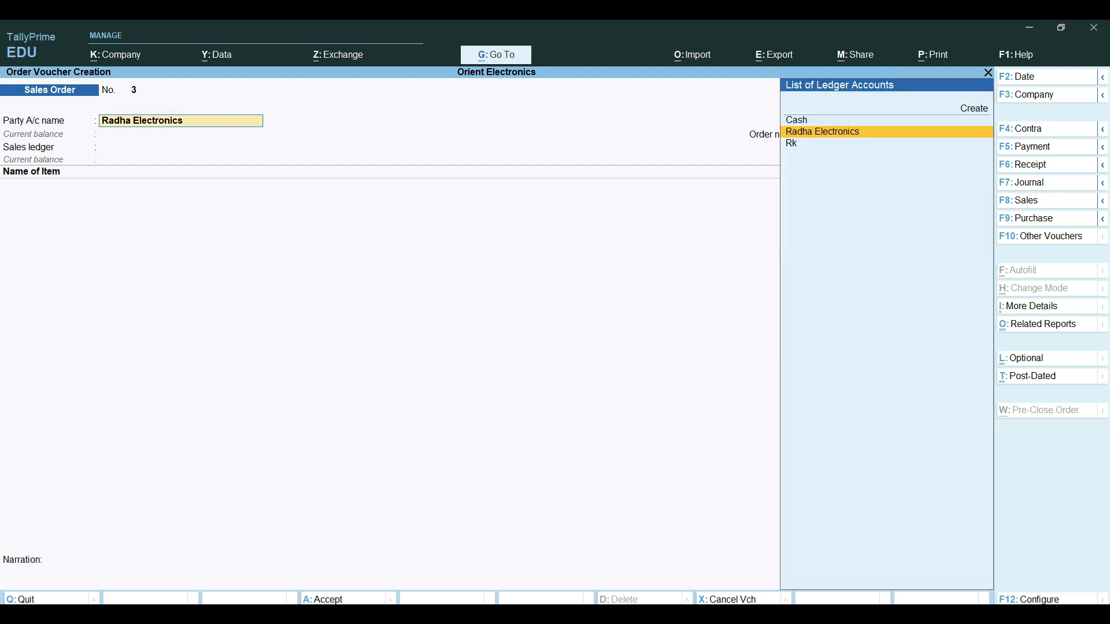
key("BackSpace")
key("Return")
key("Return")
key("Return")
key("Return")
key("Return")
key("Return")
key("Return")
key("Return")
key("Return")
key("Return")
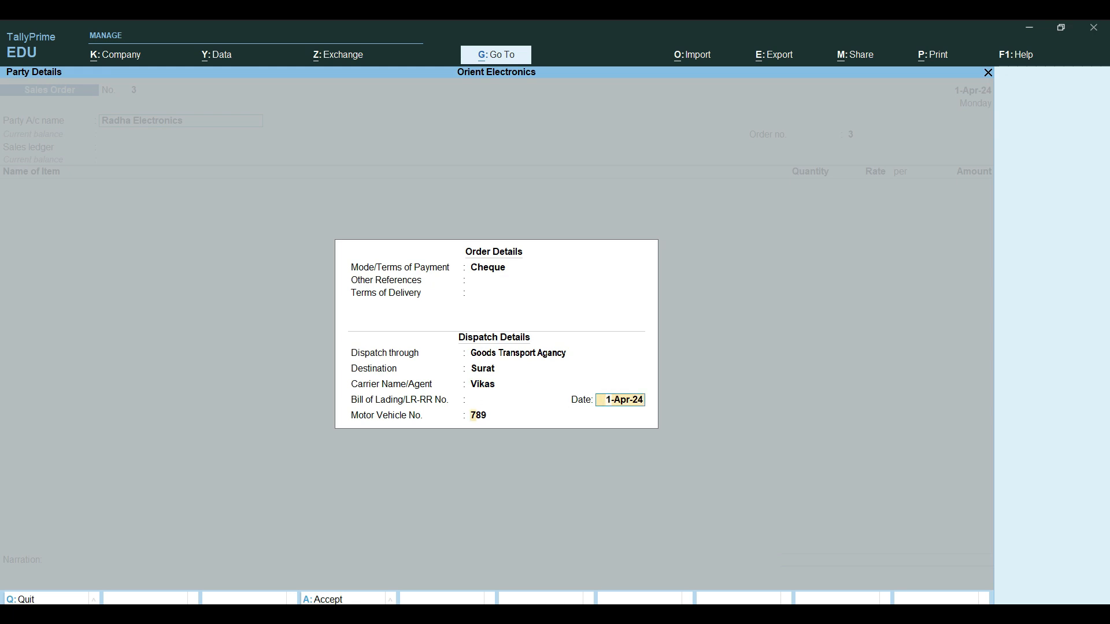
key("Return")
key("Return")
key("Return")
key("Return")
key("Return")
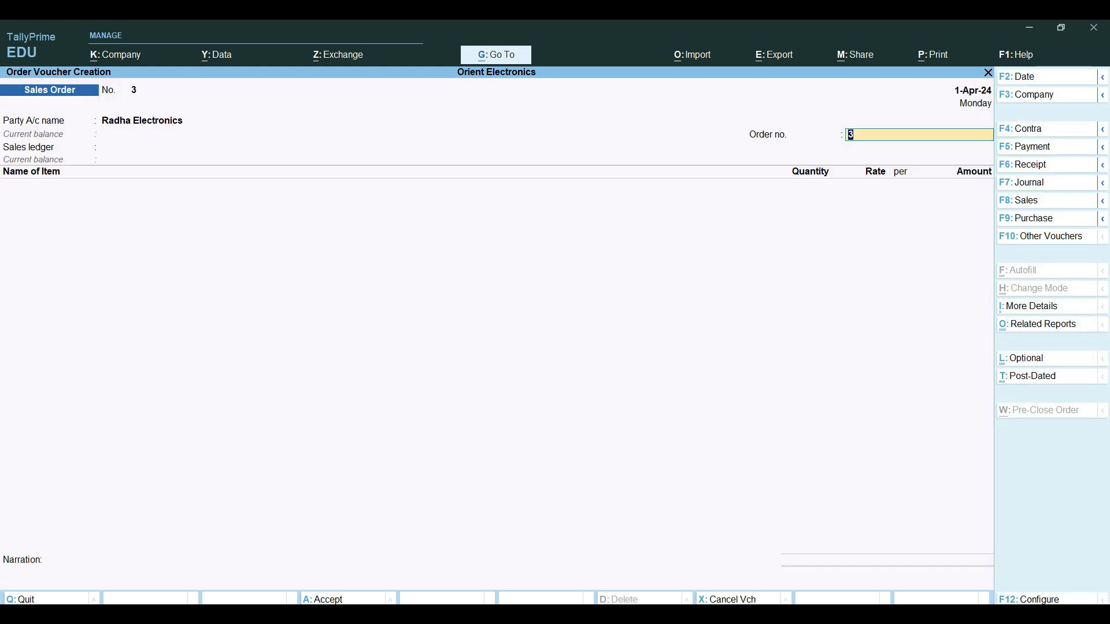
Replace the default order number with the customer's order number and choose Sales as the sales ledger.
key("Caps_Lock")
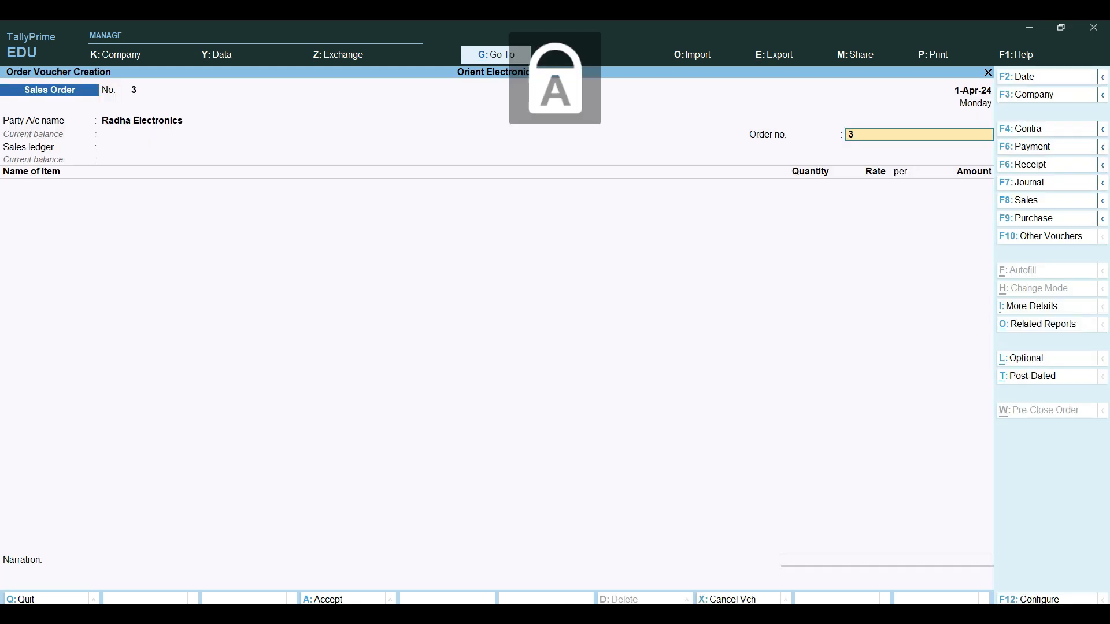
type("RE")
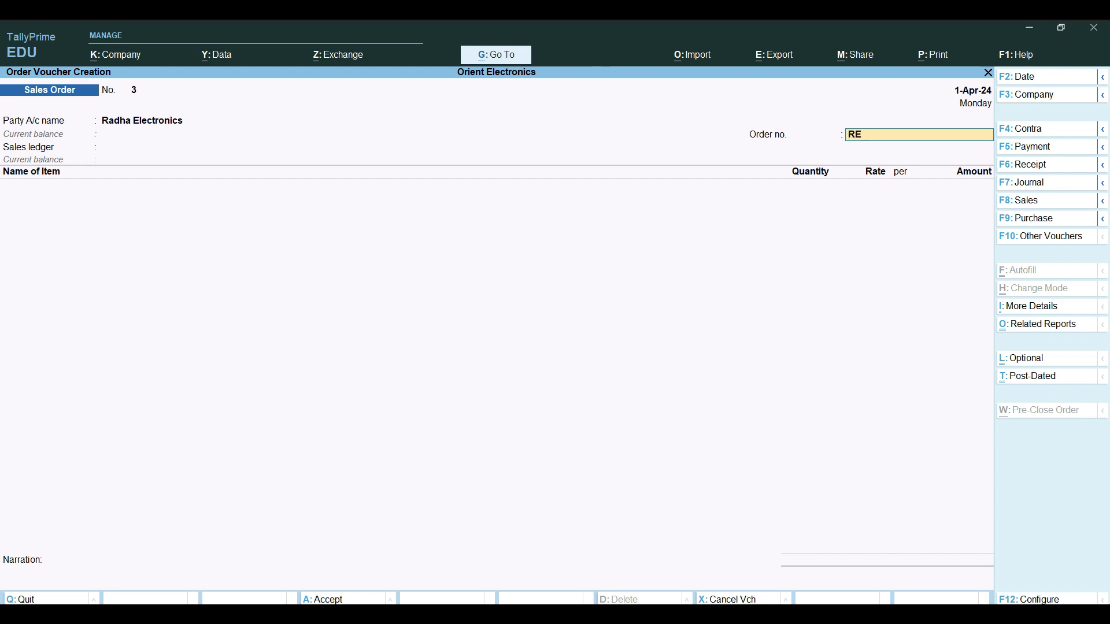
type("001")
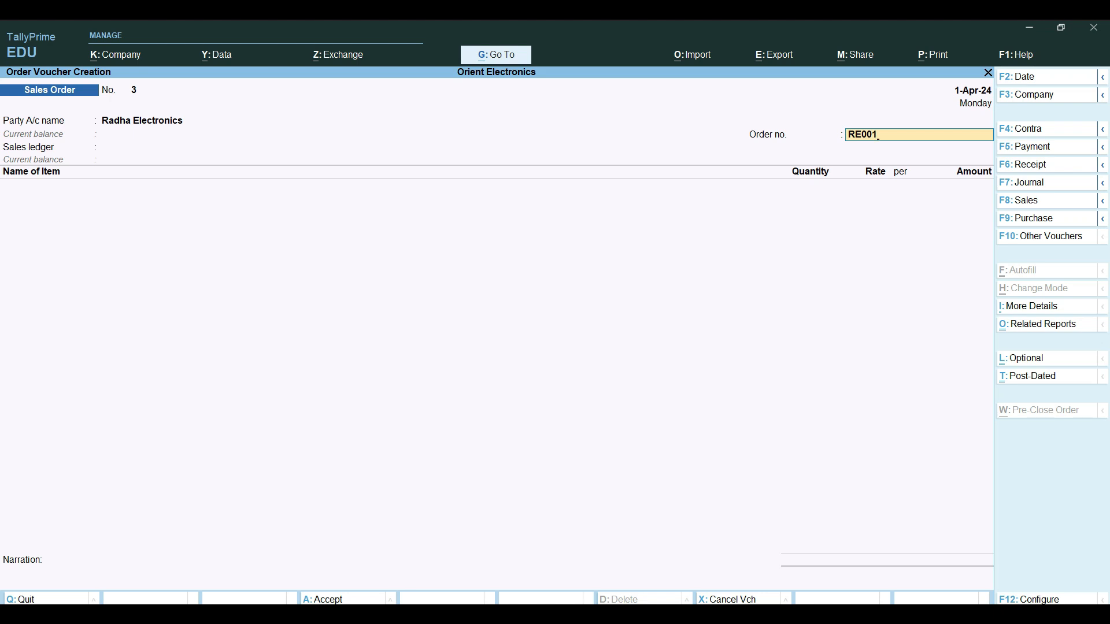
key("Return")
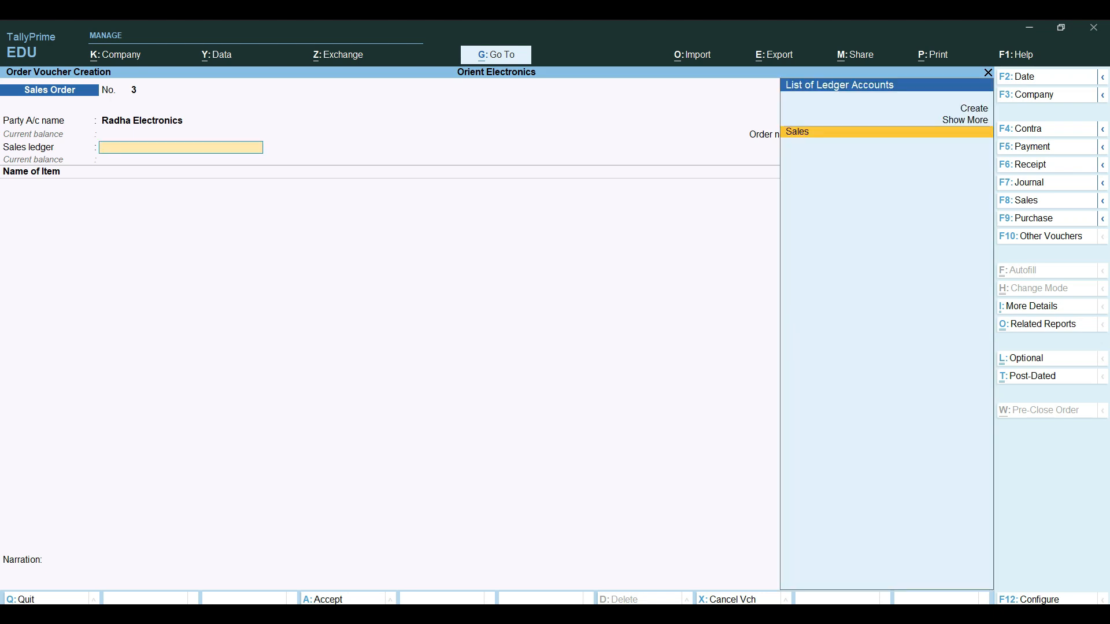
key("Return")
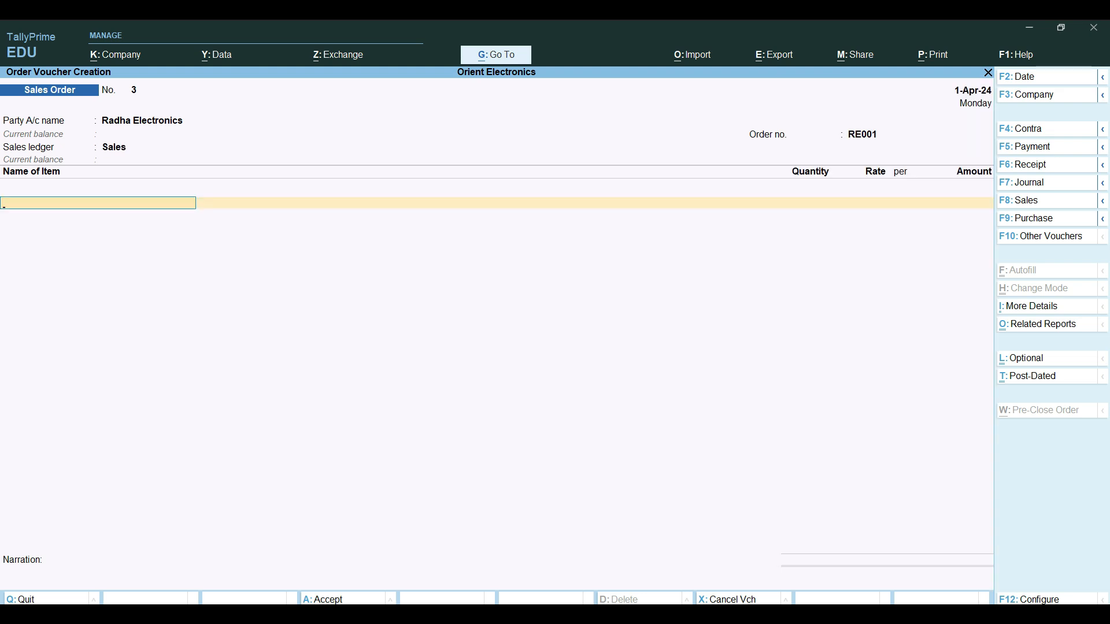
Add the Sony 43" TV stock item to the order with a due date of 2-Apr-24.
type("s")
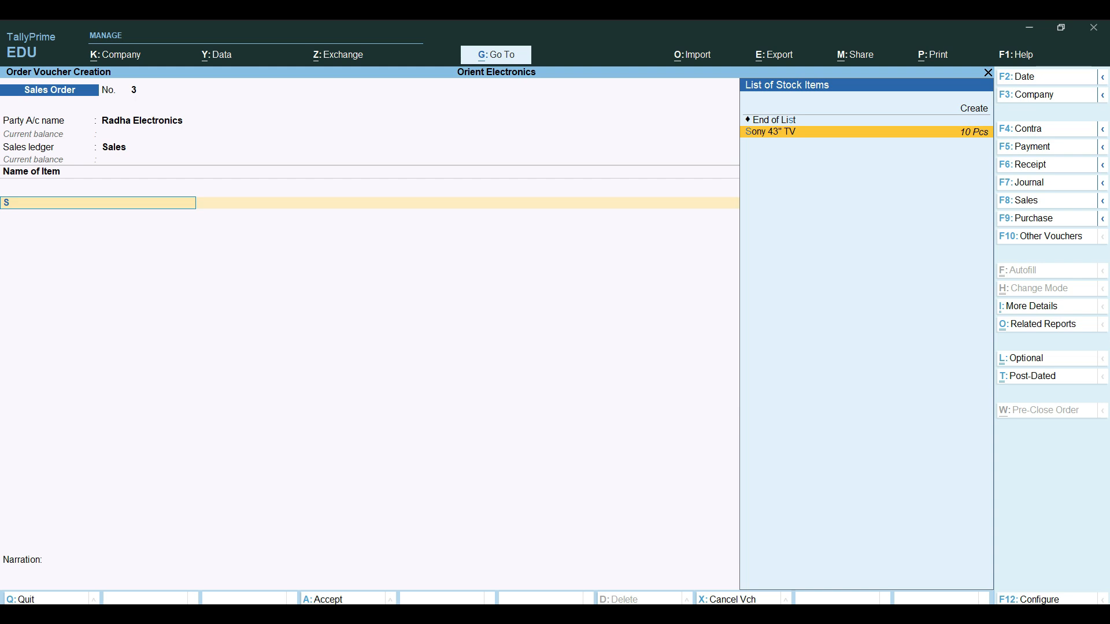
key("Return")
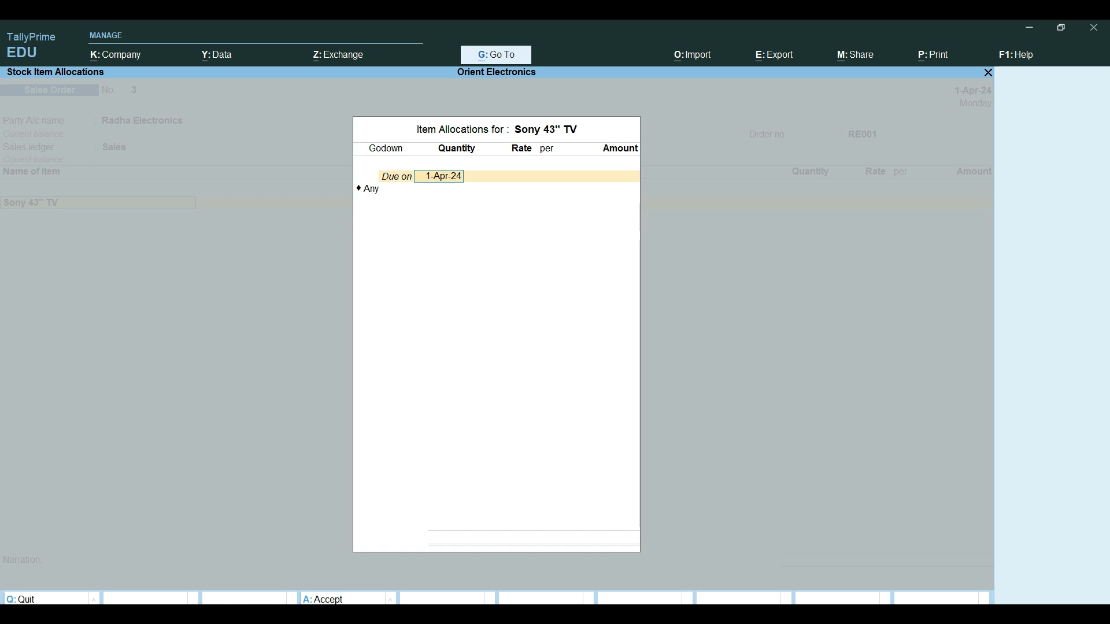
type("02-04-2024")
key("Return")
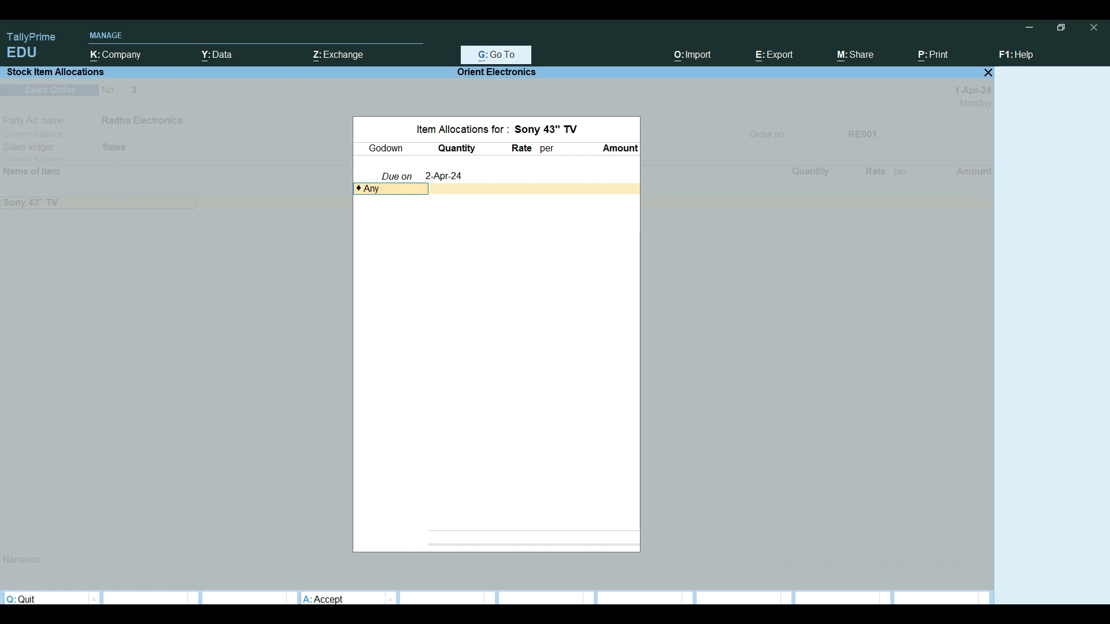
key("BackSpace")
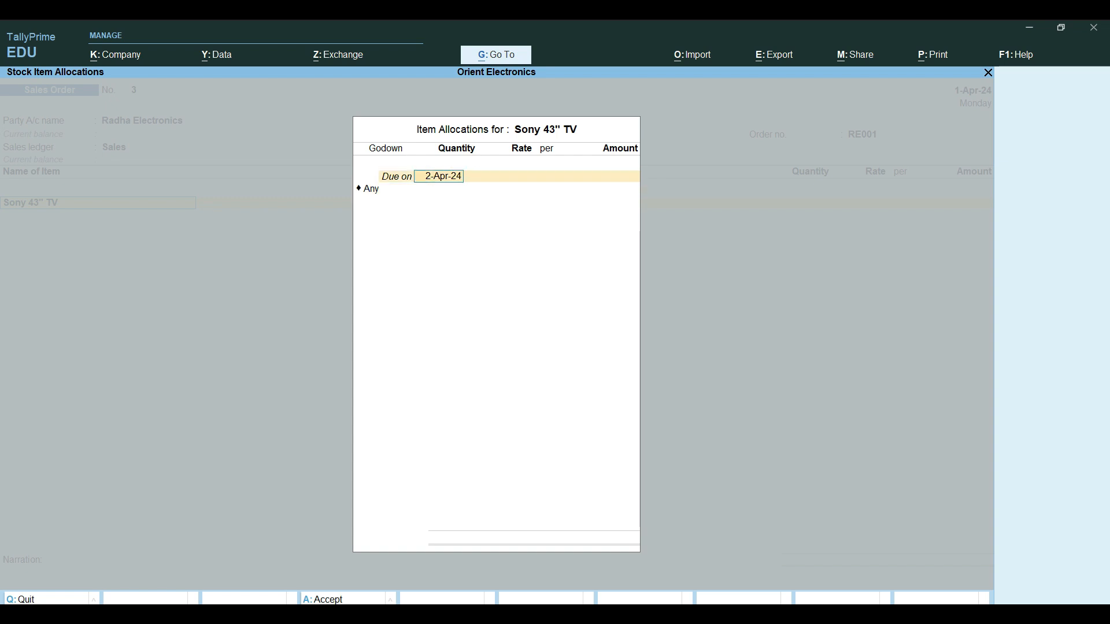
key("Return")
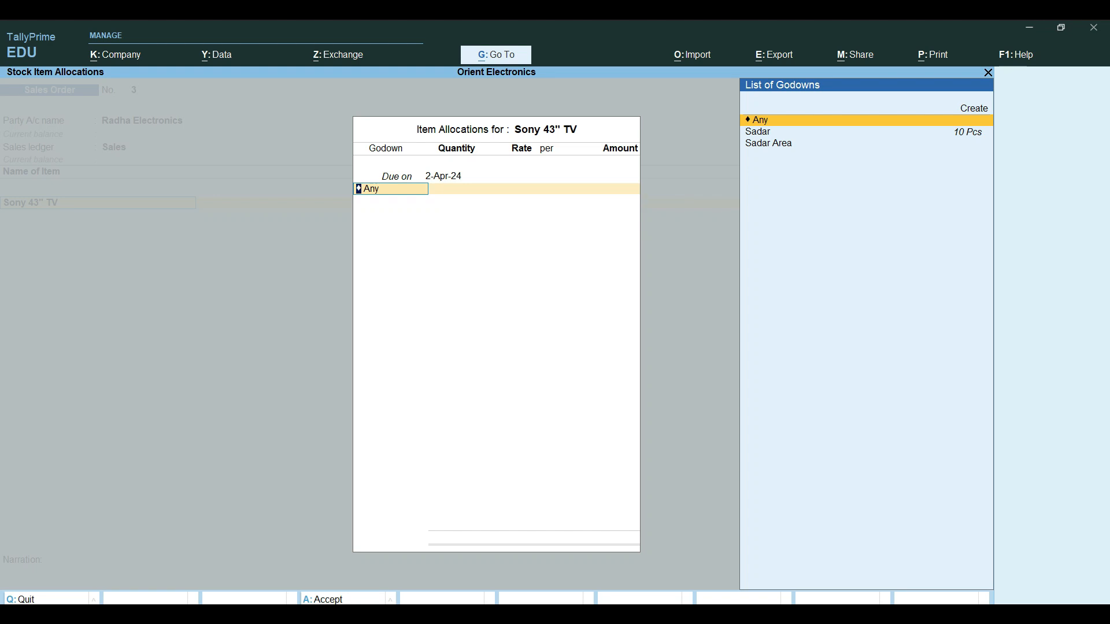
Allocate 5 Pcs of the TV from the Sadar godown at a rate of 40,000 per piece and finish the item allocation.
key("Down")
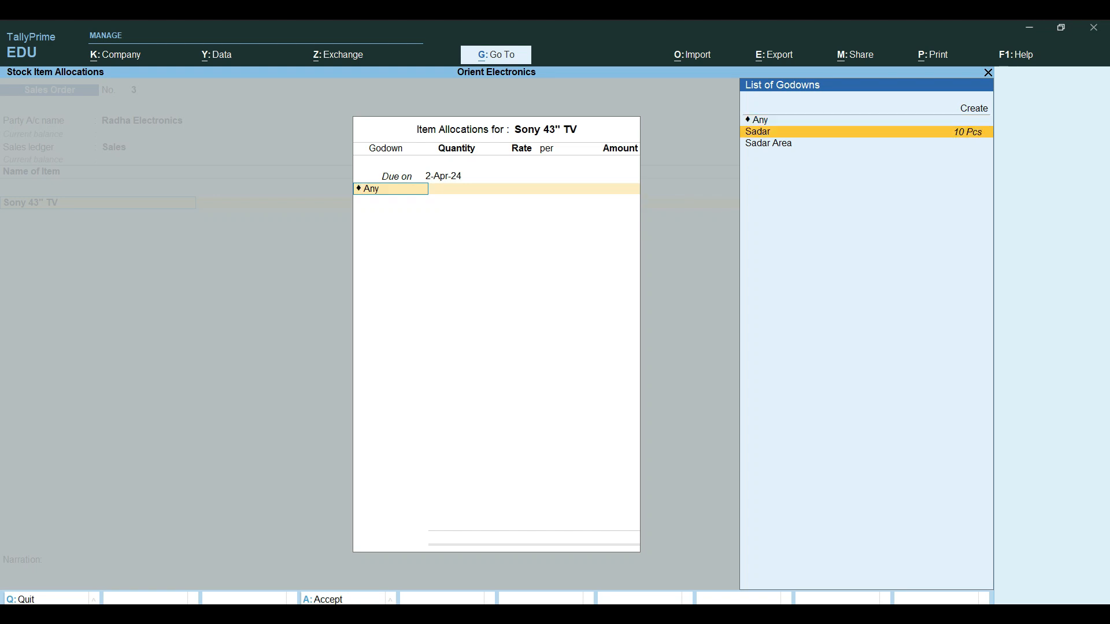
key("Return")
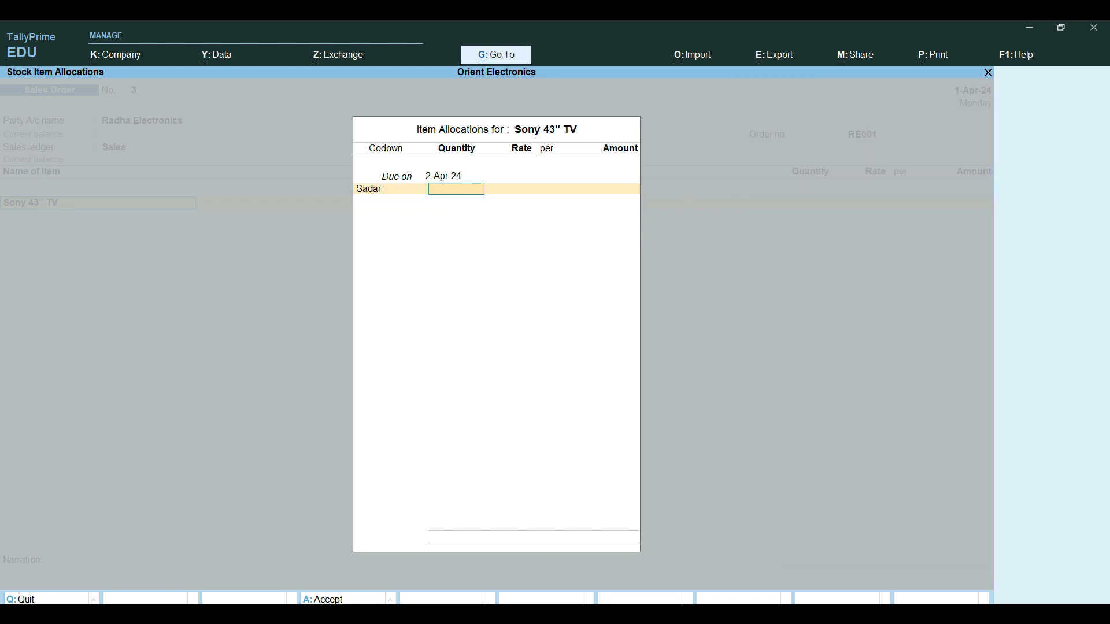
type("5")
key("Return")
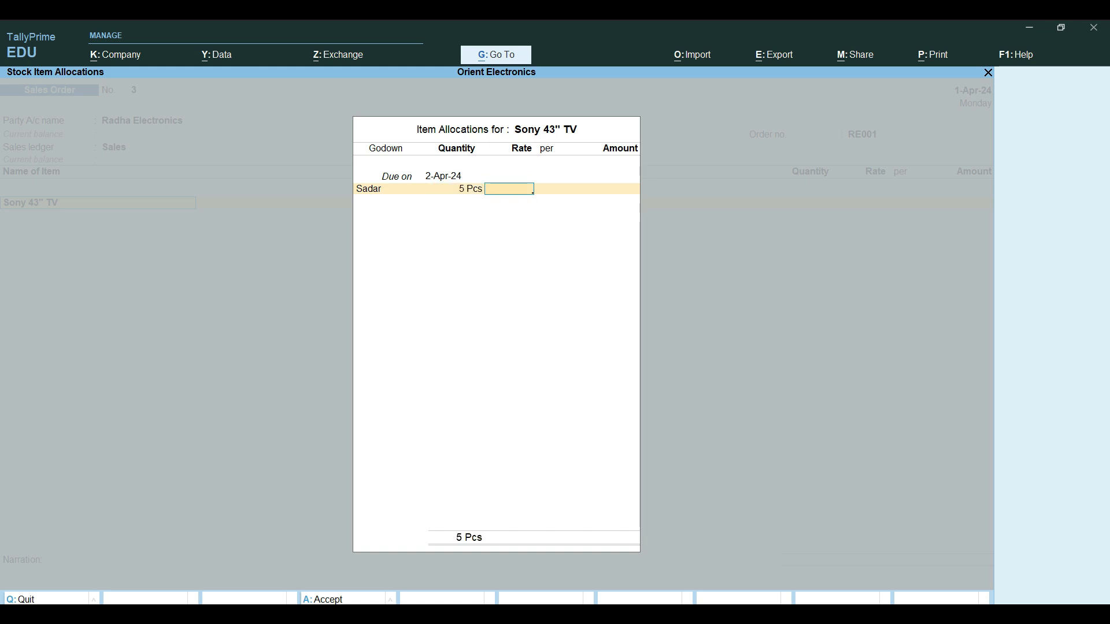
type("40,000")
key("Return")
key("Return")
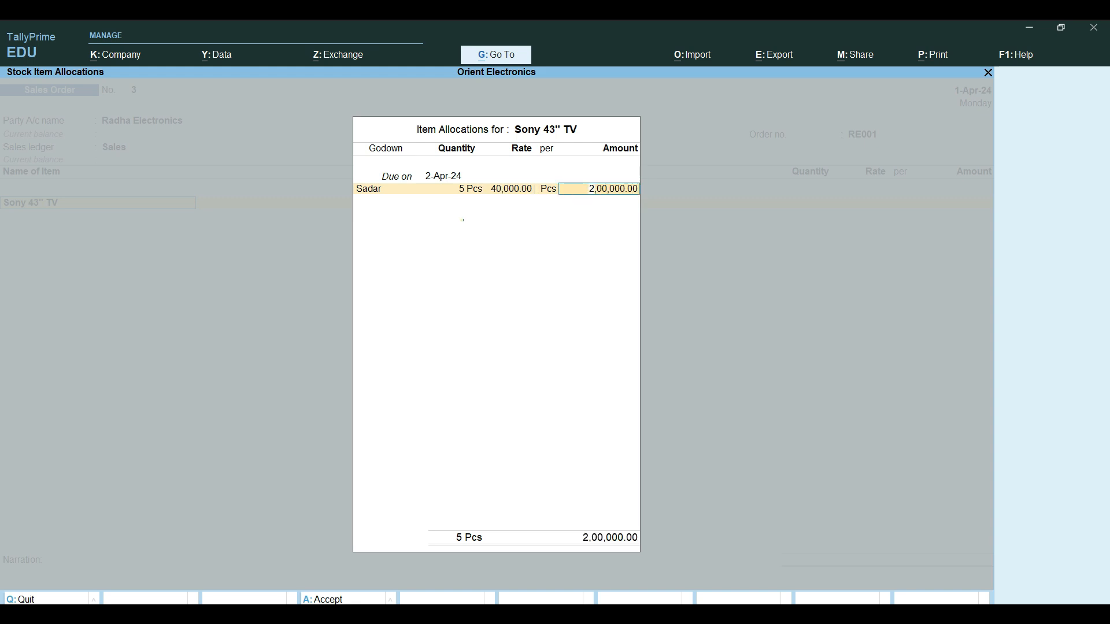
key("Return")
key("Return")
key("Return")
key("Return")
key("Return")
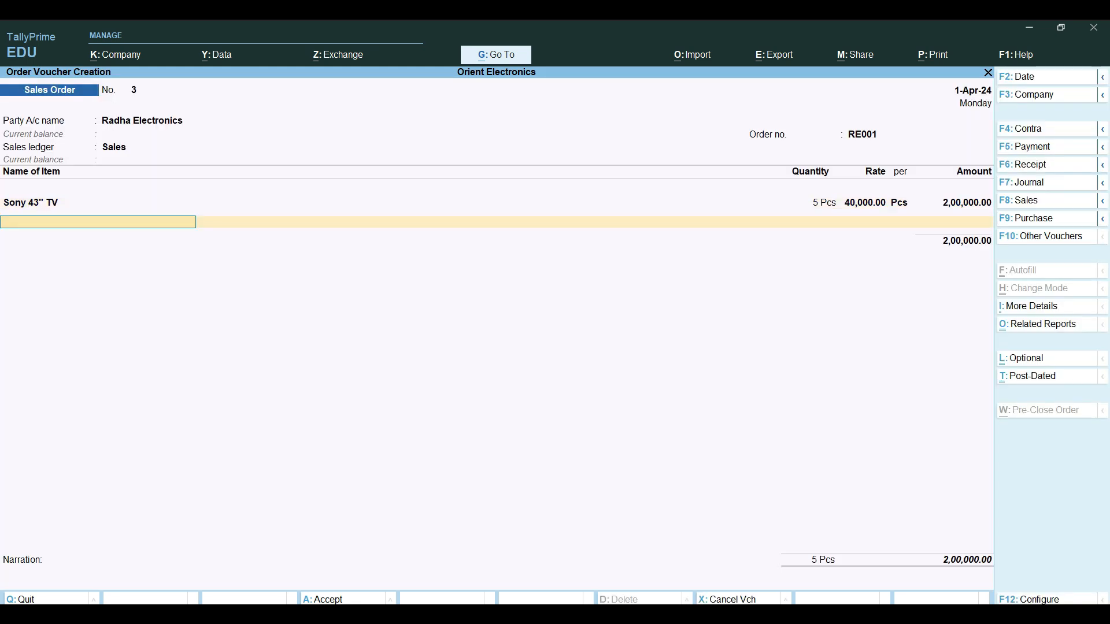
End the item list, leave the narration blank, save the sales order and leave voucher creation.
key("Return")
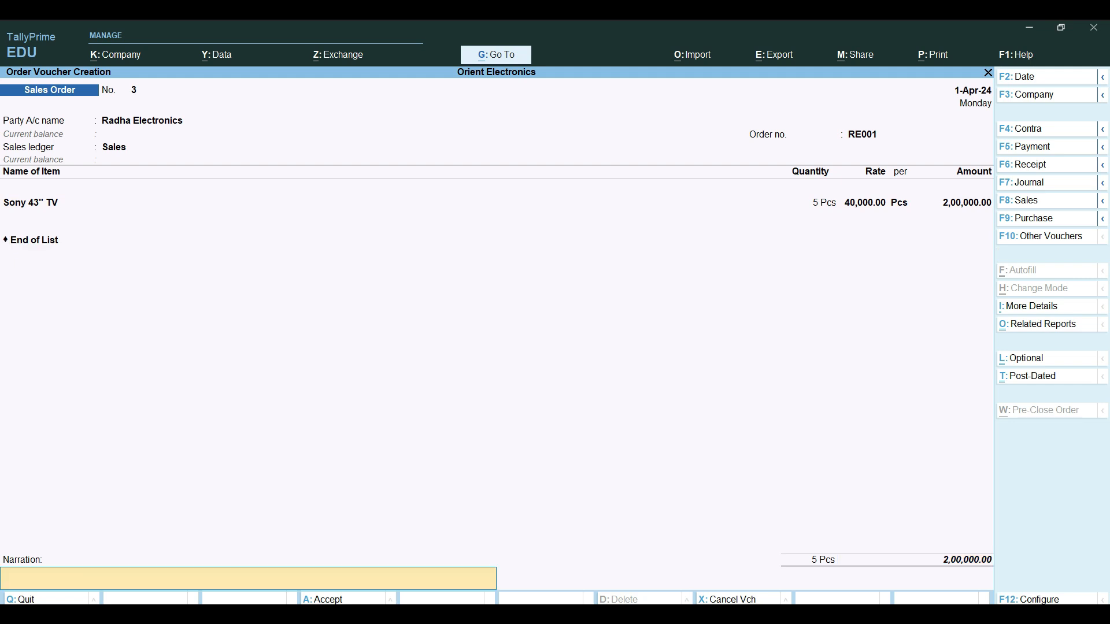
key("Return")
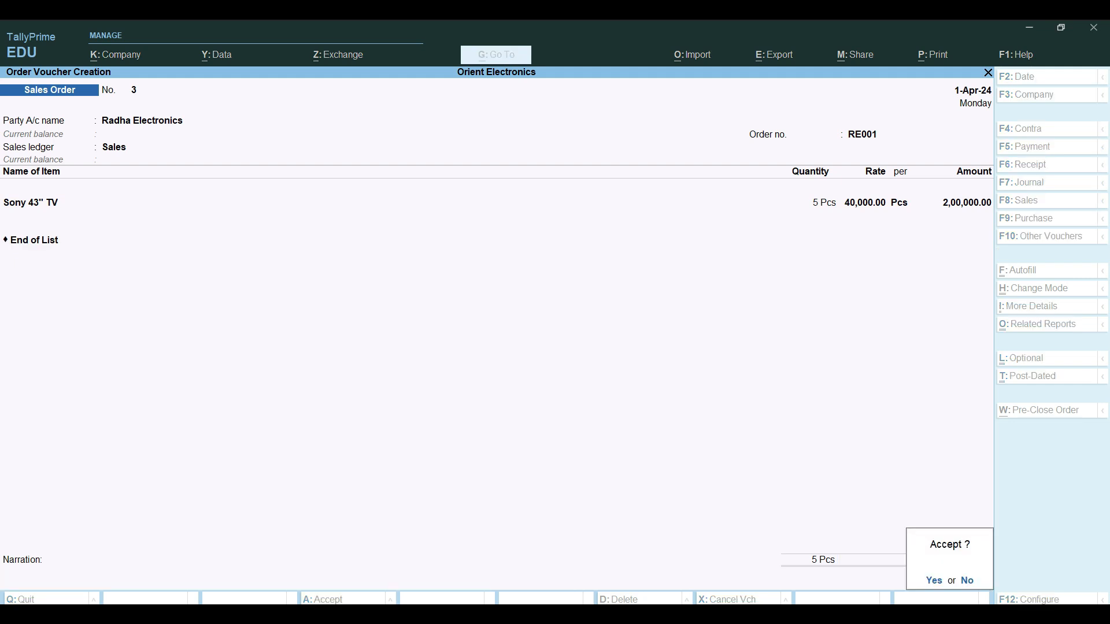
key("Return")
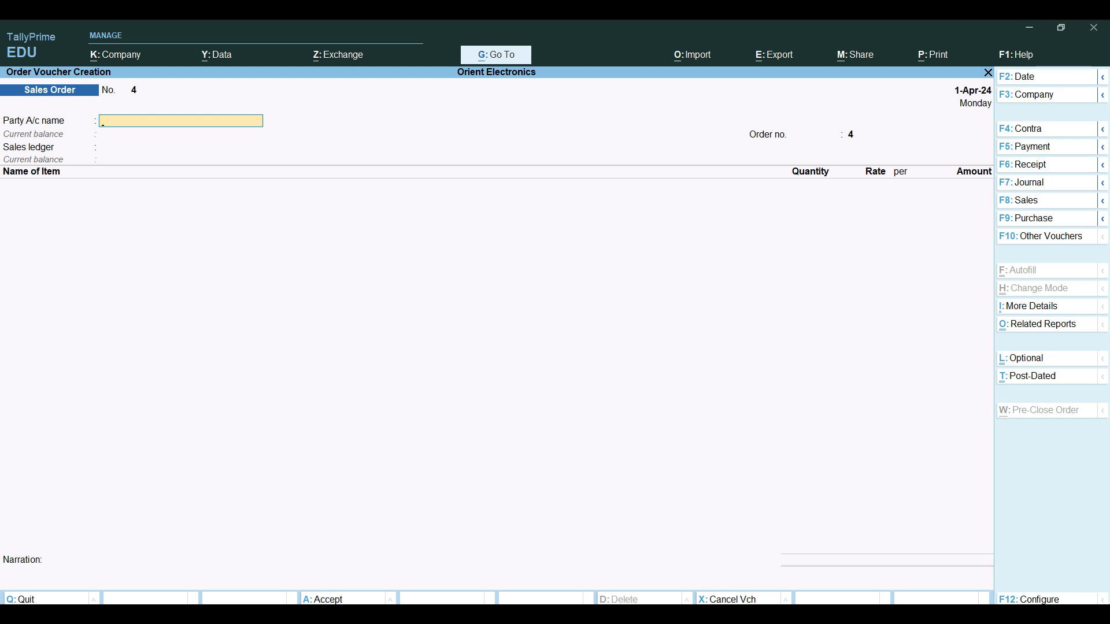
key("Escape")
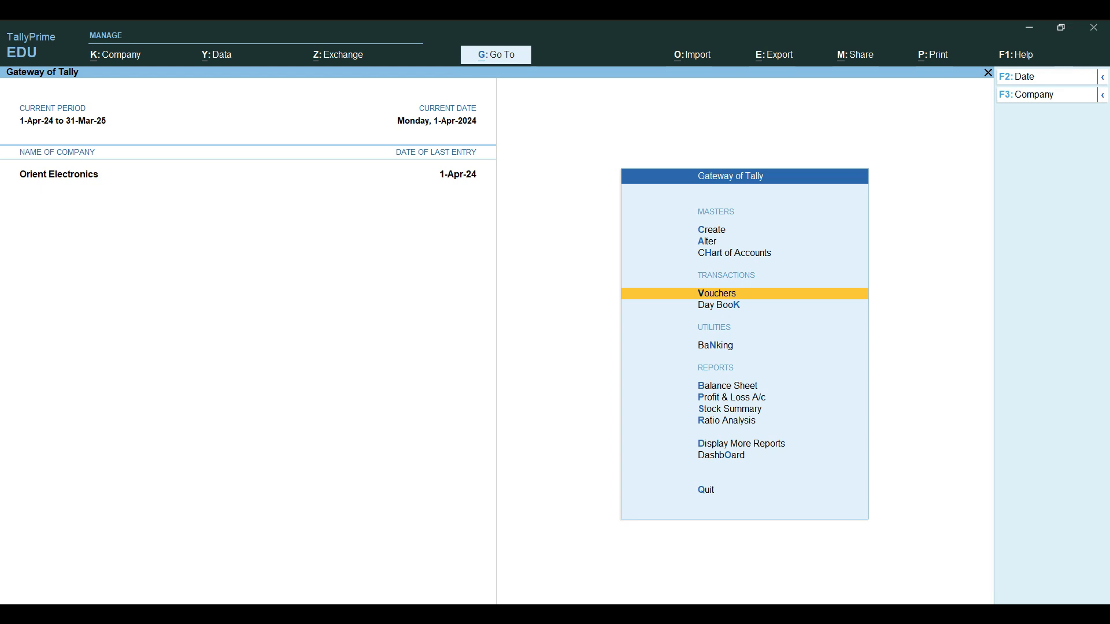
Examine the closing balance in the Stock Summary report and close the report.
key("Down")
key("Down")
key("Down")
key("Down")
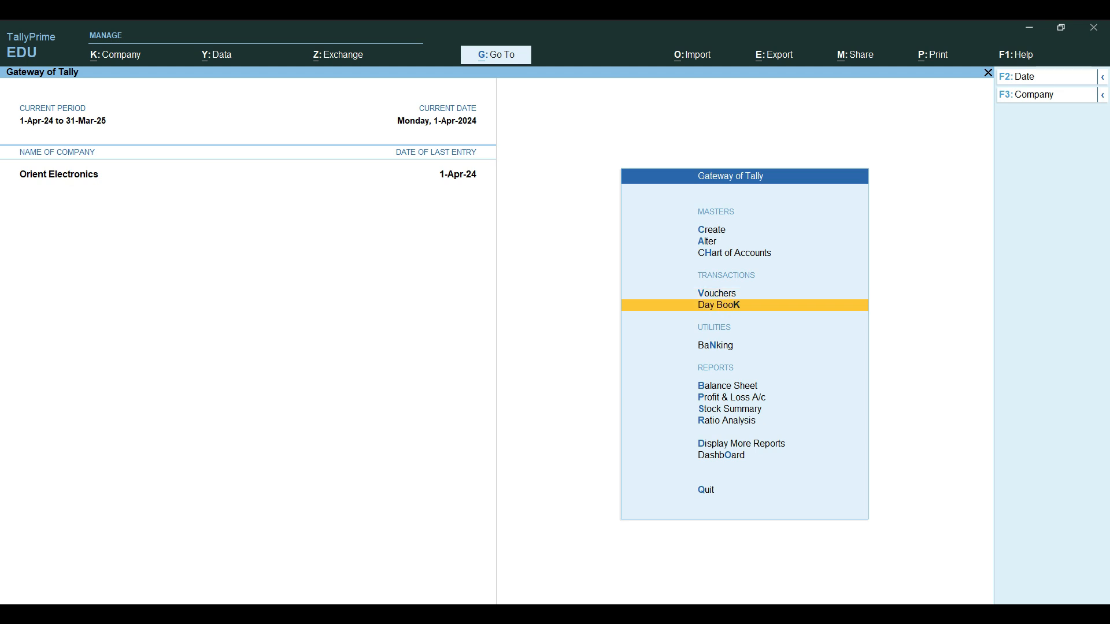
key("Down")
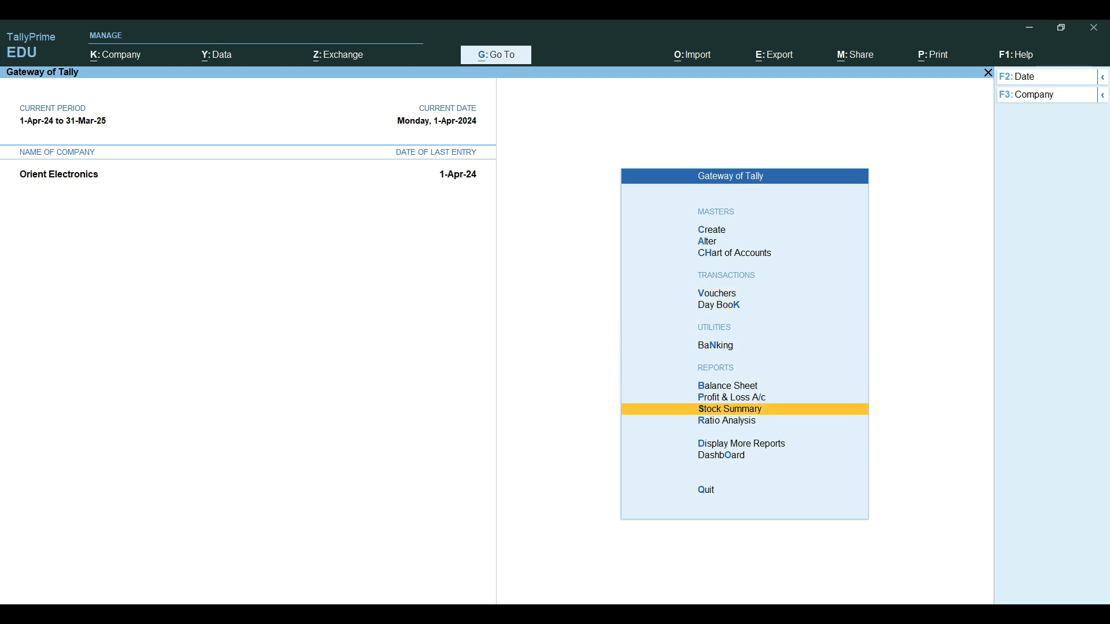
key("Return")
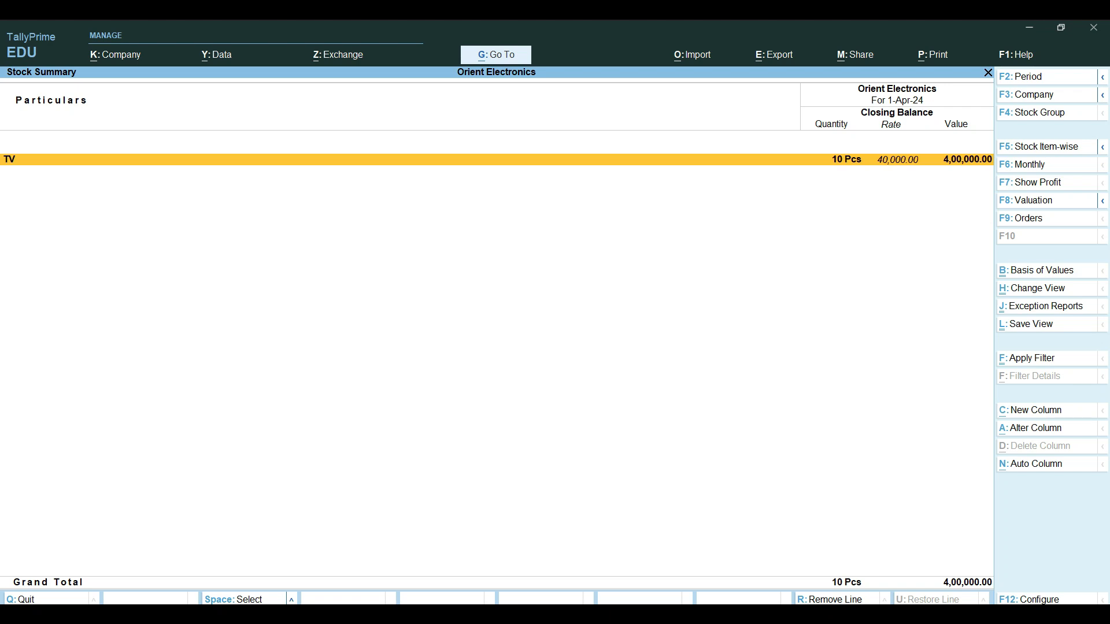
key("Escape")
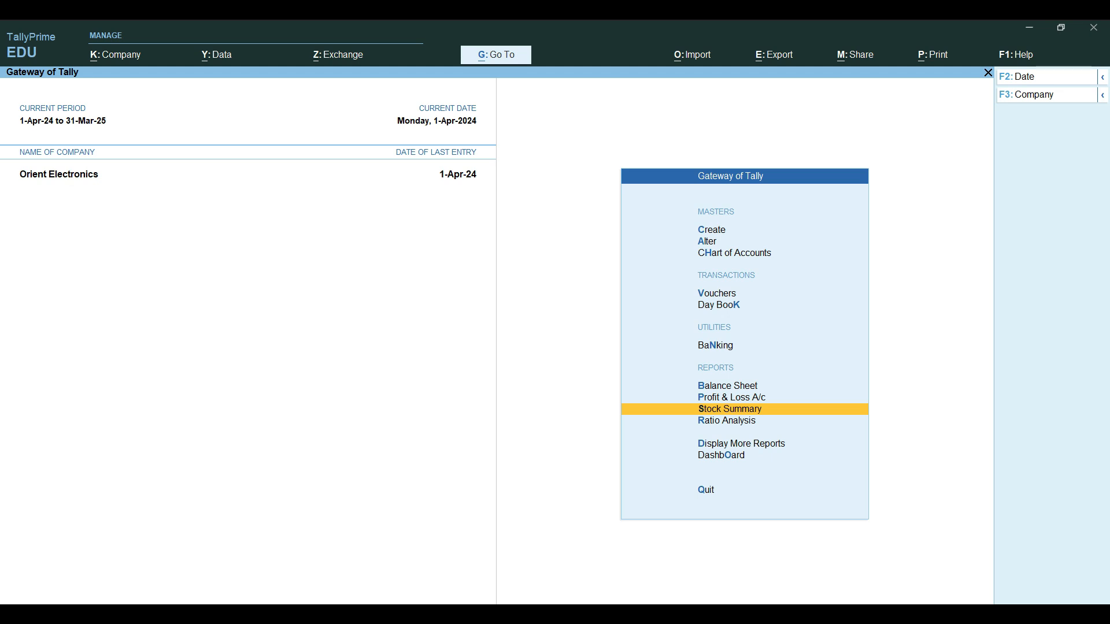
Open the Inventory Books among the additional reports.
key("Down")
key("Down")
key("Return")
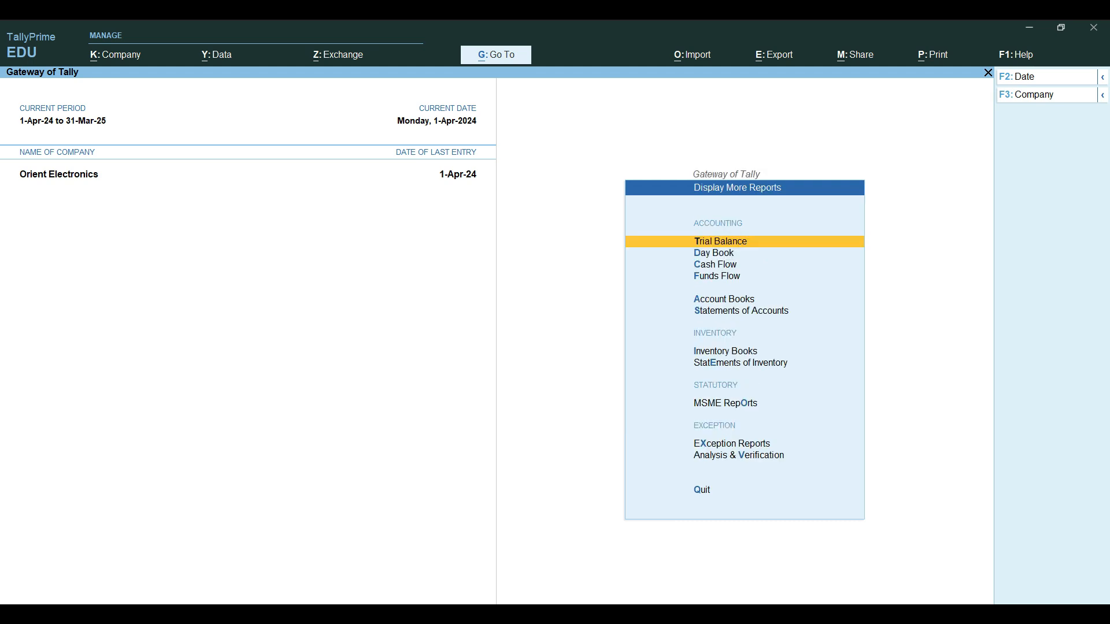
key("Down")
key("Down")
key("Down")
key("Down")
key("Down")
key("Down")
key("Down")
key("Up")
key("Return")
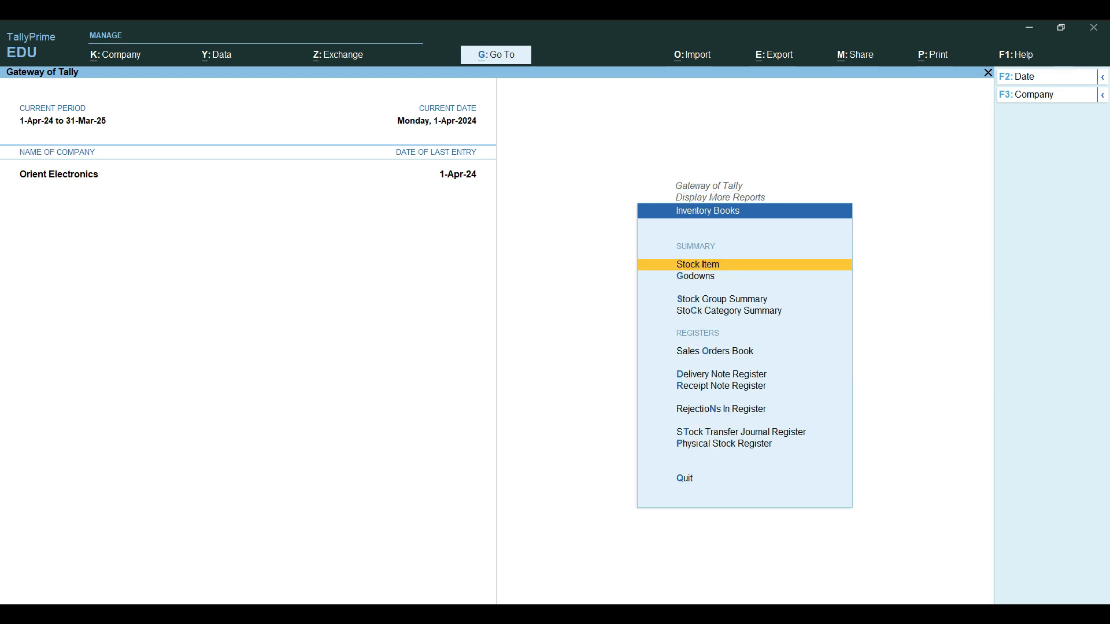
Examine the April 2024 voucher list in the Sales Orders Book and return to the Gateway of Tally.
key("Down")
key("Down")
key("Down")
key("Down")
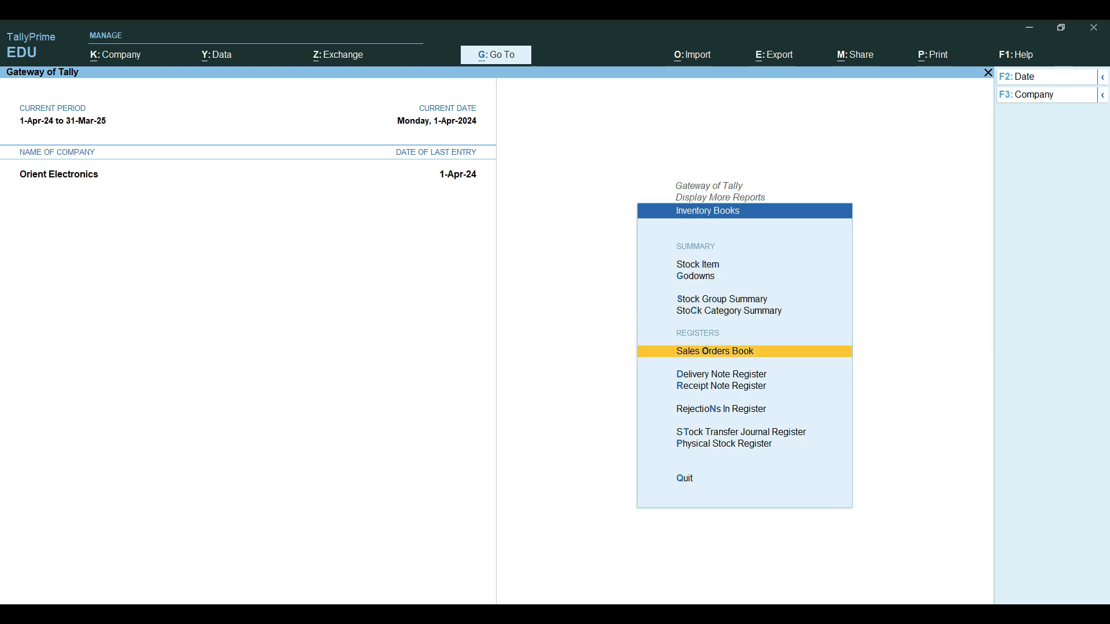
key("Return")
key("Return")
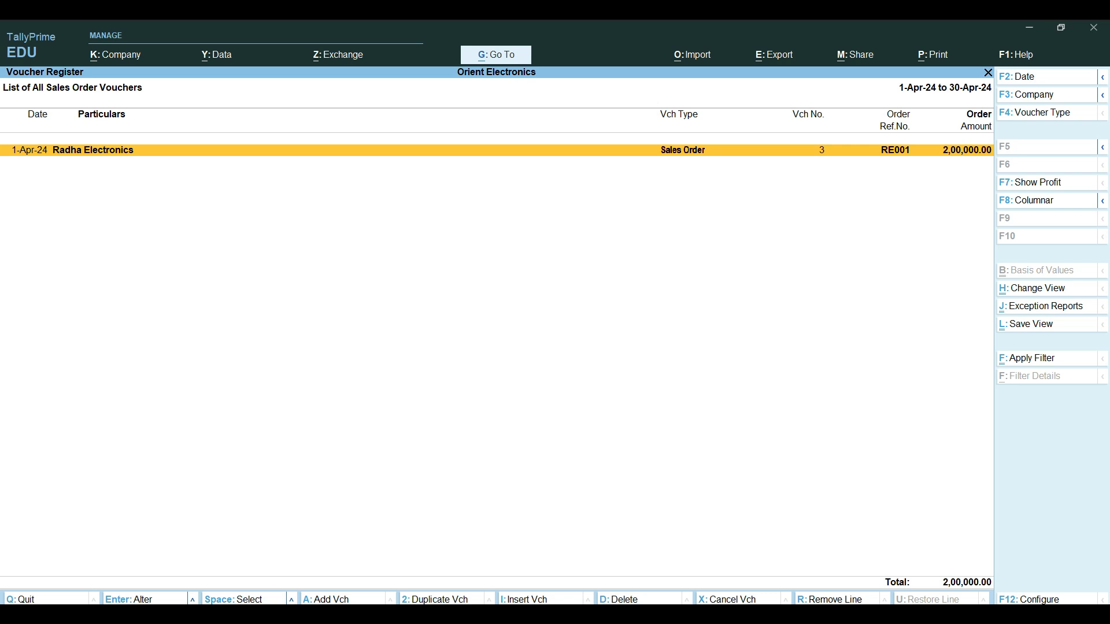
key("Escape")
key("Escape")
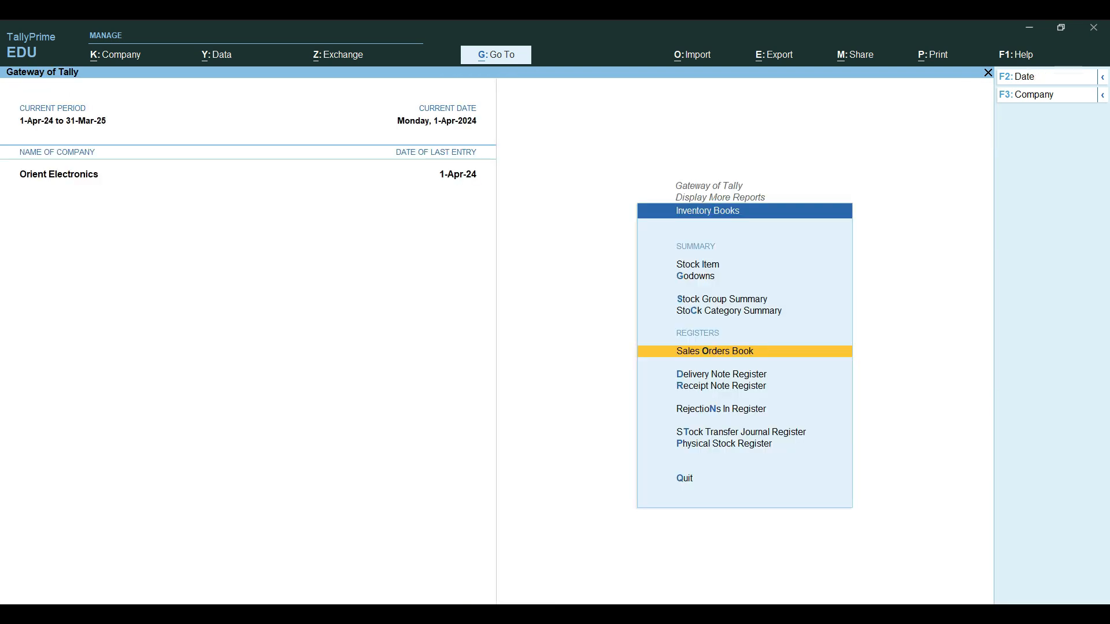
key("Escape")
key("Escape")
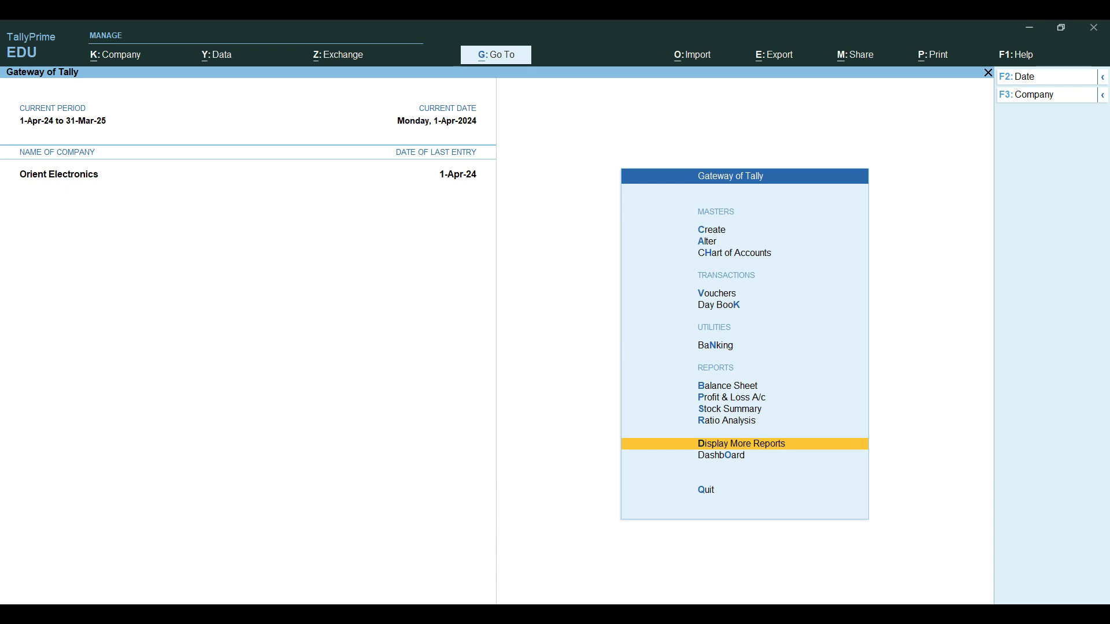
Start a new Delivery Note voucher, showing the inactive voucher types while changing the voucher type.
key("Up")
key("Up")
key("Up")
key("Up")
key("Up")
key("Up")
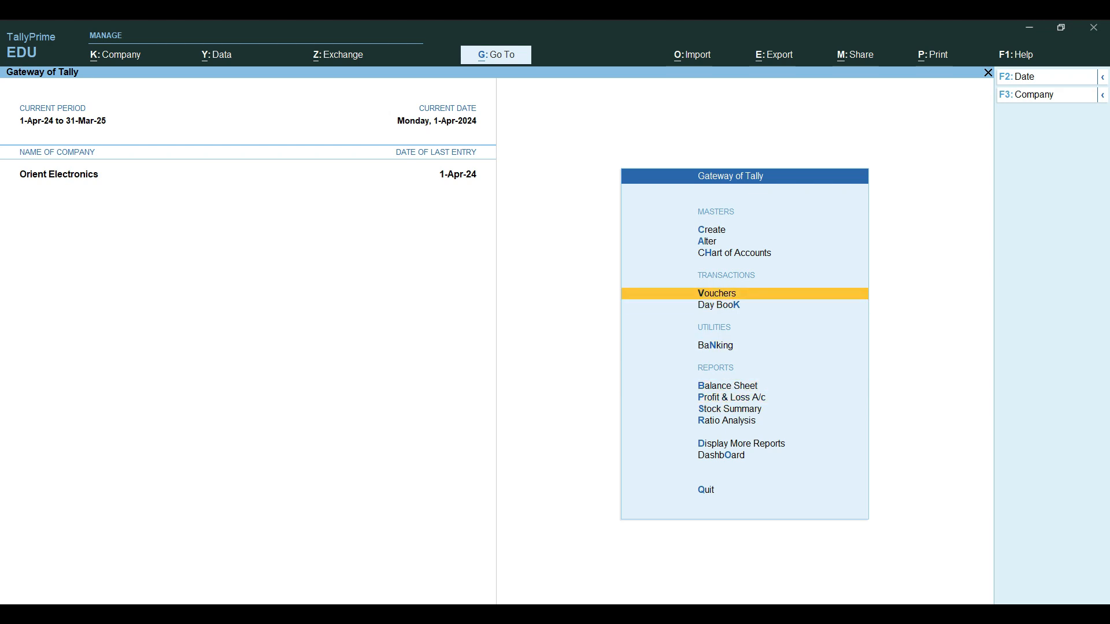
key("Return")
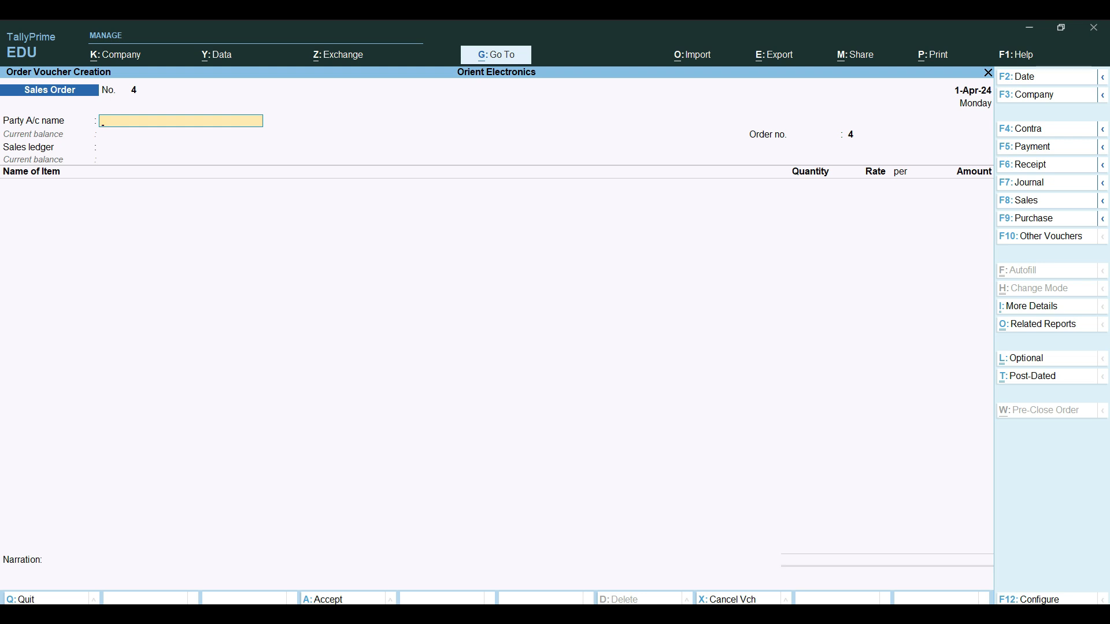
key("F10")
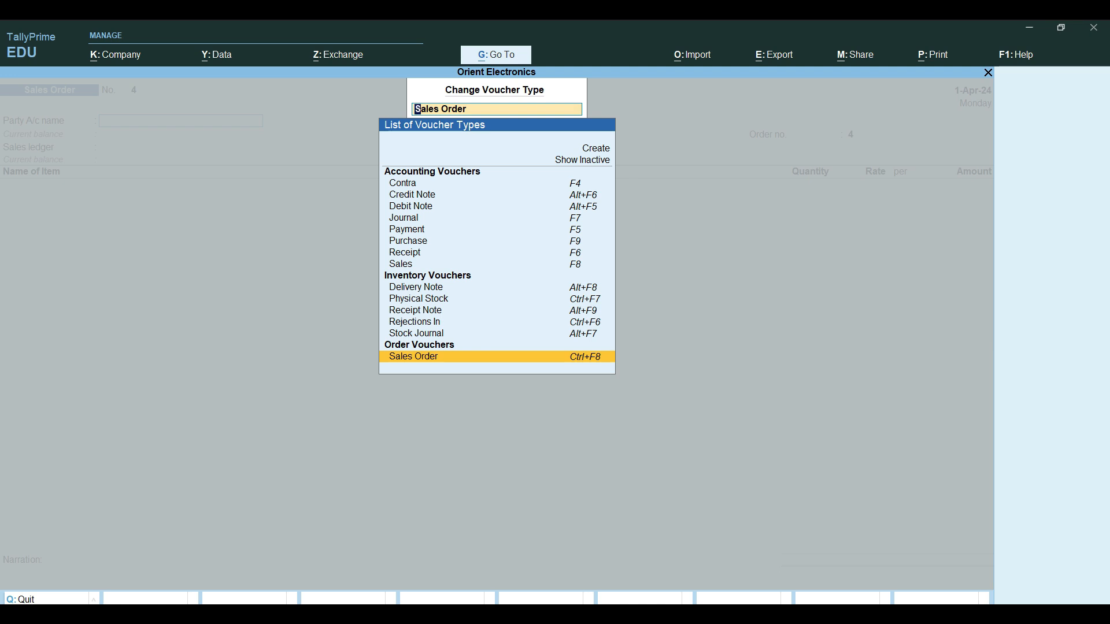
left_click(582, 160)
key("Return")
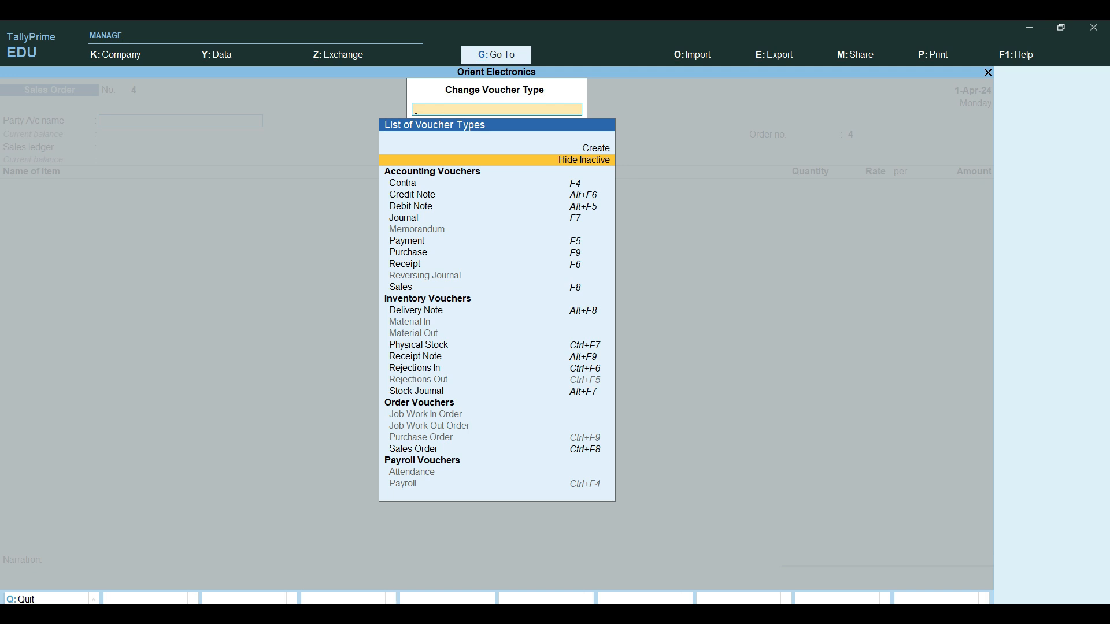
key("alt+F8")
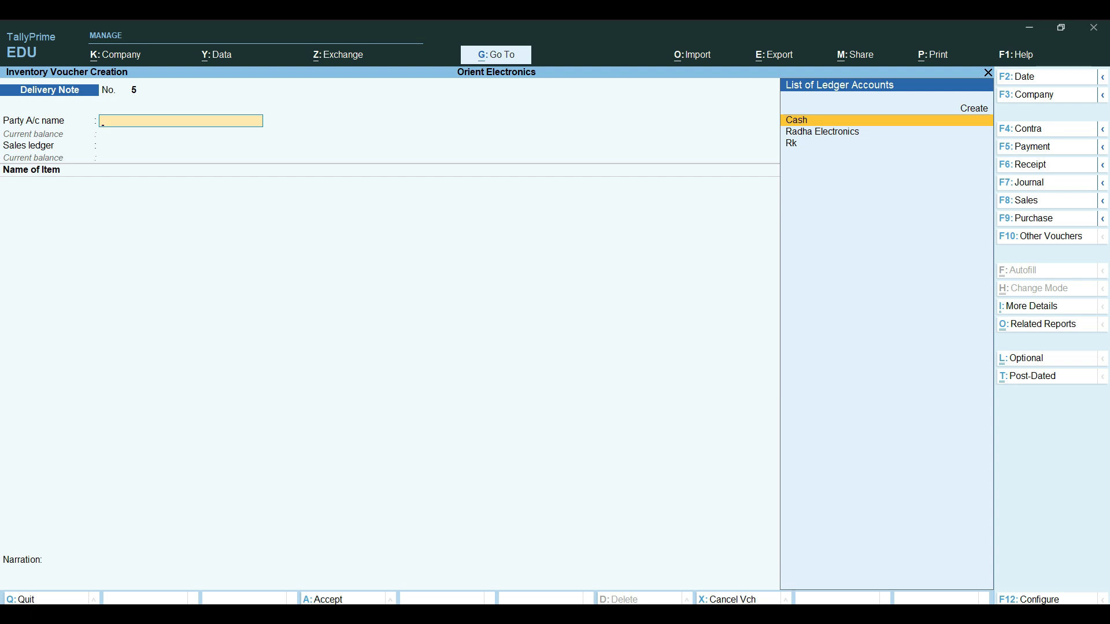
Select Radha Electronics as the party, link its sales order dated 1-Apr-24 and end the order list.
key("Down")
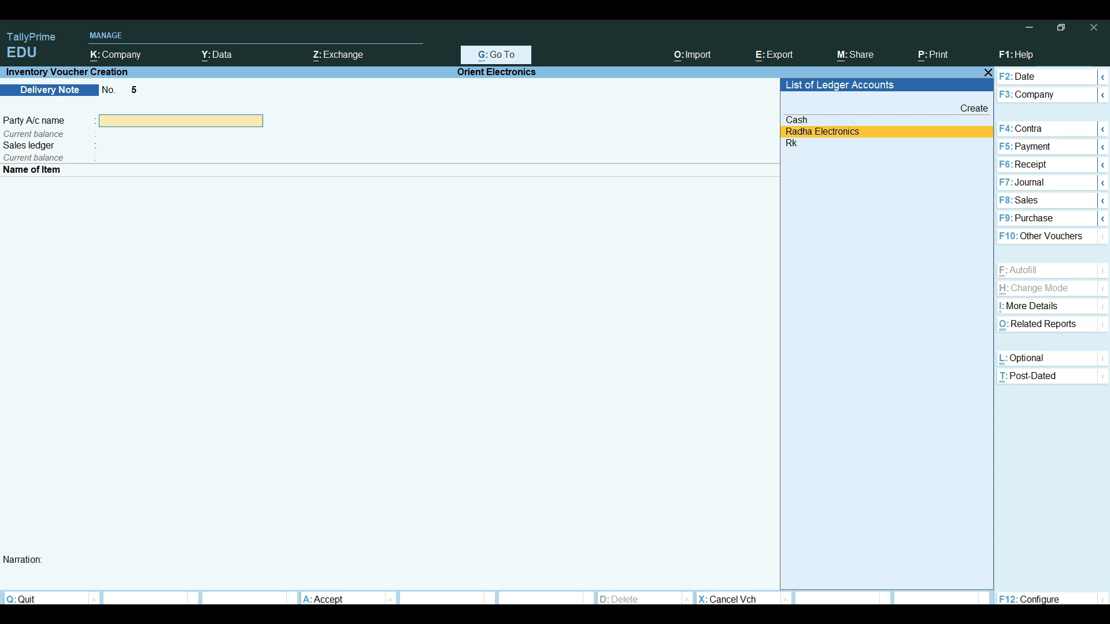
key("Return")
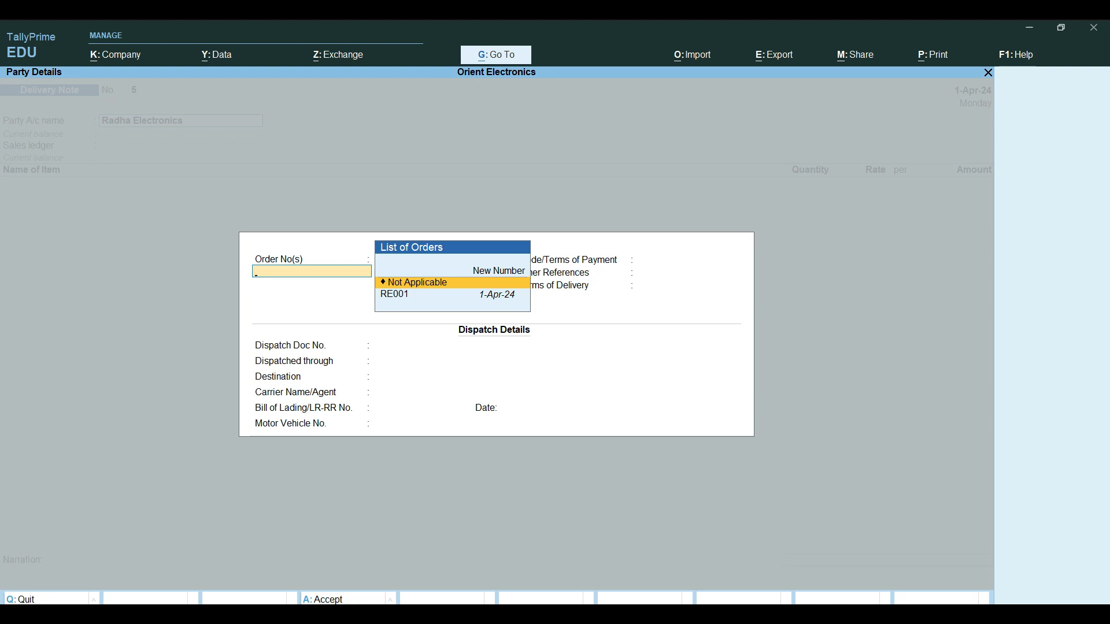
key("Down")
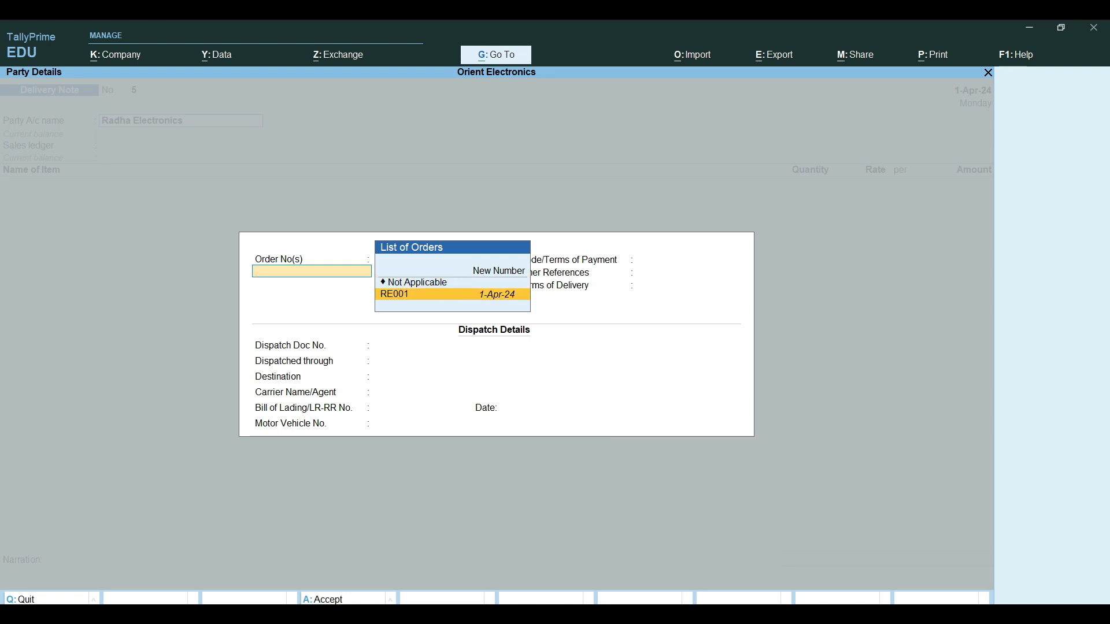
key("Return")
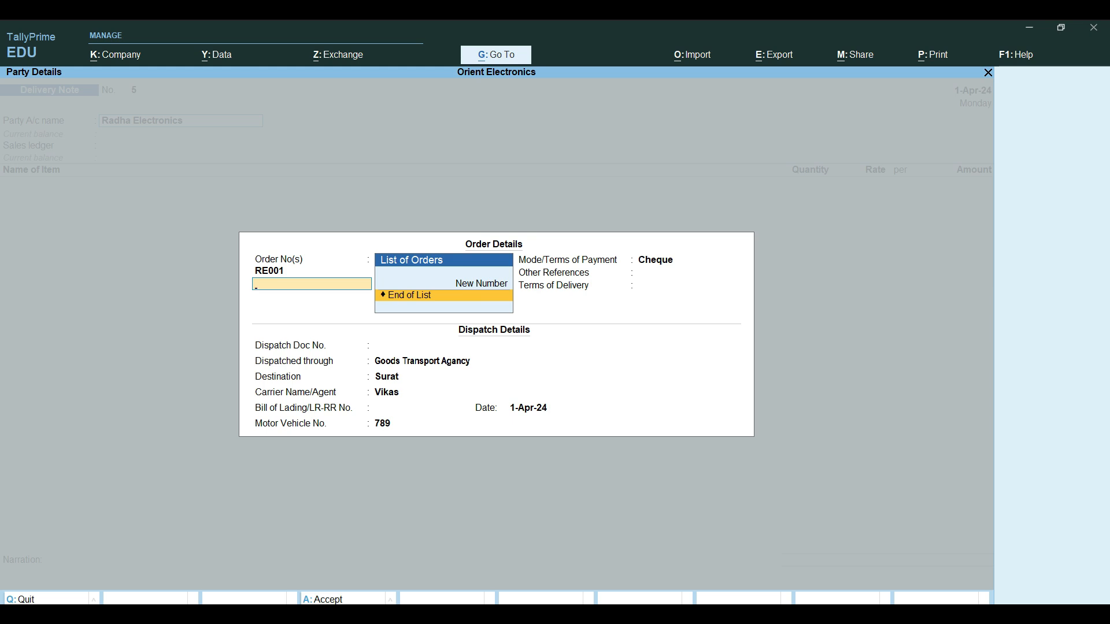
key("Return")
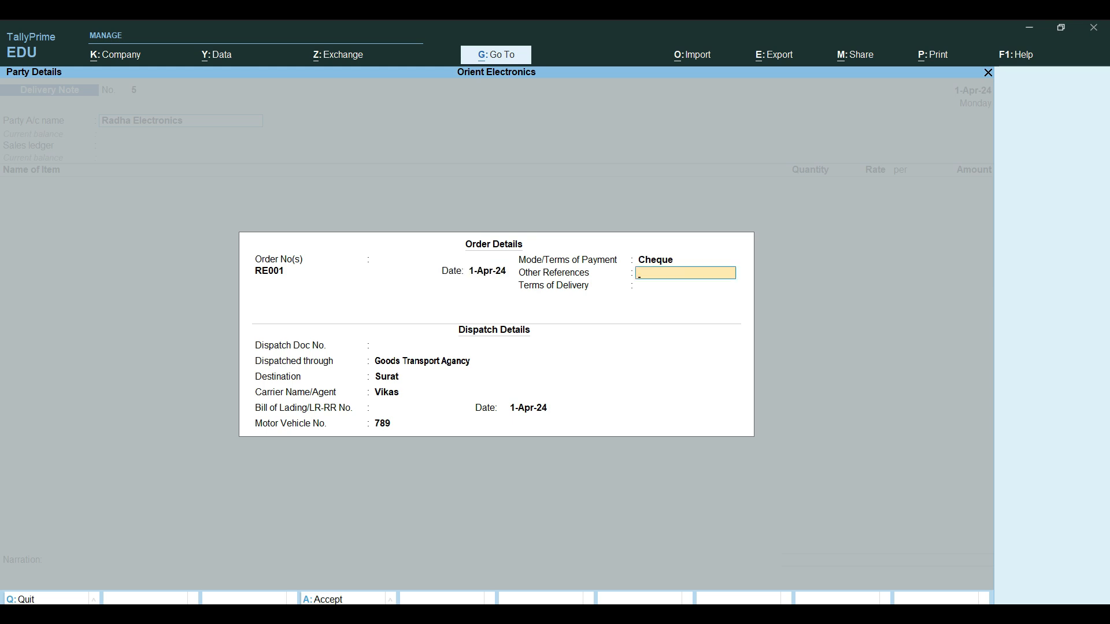
Accept the order, dispatch and party details carried over from the sales order, leaving the empty fields blank.
key("Return")
key("Return")
key("Return")
key("Return")
key("Return")
key("Return")
key("Return")
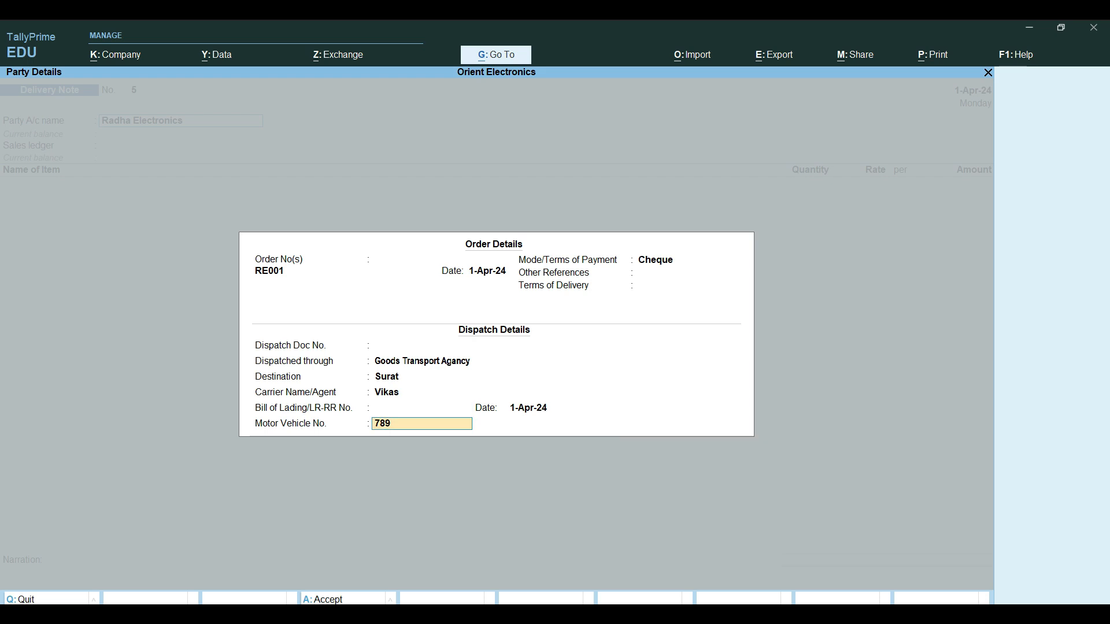
key("Return")
key("Return")
key("Return")
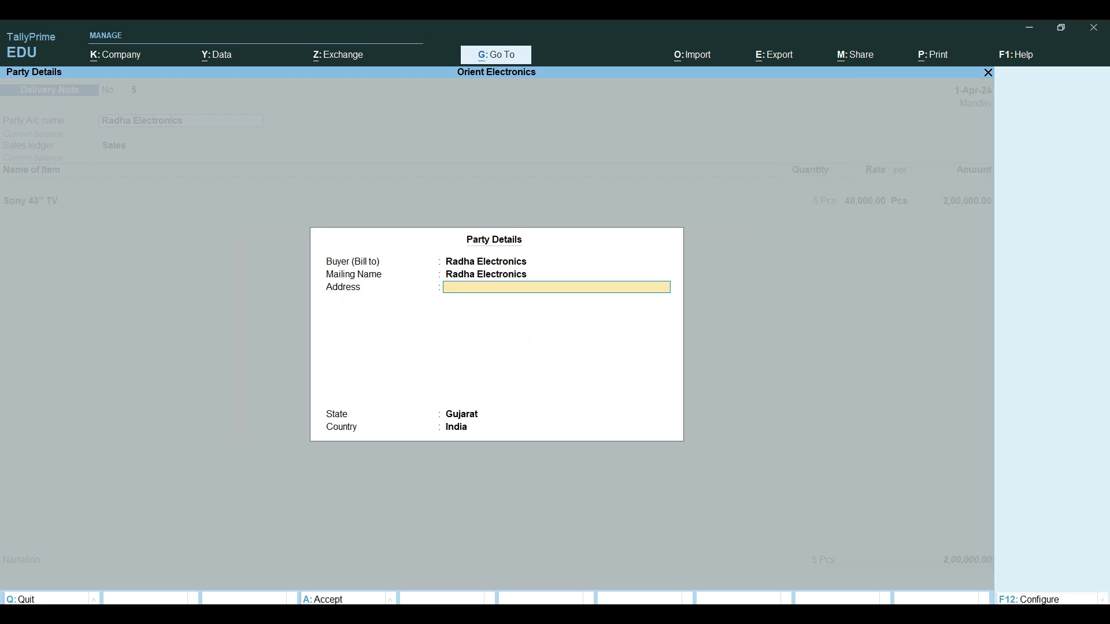
key("Return")
key("Return")
key("Return")
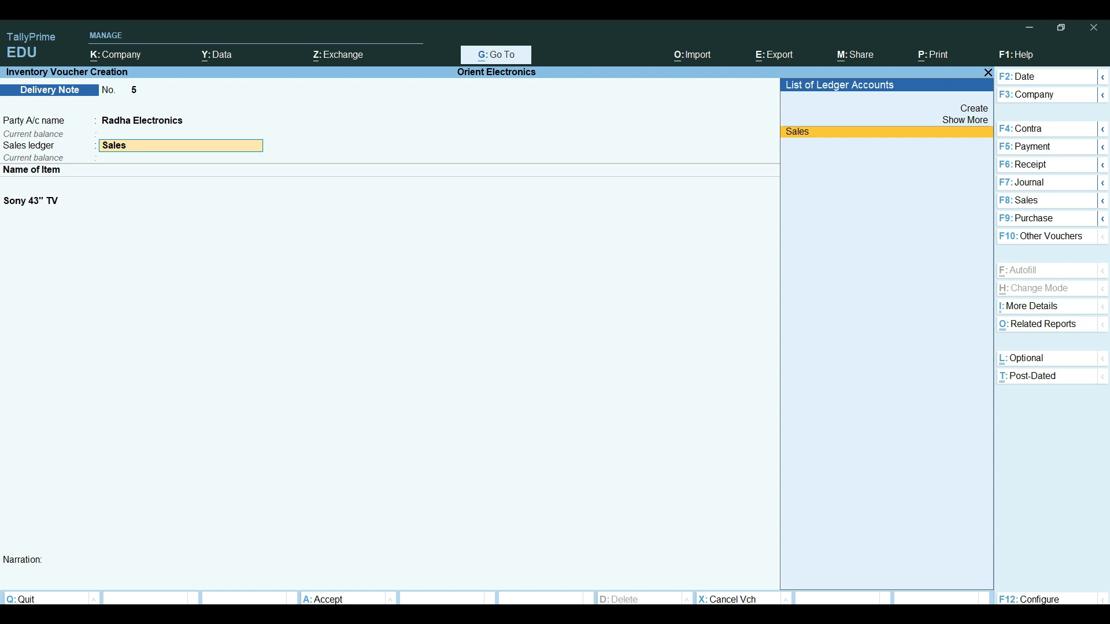
Keep the Sales ledger and the Sony 43" TV item, and allocate it to the tracking number and order matching the sales order.
key("Return")
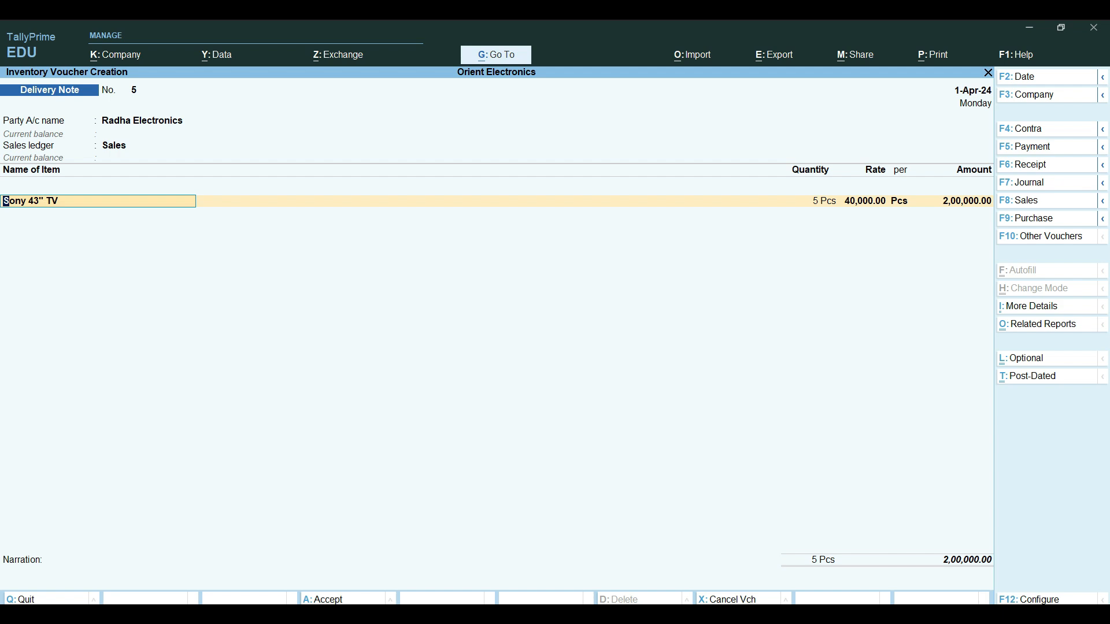
key("Return")
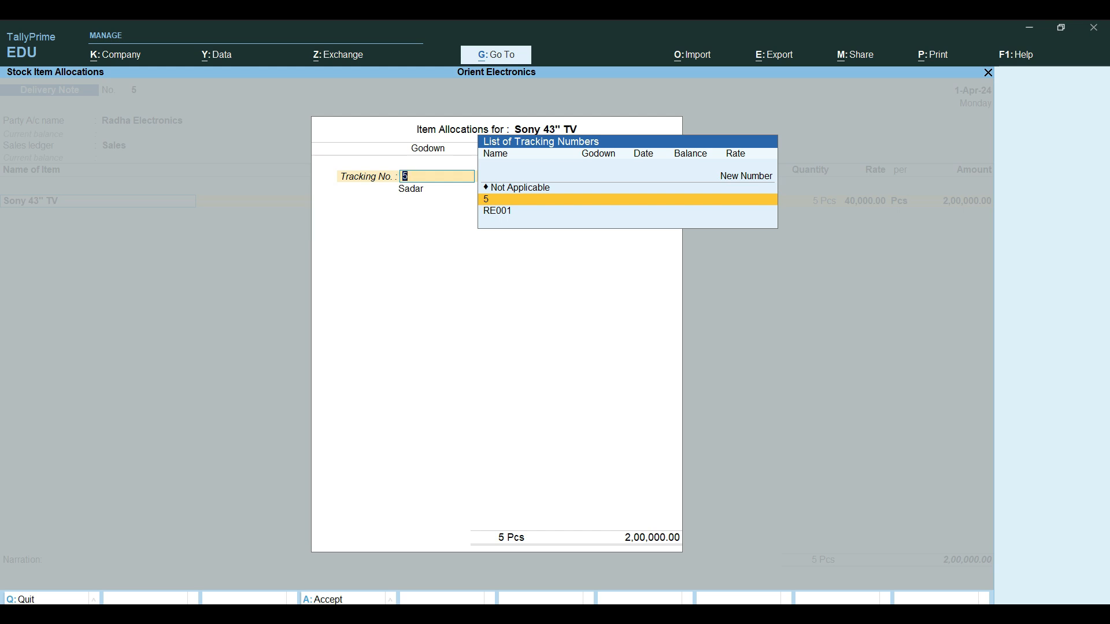
key("Down")
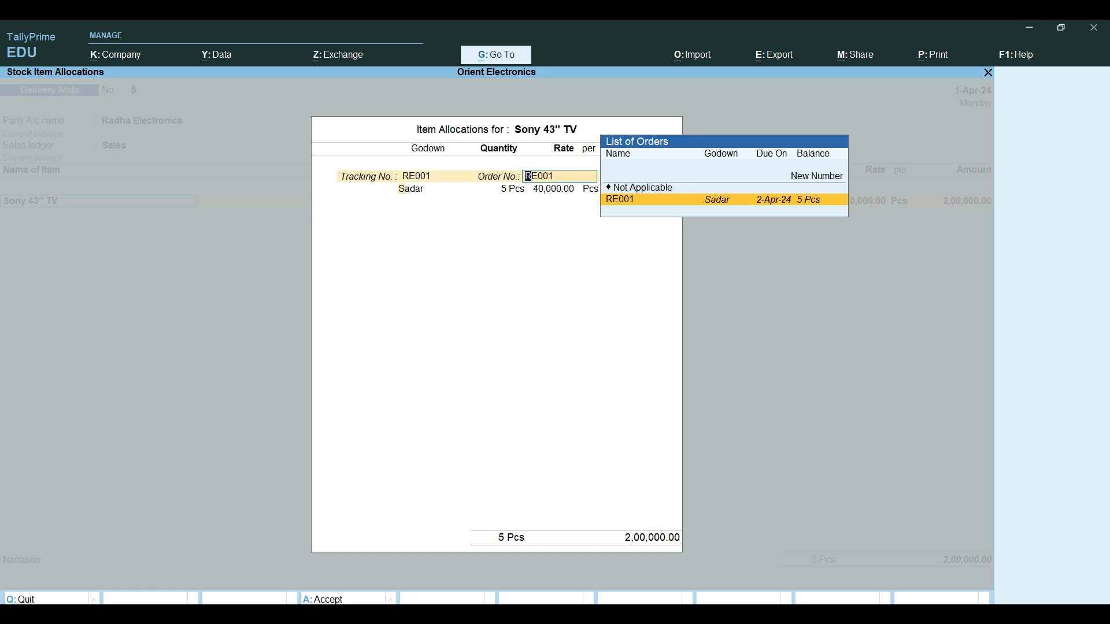
key("Return")
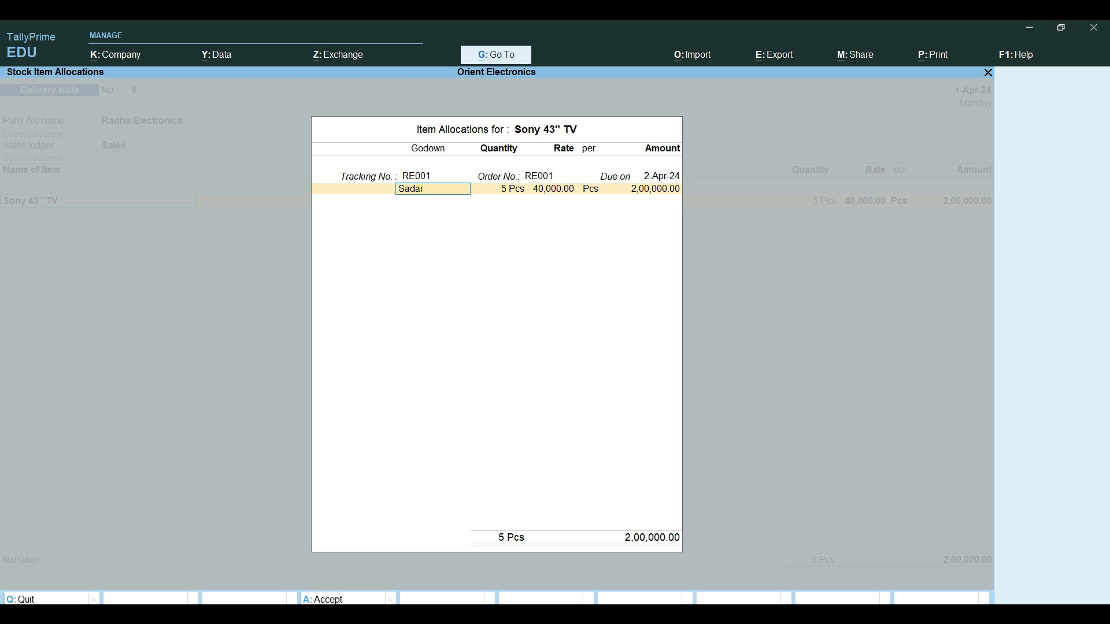
Accept the Sony 43" TV allocation of 5 Pcs at 40,000.00 from the Sadar godown.
key("Return")
key("Return")
key("Return")
key("Return")
key("Return")
key("Return")
key("Return")
key("Return")
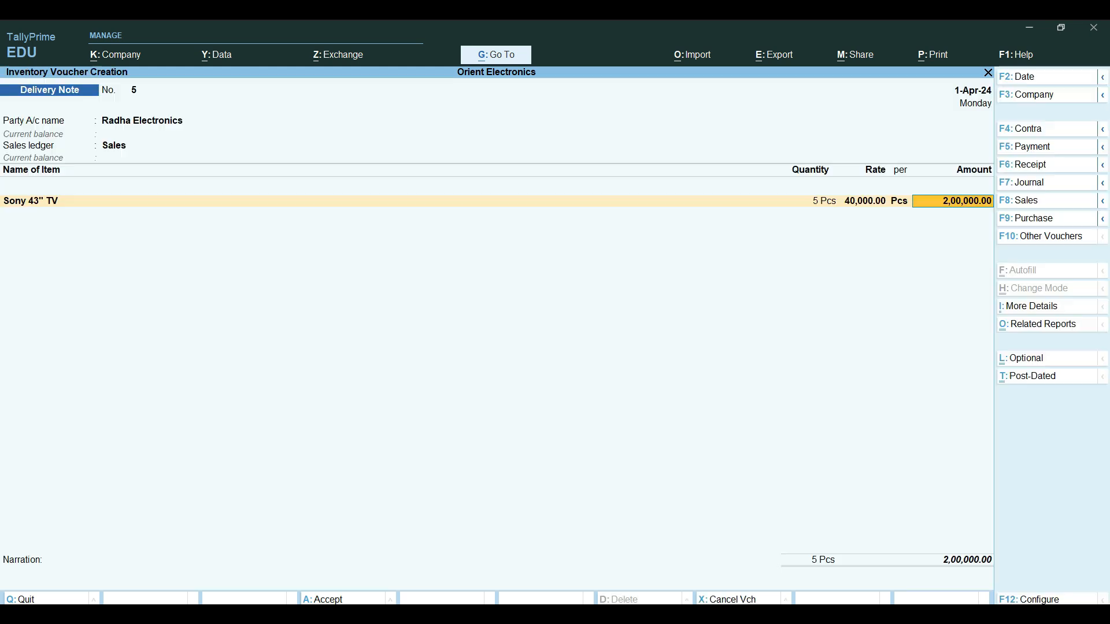
End the item list, leave the narration blank, save the delivery note and leave voucher creation.
key("Return")
key("Return")
key("Return")
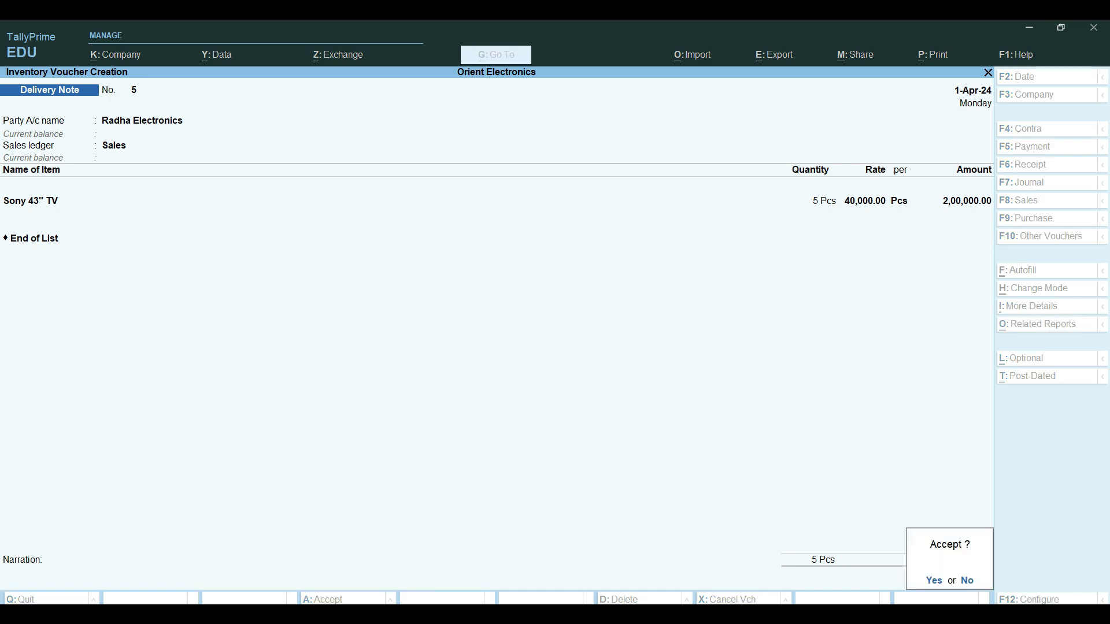
key("Return")
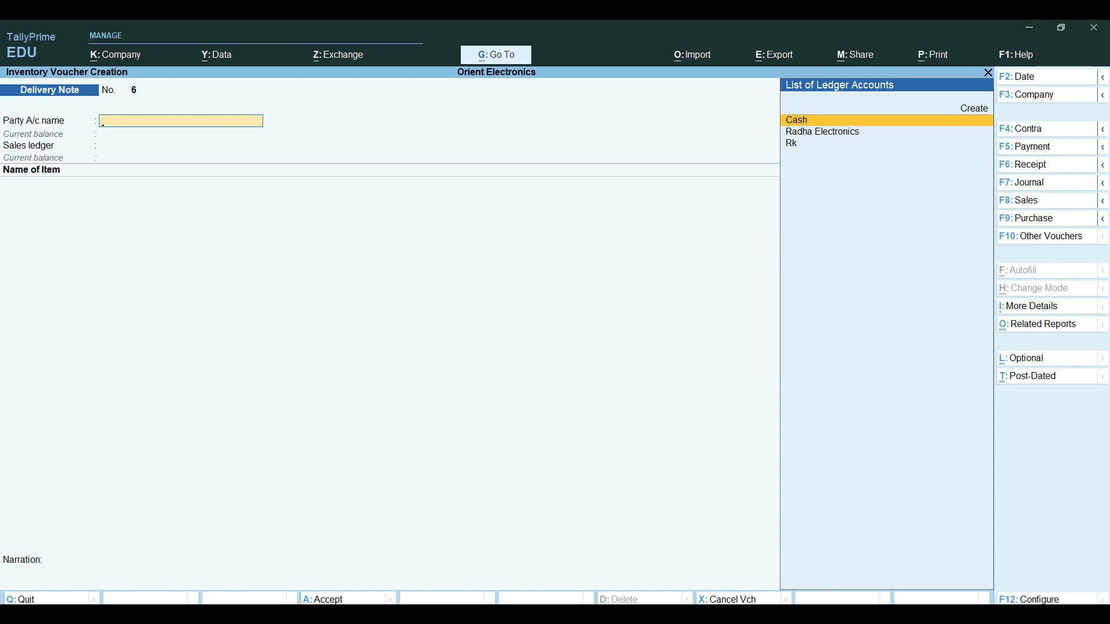
key("Escape")
key("Return")
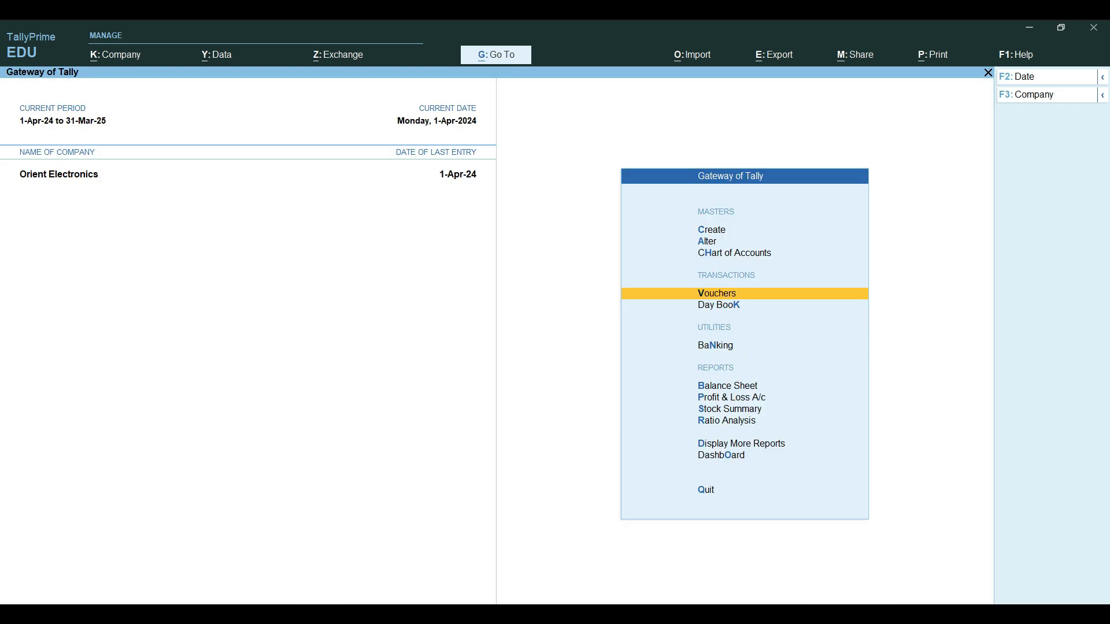
Examine the TV group's closing balance in the Stock Summary report and close the report.
key("Down")
key("Down")
key("Down")
key("Down")
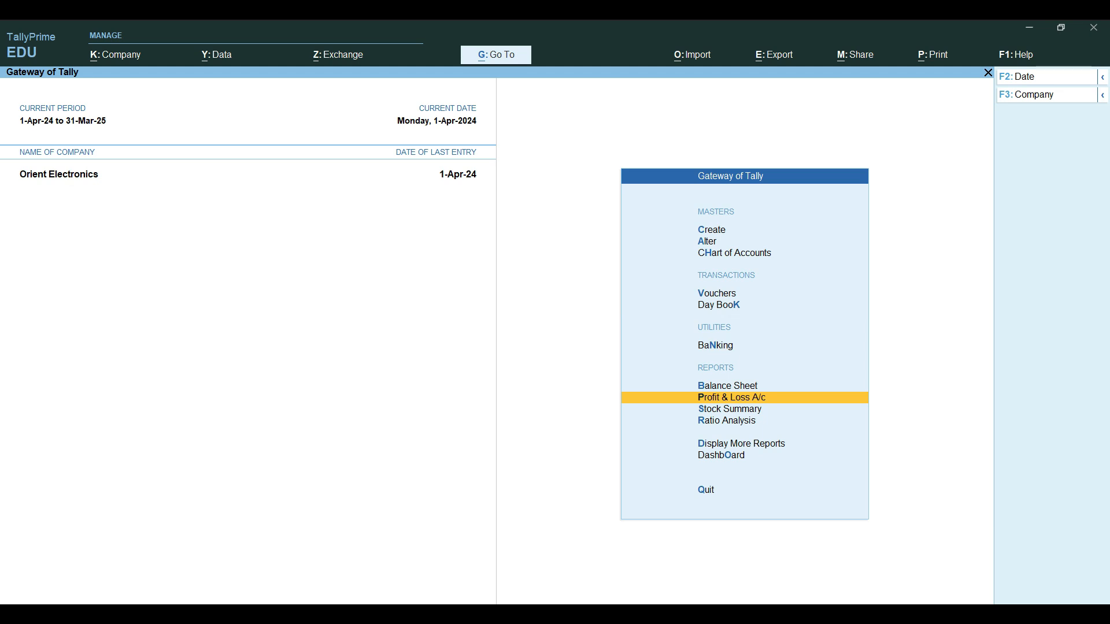
key("Down")
key("Return")
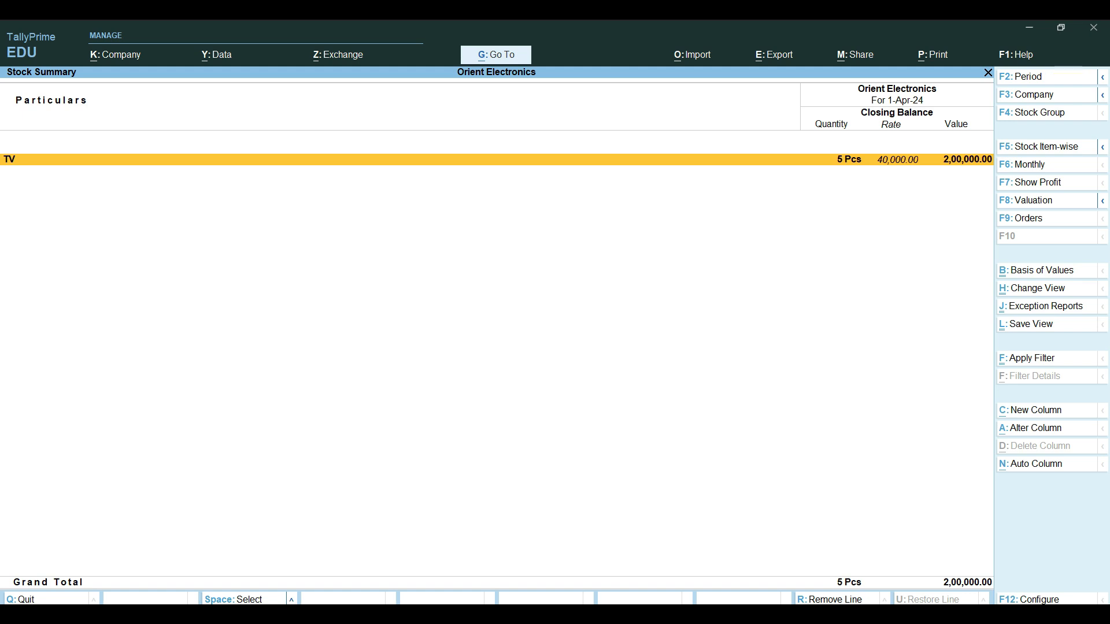
key("Escape")
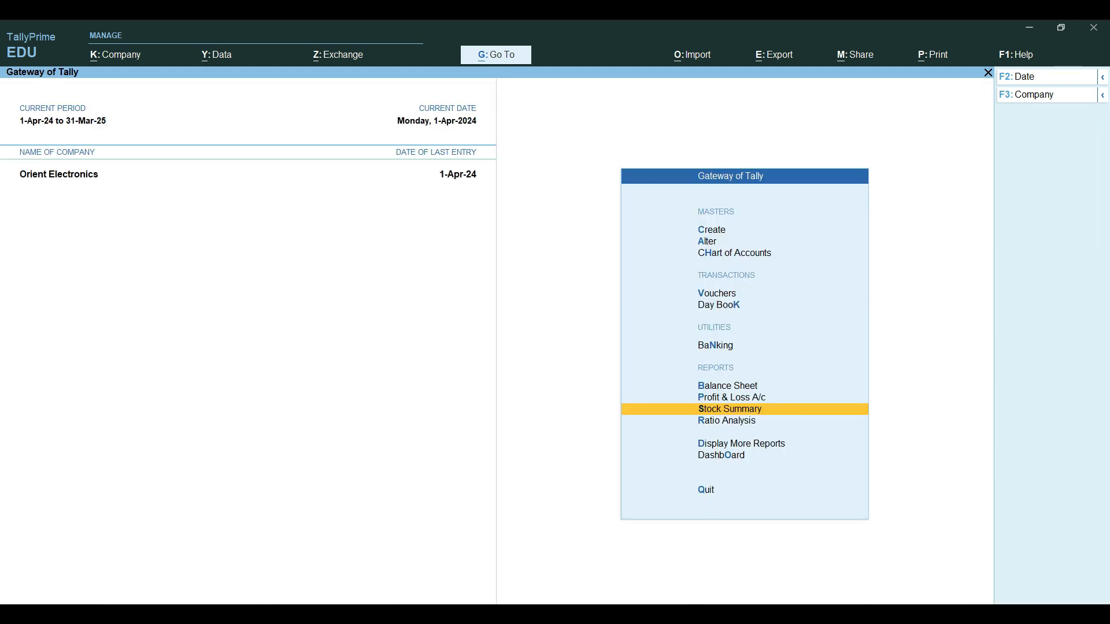
Open the Inventory Books among the additional reports.
key("Down")
key("Down")
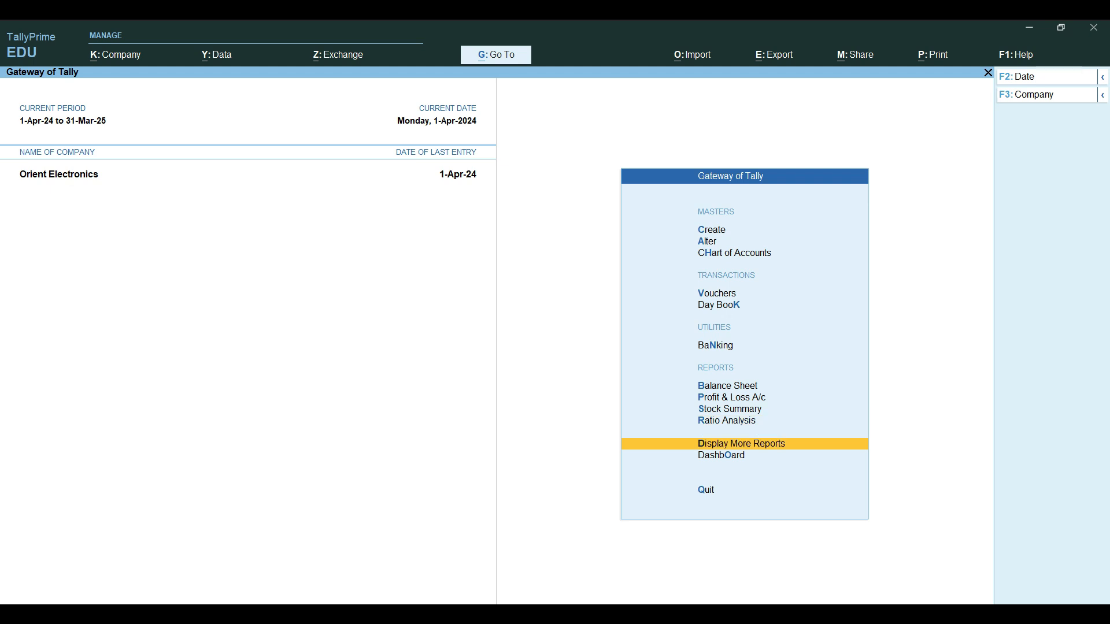
key("Return")
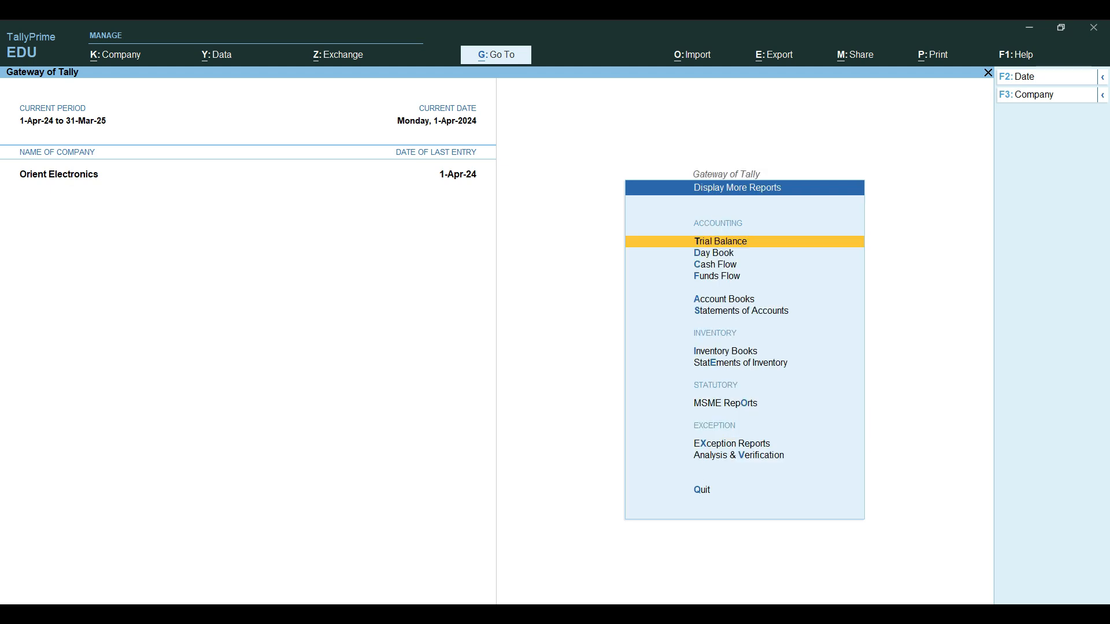
key("Down")
key("Down")
key("Down")
key("Down")
key("Down")
key("Down")
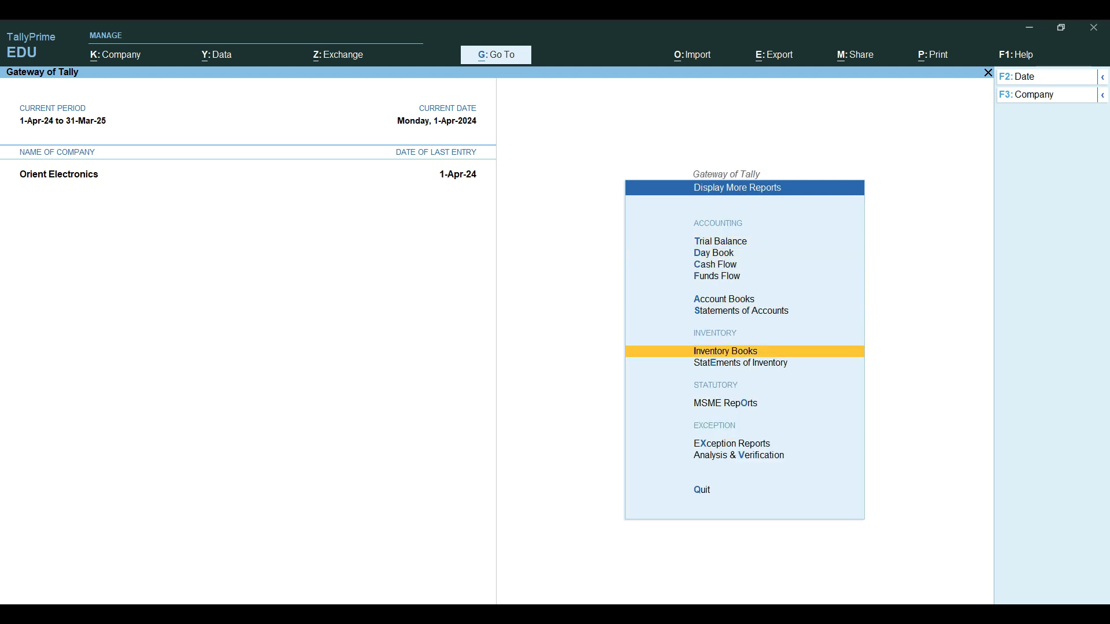
key("Return")
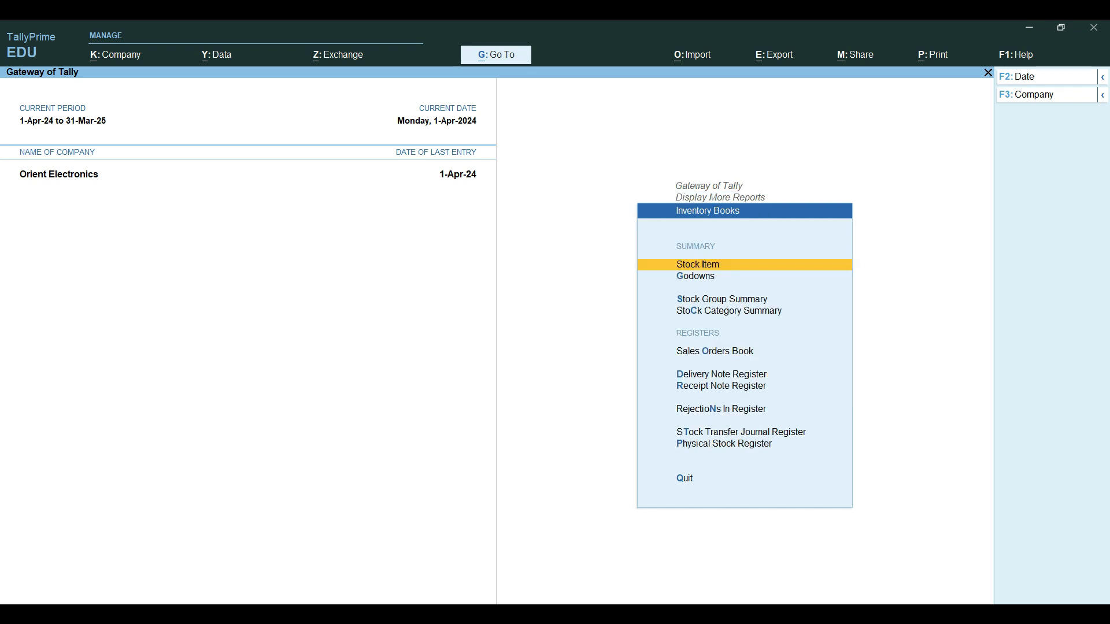
Examine the April 2024 voucher list in the Delivery Note Register and return to the Gateway of Tally.
key("Down")
key("Down")
key("Down")
key("Down")
key("Down")
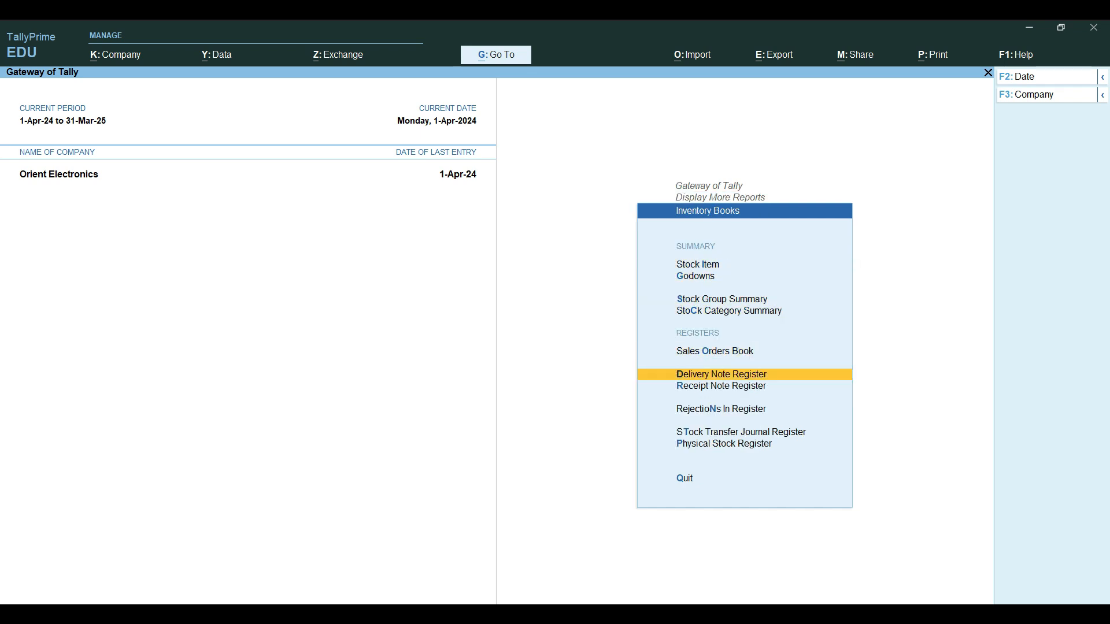
key("Return")
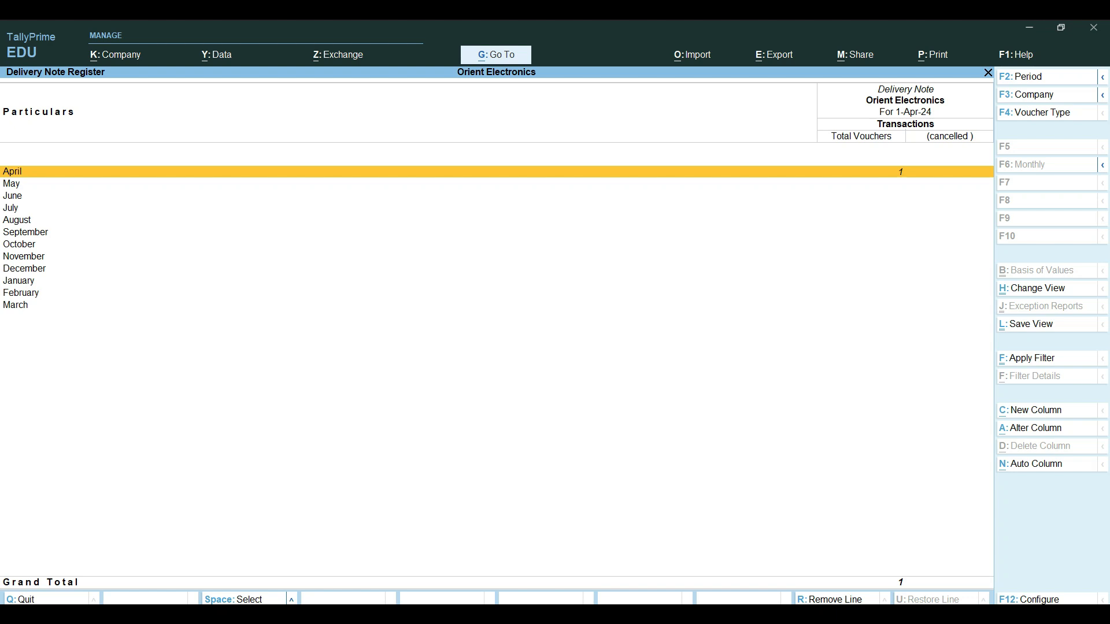
key("Return")
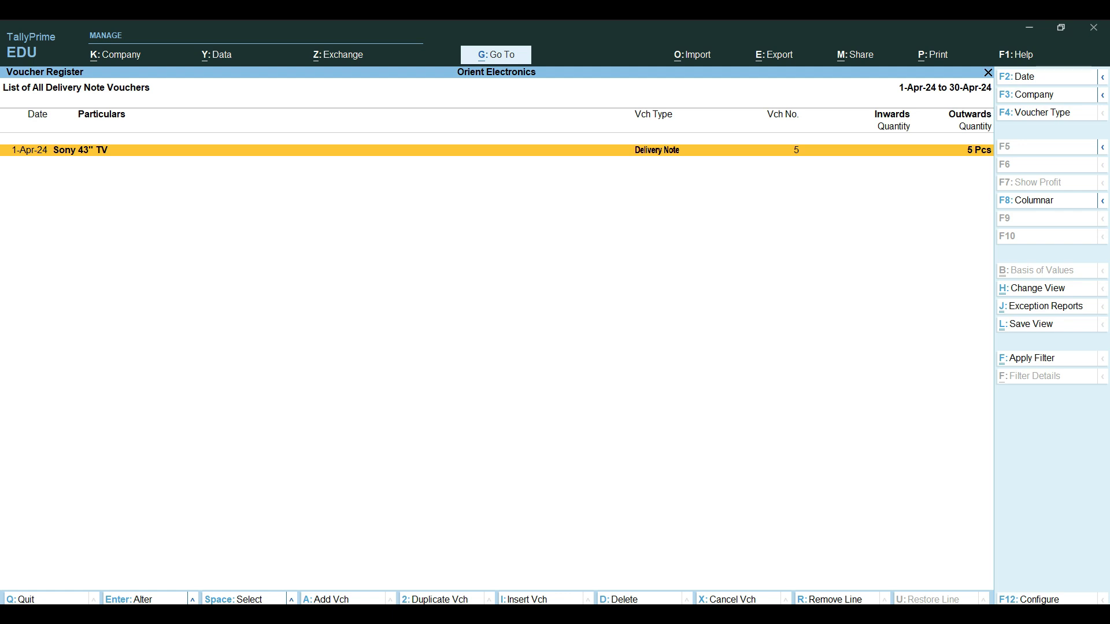
key("Escape")
key("Escape")
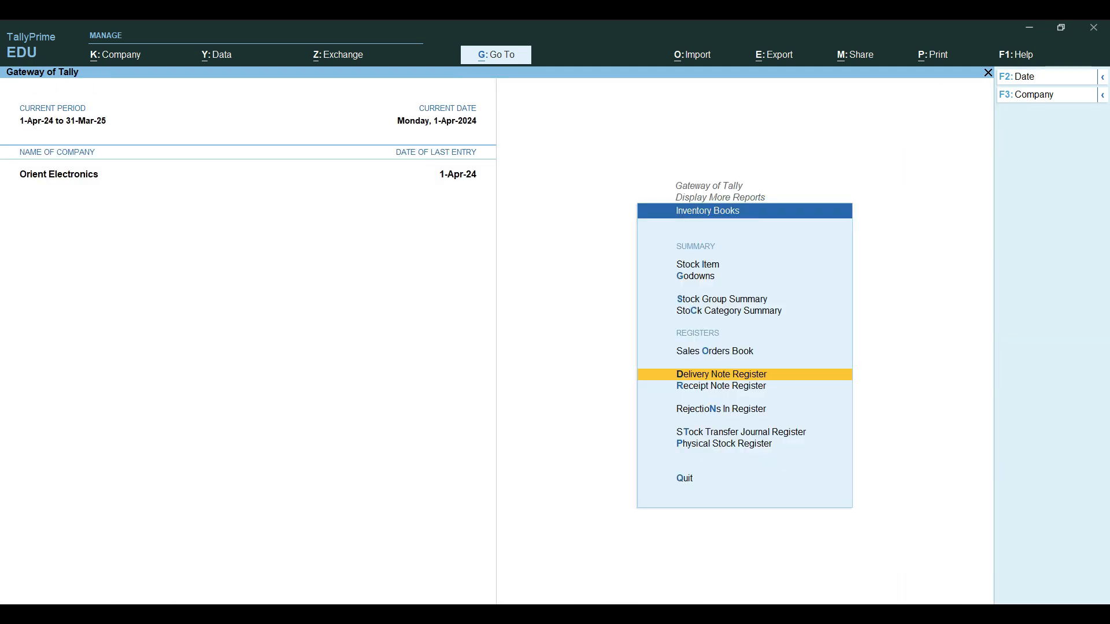
key("Escape")
key("Escape")
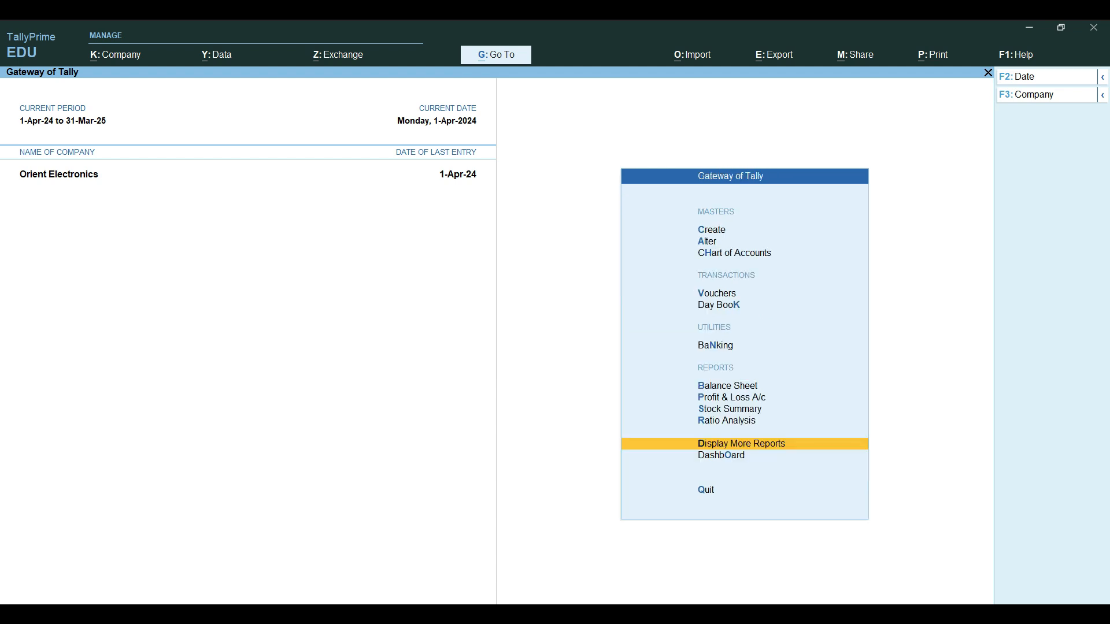
Open the Profit & Loss A/c report to examine the sales, purchase and closing stock figures.
key("Up")
key("Up")
key("Up")
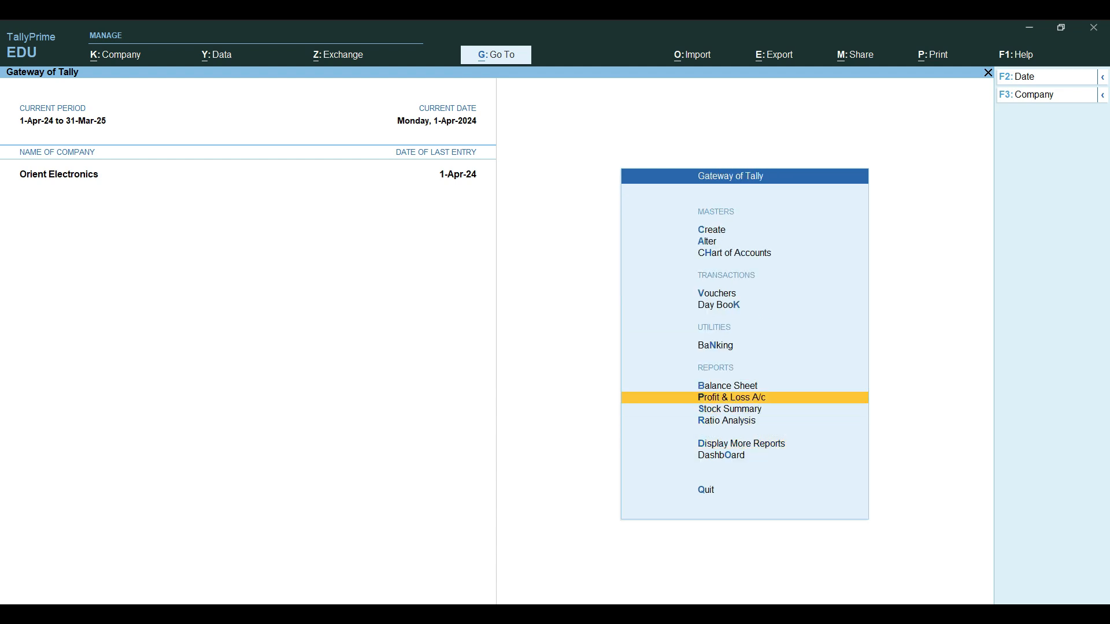
key("Return")
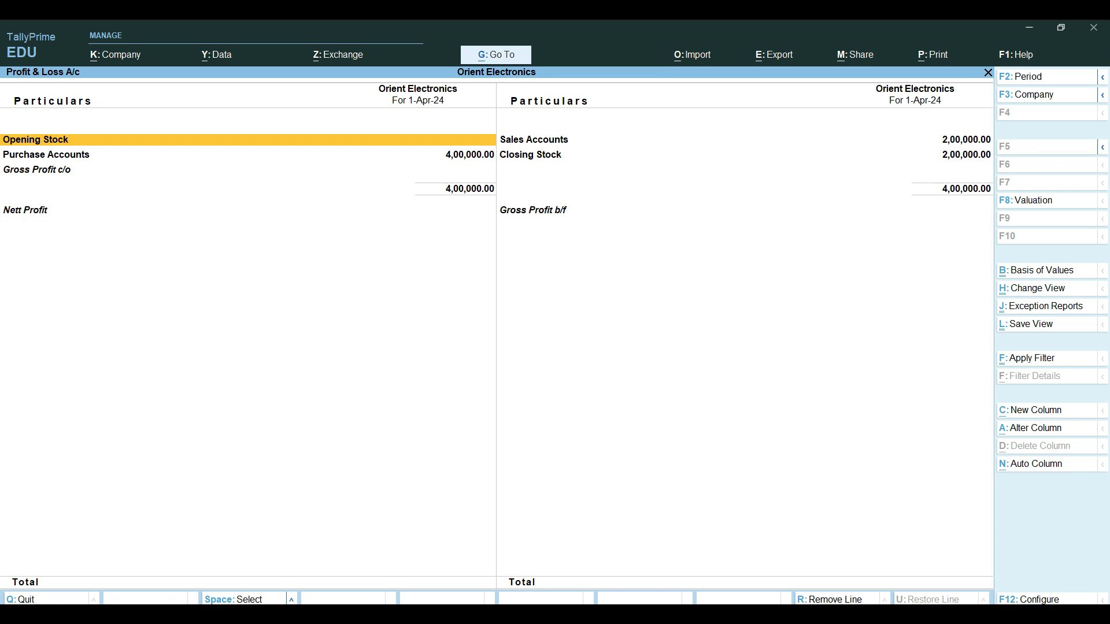
Examine the pending sales bills behind the Sales Accounts figure in the Profit & Loss A/c and close the report.
key("Right")
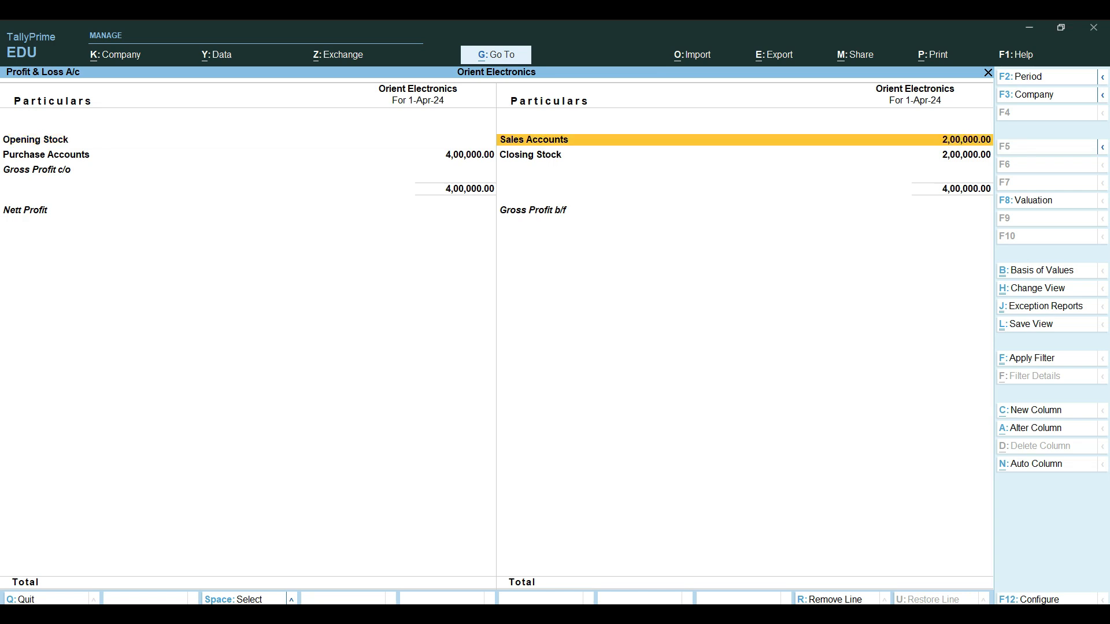
key("Return")
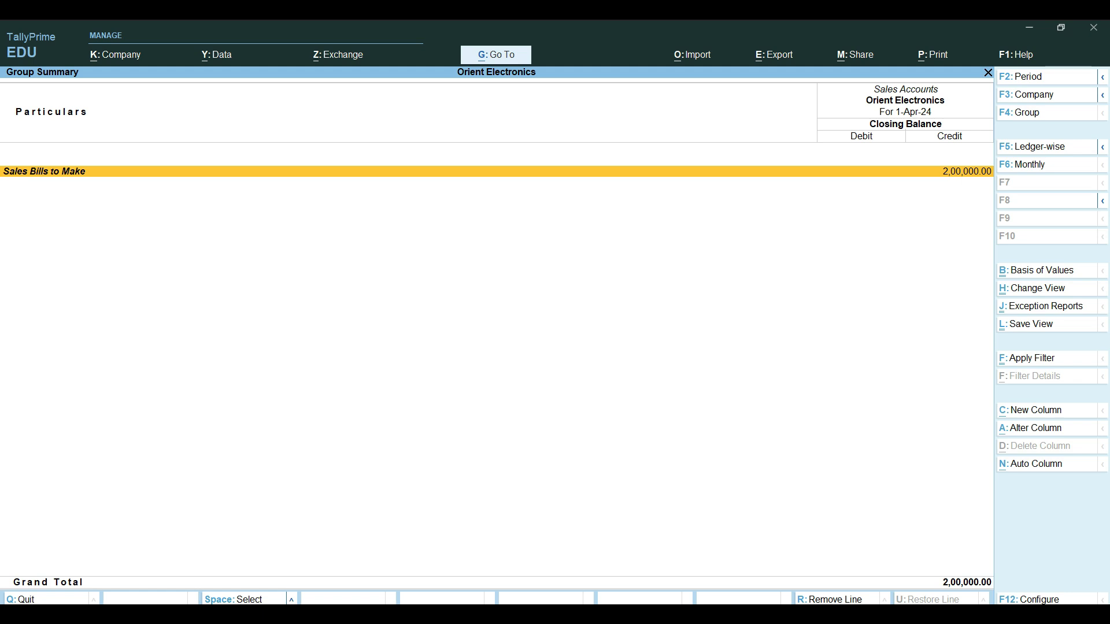
key("Return")
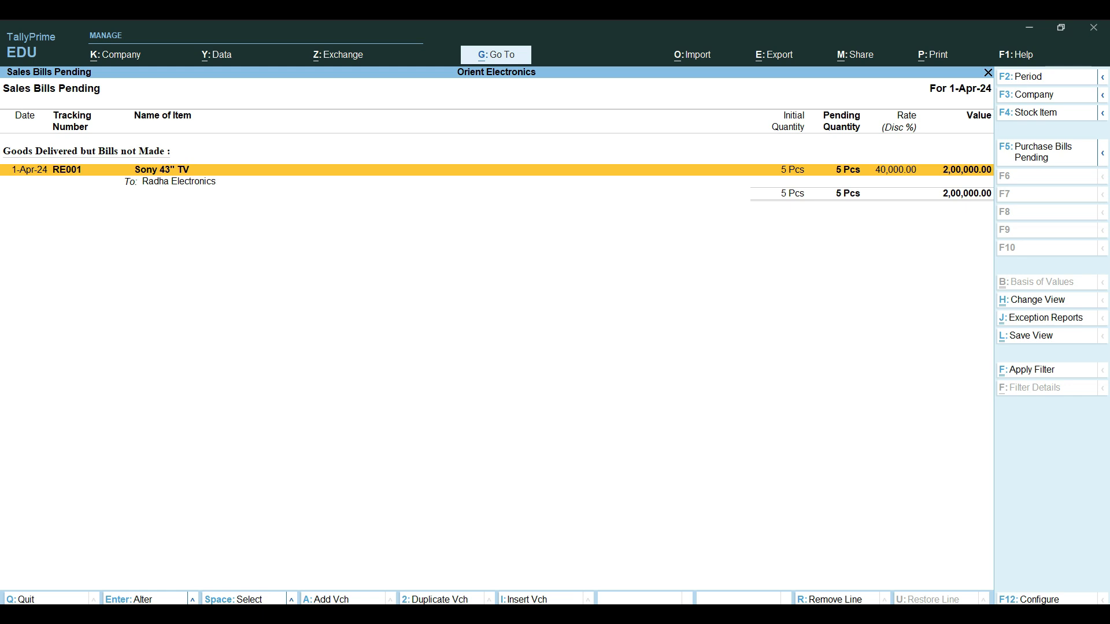
key("Escape")
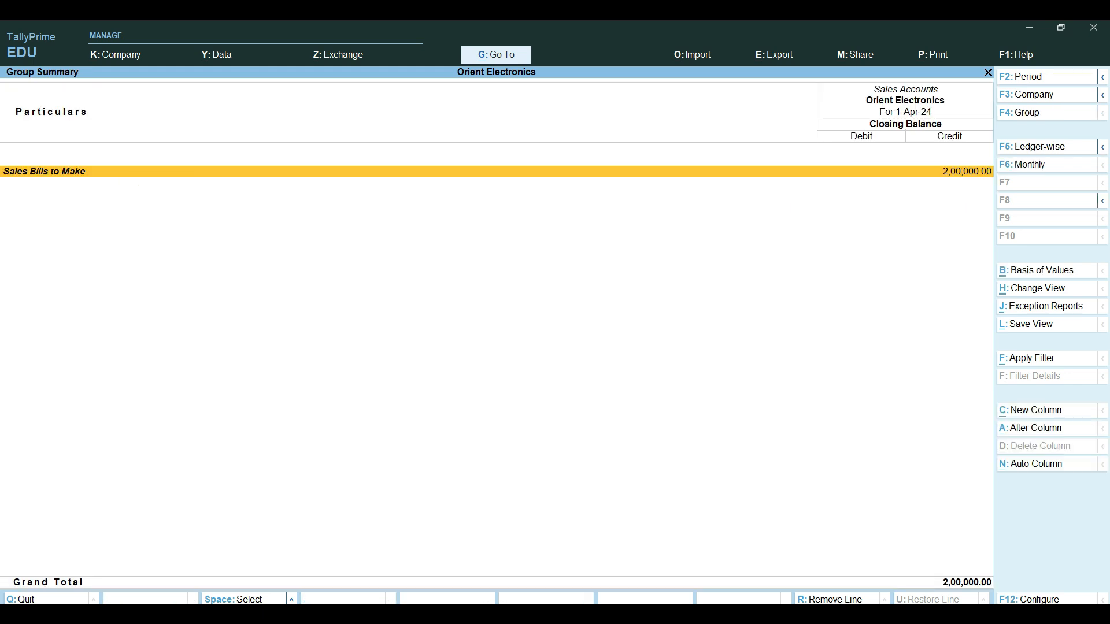
key("Escape")
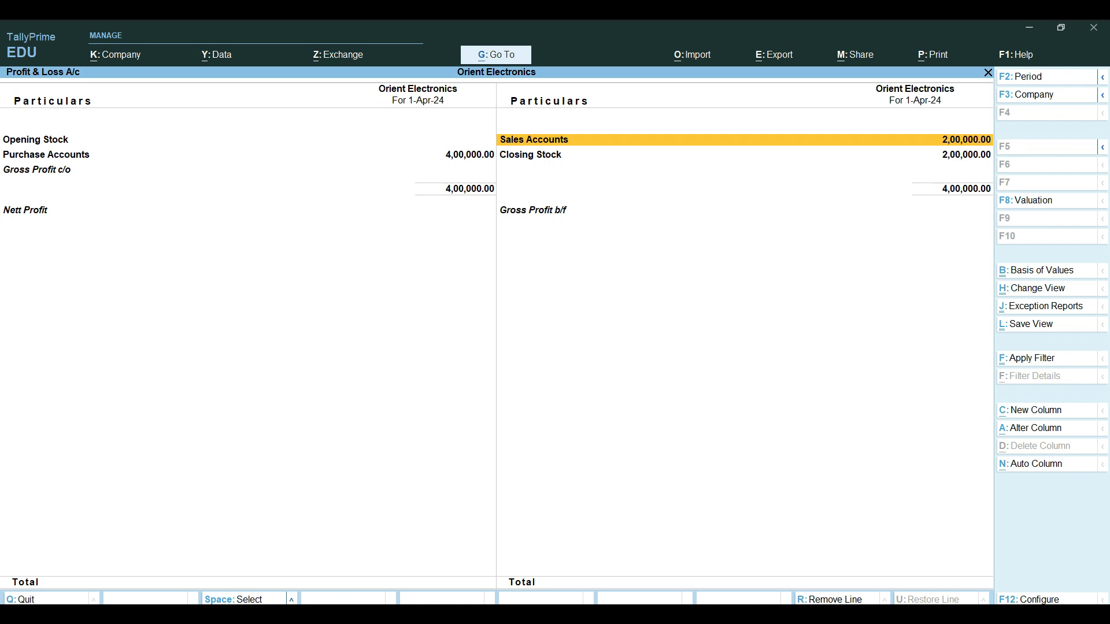
key("Escape")
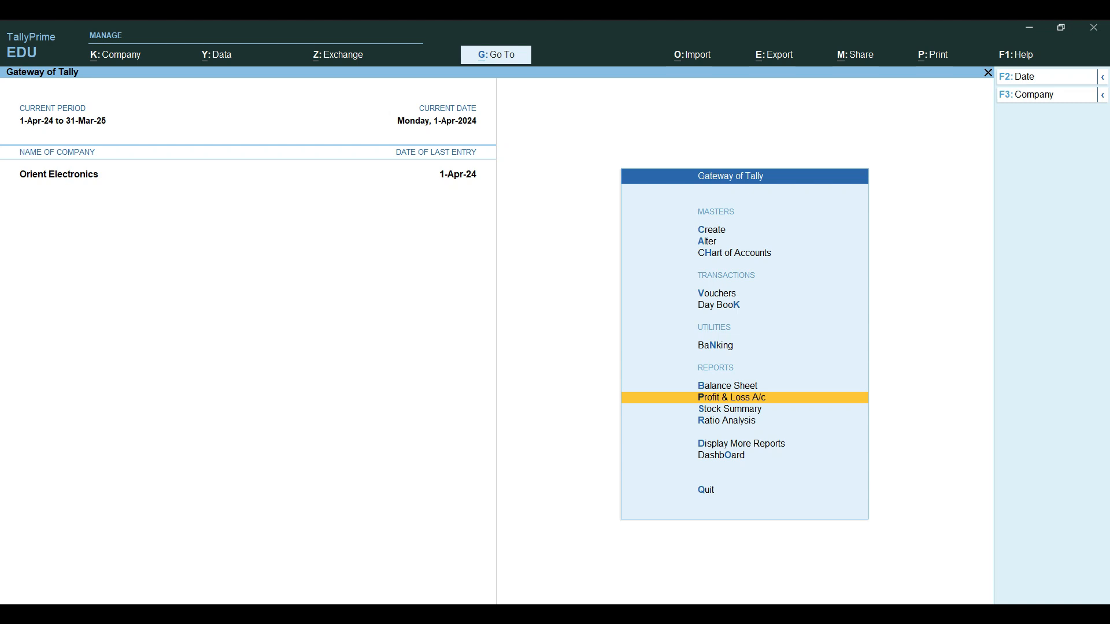
Start a Rejections In voucher with Radha Electronics as both the ledger account and the customer.
key("Up")
key("Up")
key("Up")
key("Up")
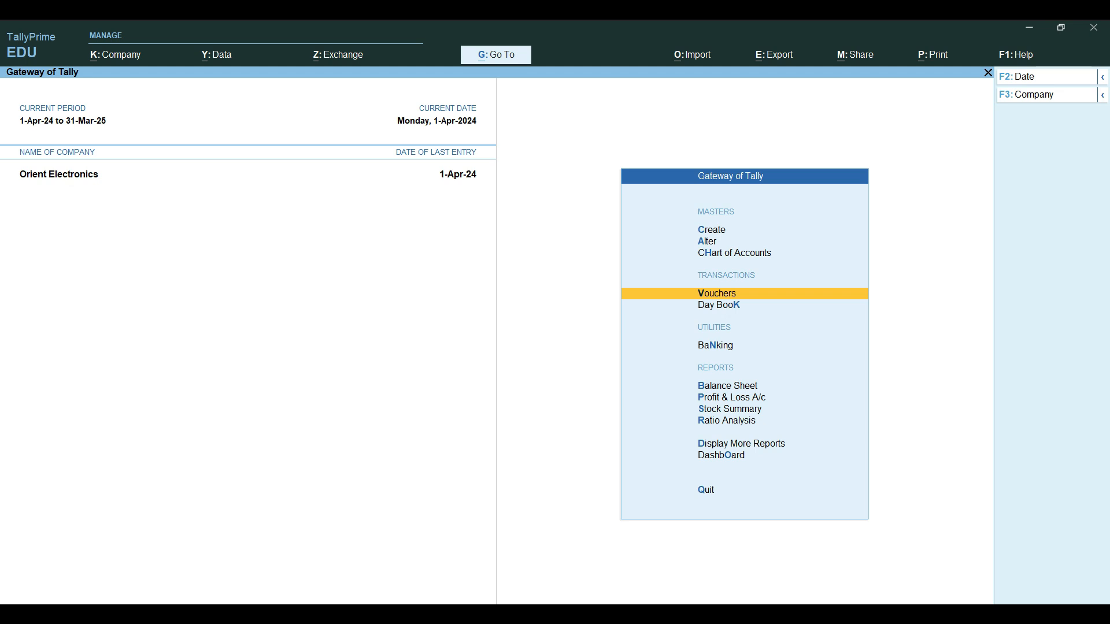
key("Return")
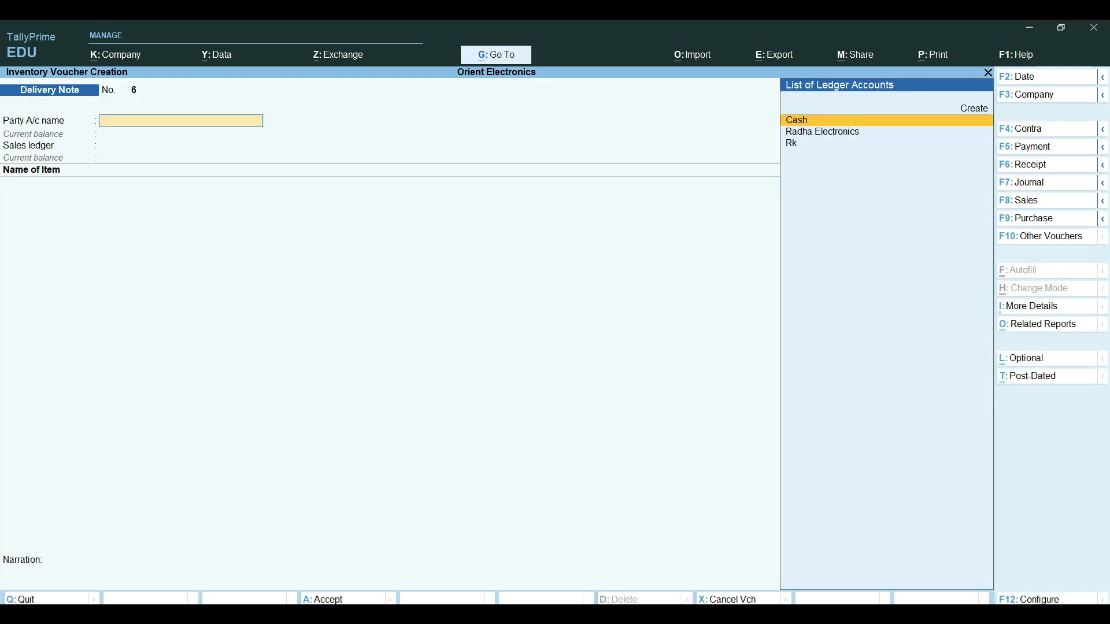
key("F10")
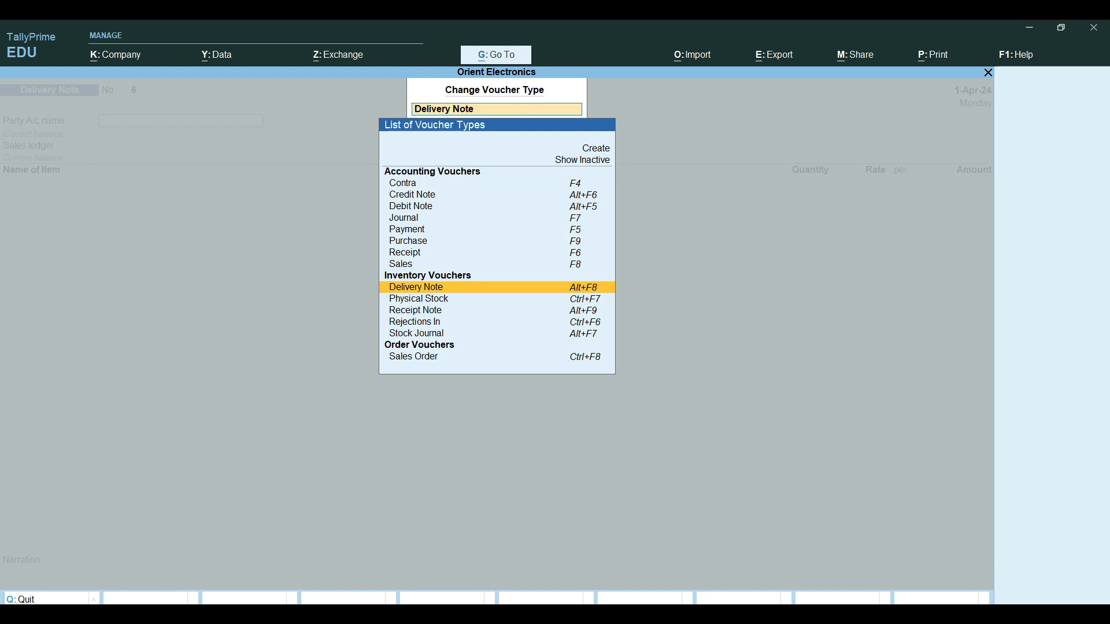
key("ctrl+F6")
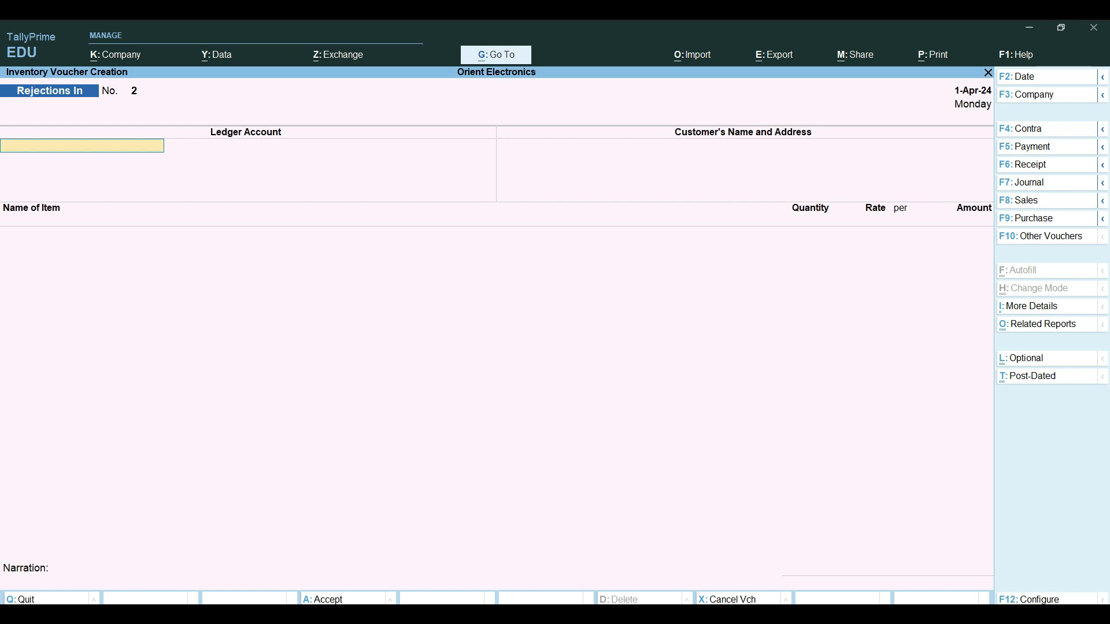
type("R")
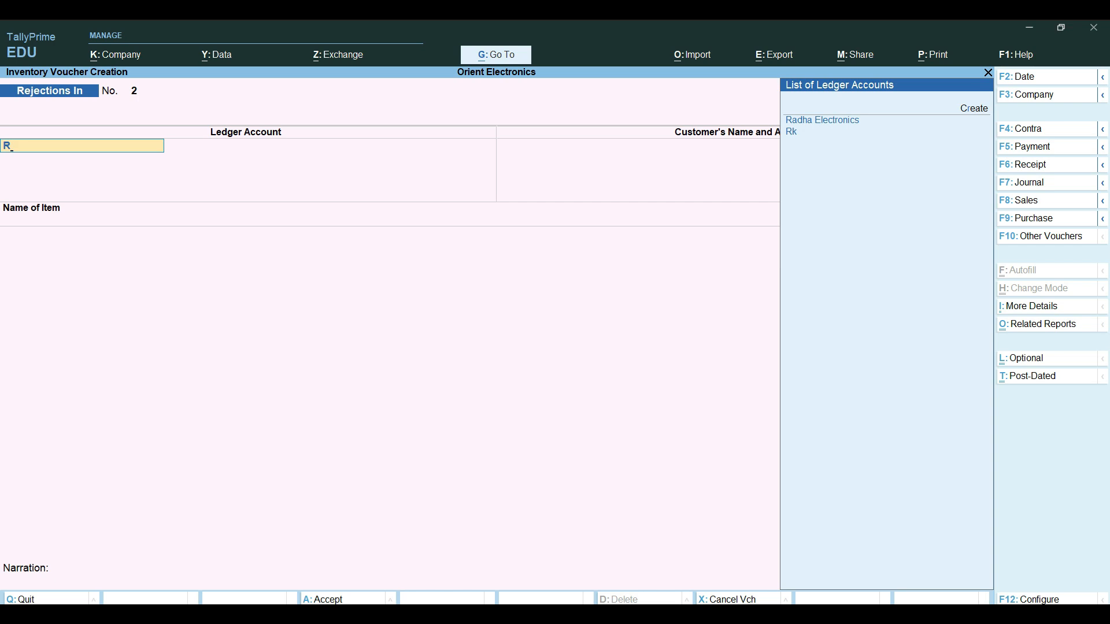
key("Return")
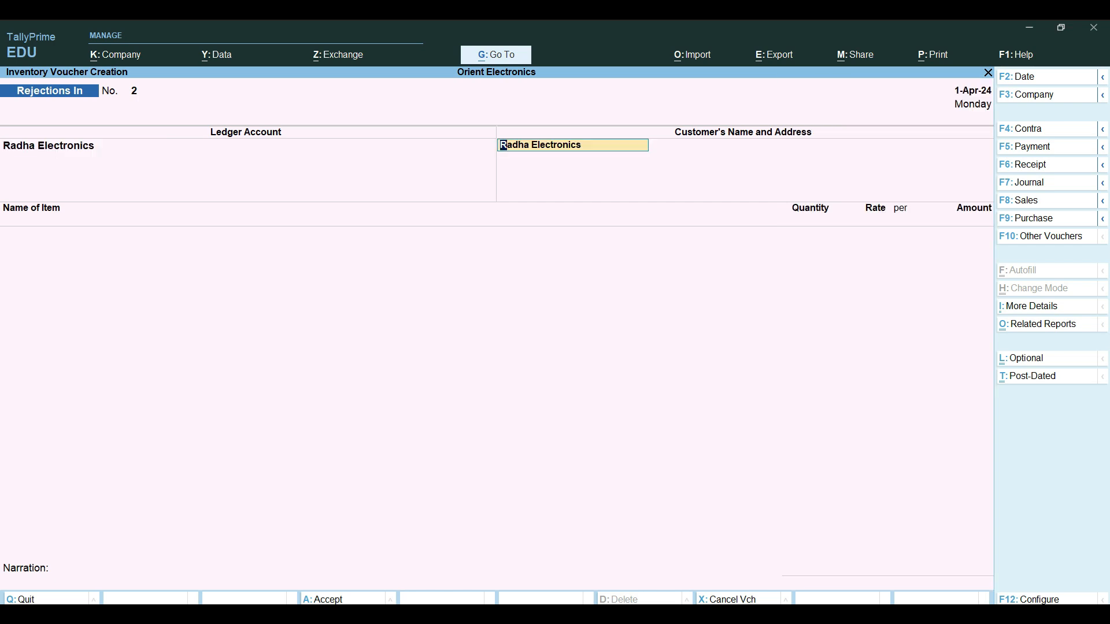
key("Return")
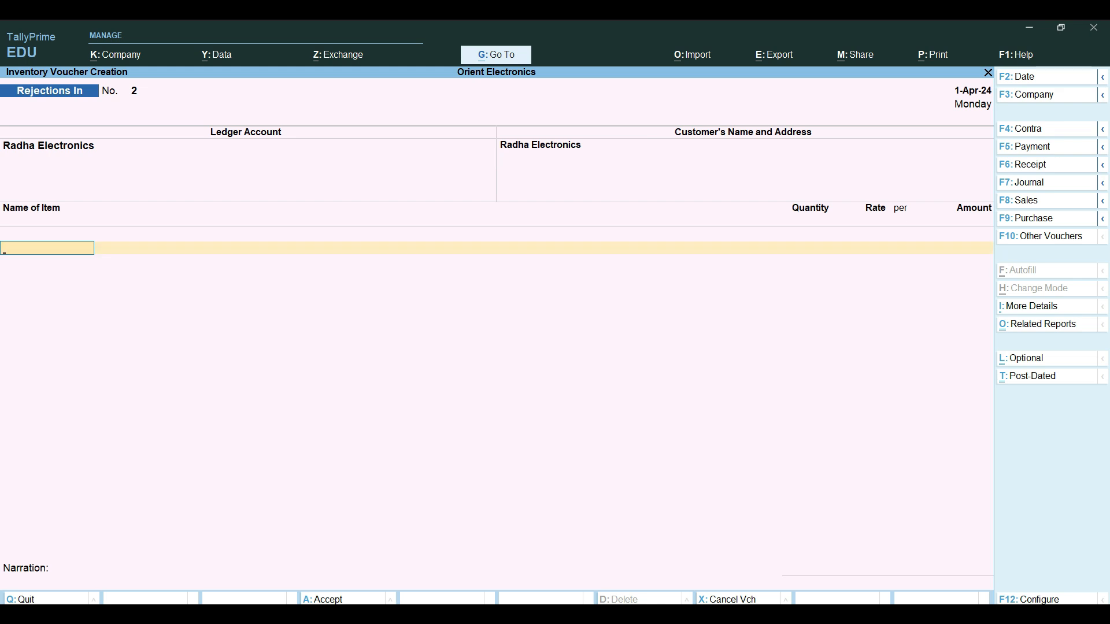
Add the Sony 43" TV item to the voucher against the tracking number of the 1-Apr-24 delivery from the Sadar godown.
type("Sony 43\" TV")
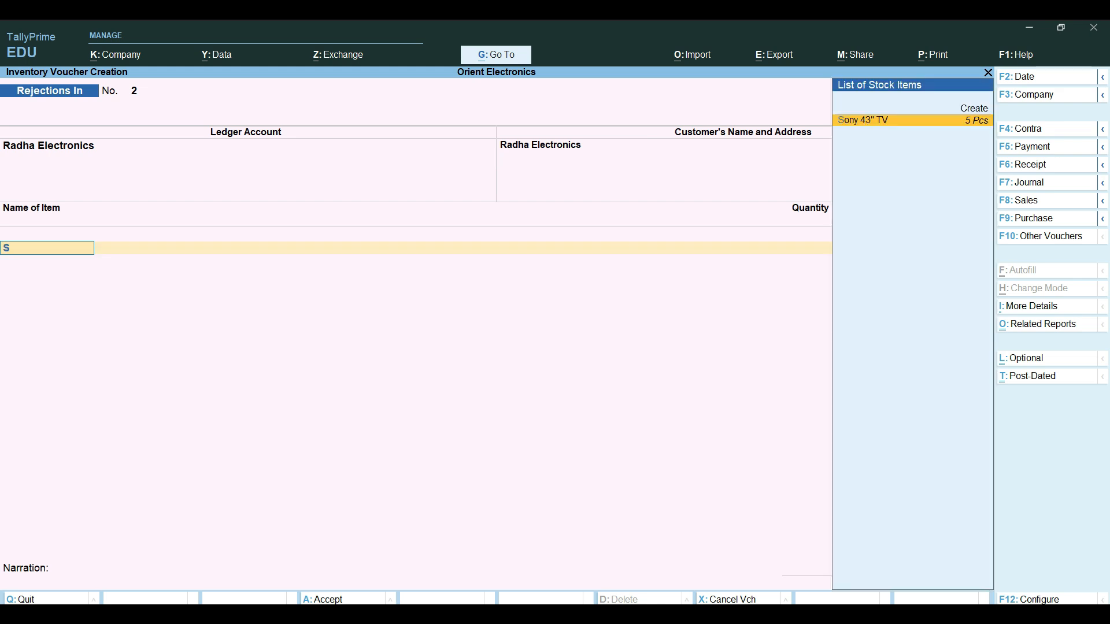
key("Return")
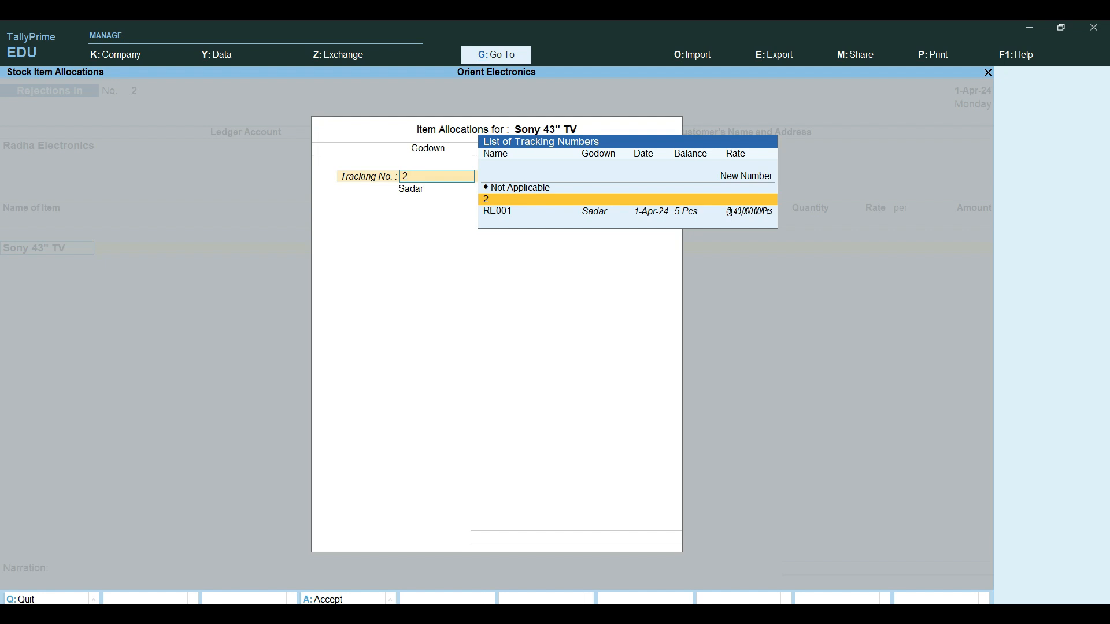
key("Down")
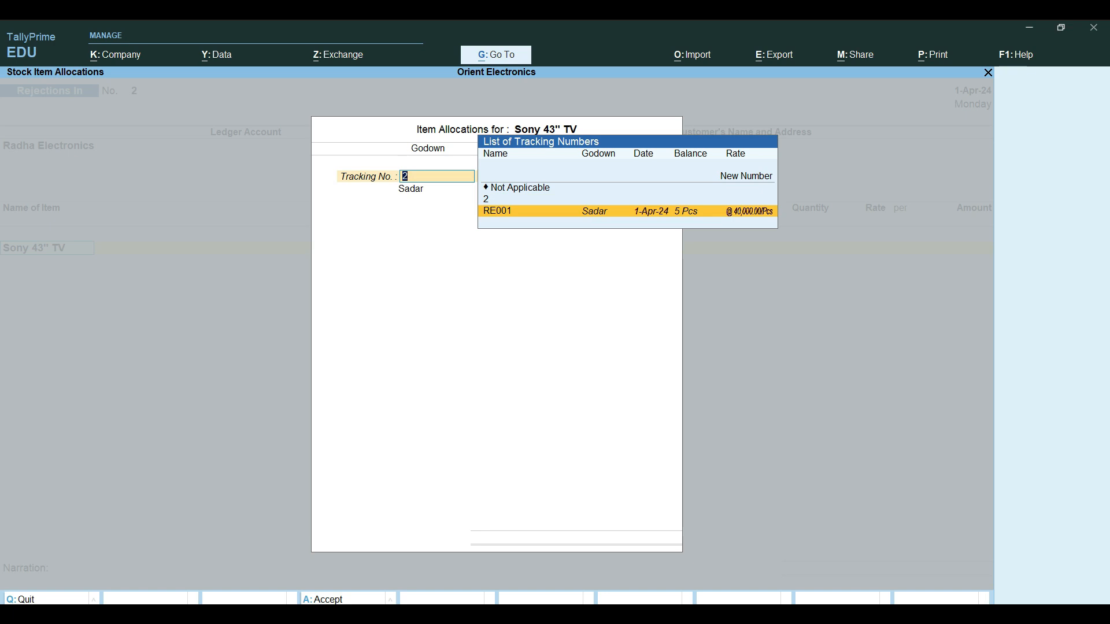
key("Return")
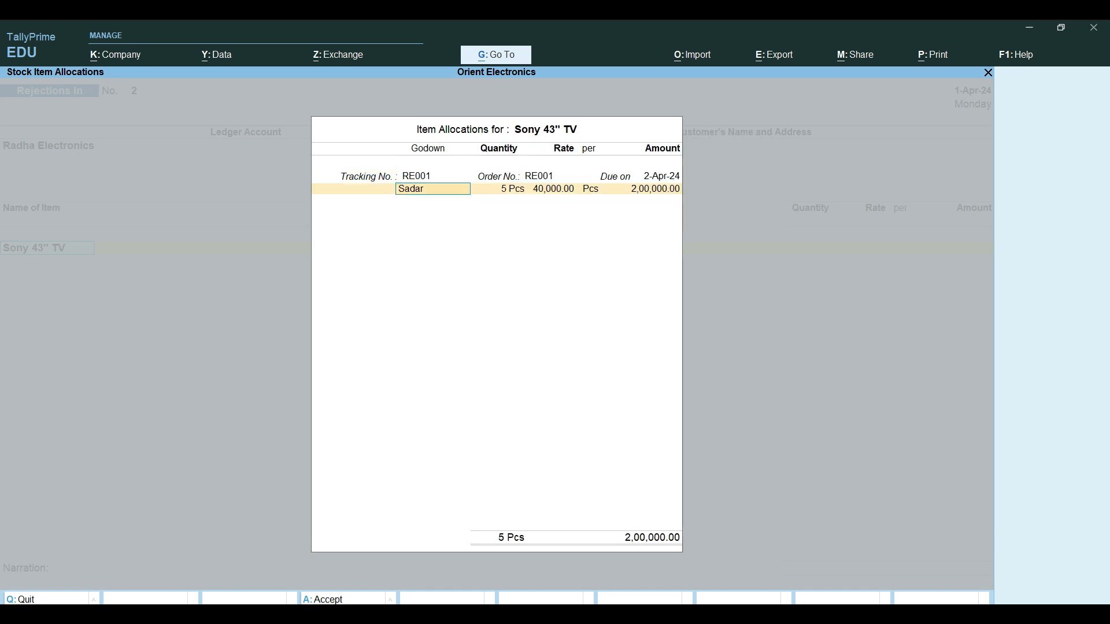
Set the returned quantity to 1 Pcs at the 40,000.00 rate in the Sadar godown, save the voucher and leave voucher entry.
key("Return")
type("1")
key("Return")
key("Return")
key("Return")
key("Return")
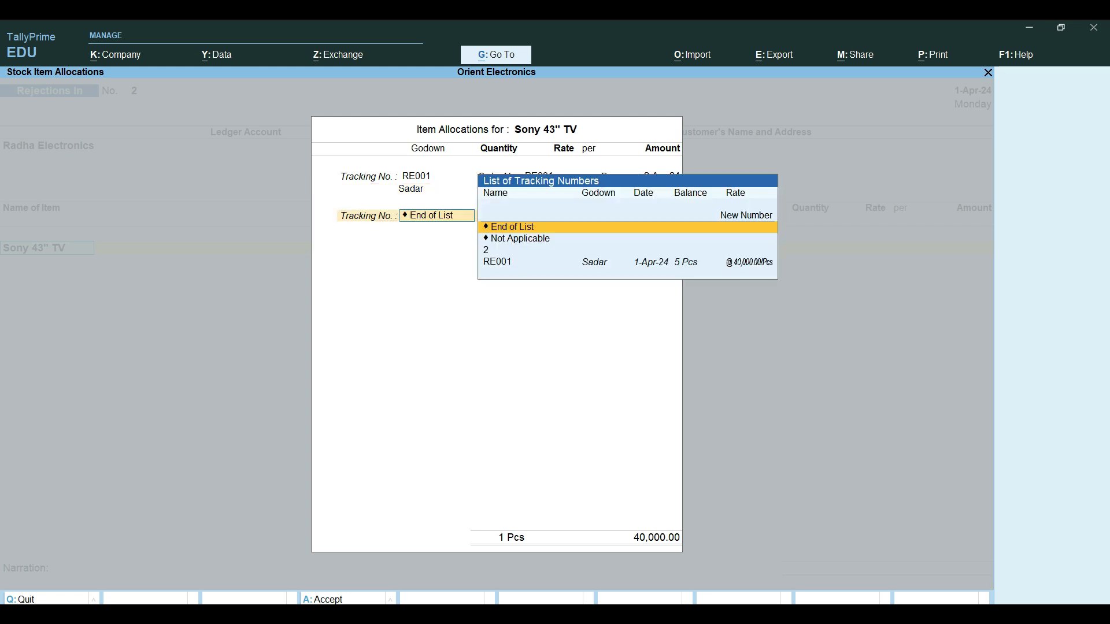
key("Return")
key("Return")
key("Return")
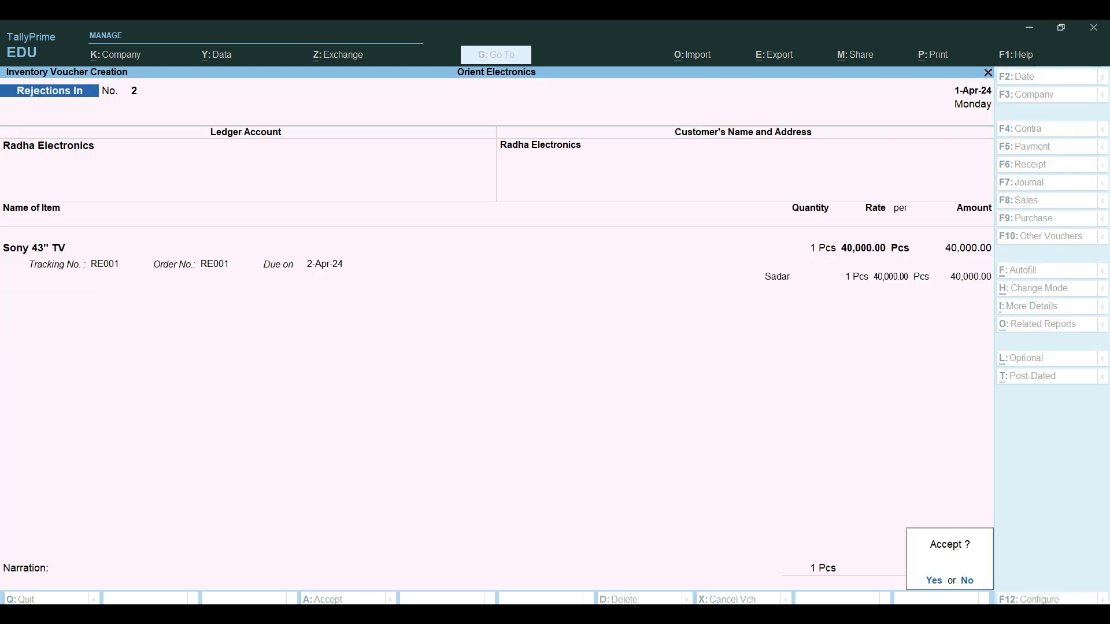
key("y")
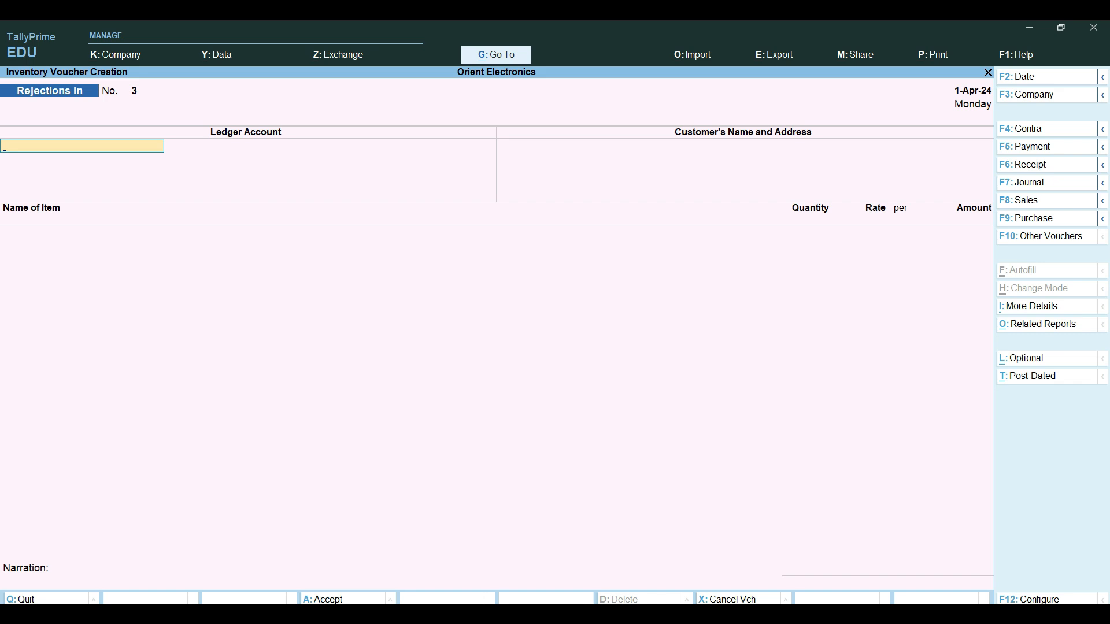
key("Escape")
key("y")
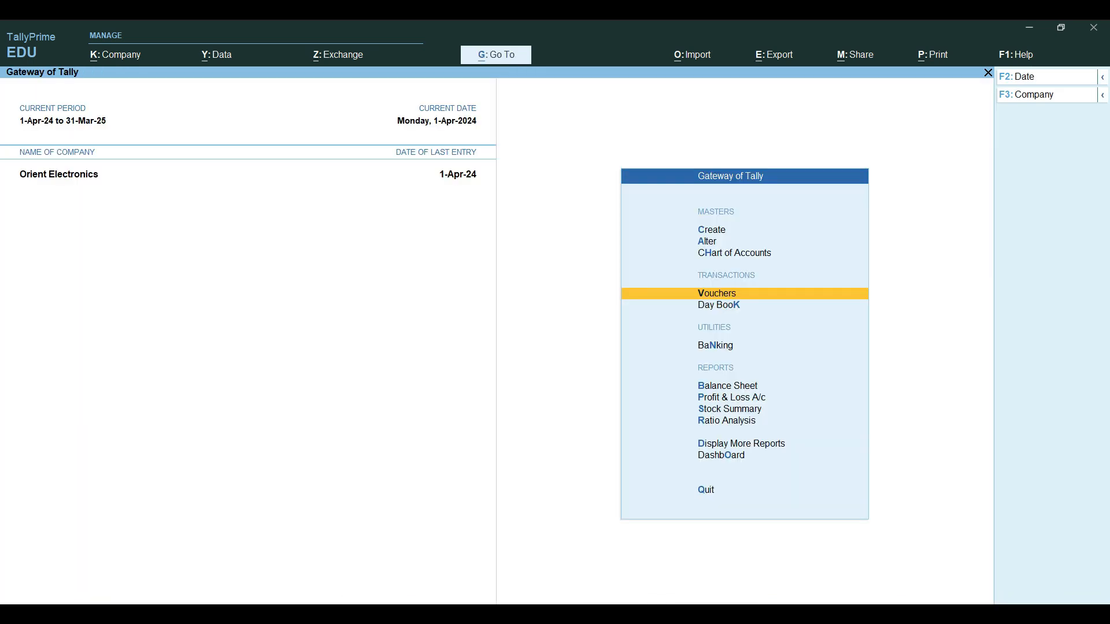
Examine the closing balance of the TV group and its Sony 43" TV item in the Stock Summary and close the report.
key("Down")
key("Down")
key("Down")
key("Down")
key("Down")
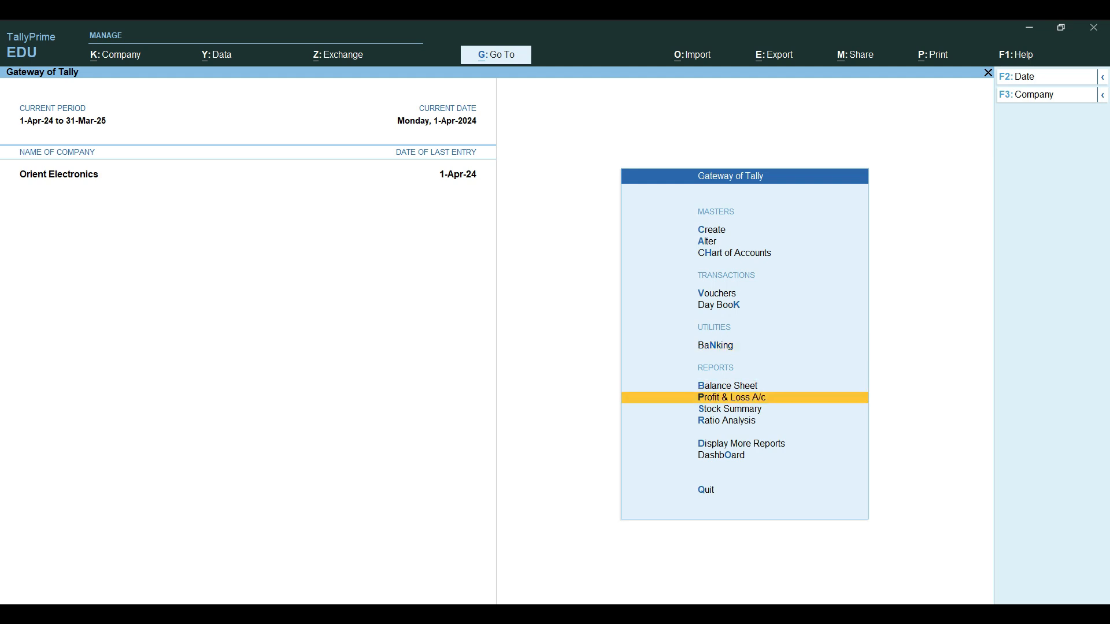
key("Return")
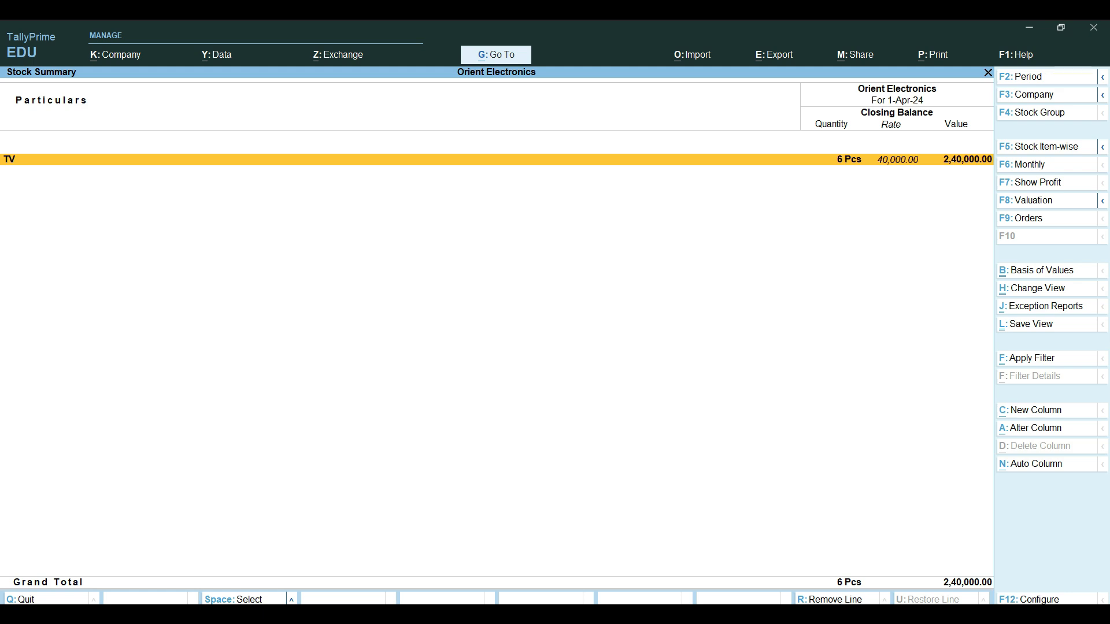
key("Return")
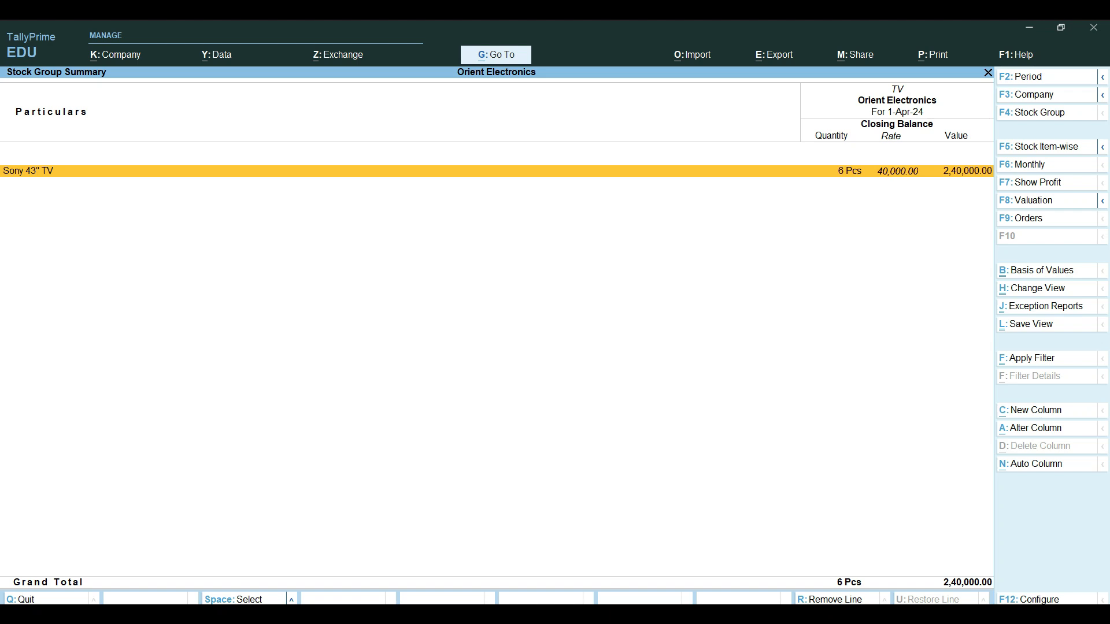
key("Escape")
key("Escape")
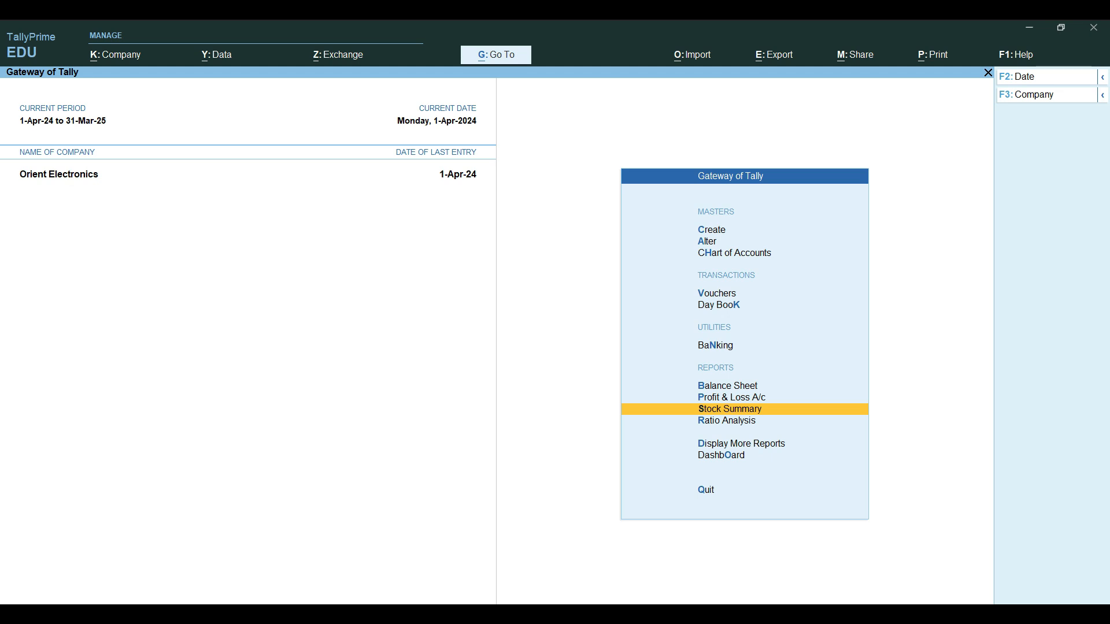
Open the Inventory Books among the additional reports to reach the inventory registers.
key("Down")
key("Down")
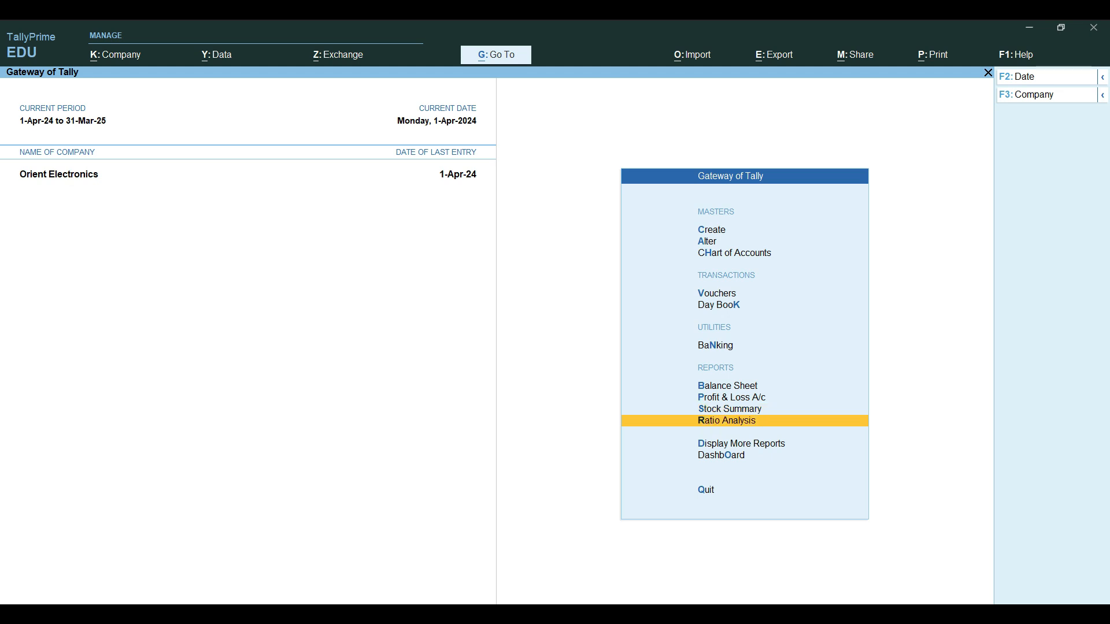
key("Return")
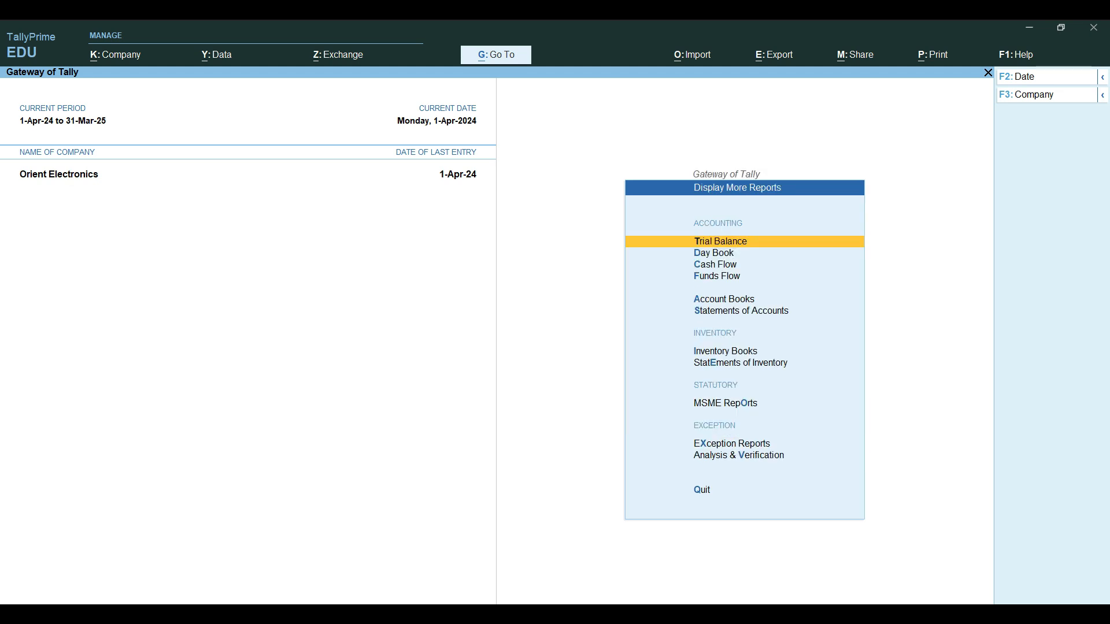
key("Down")
key("Down")
key("Down")
key("Down")
key("Down")
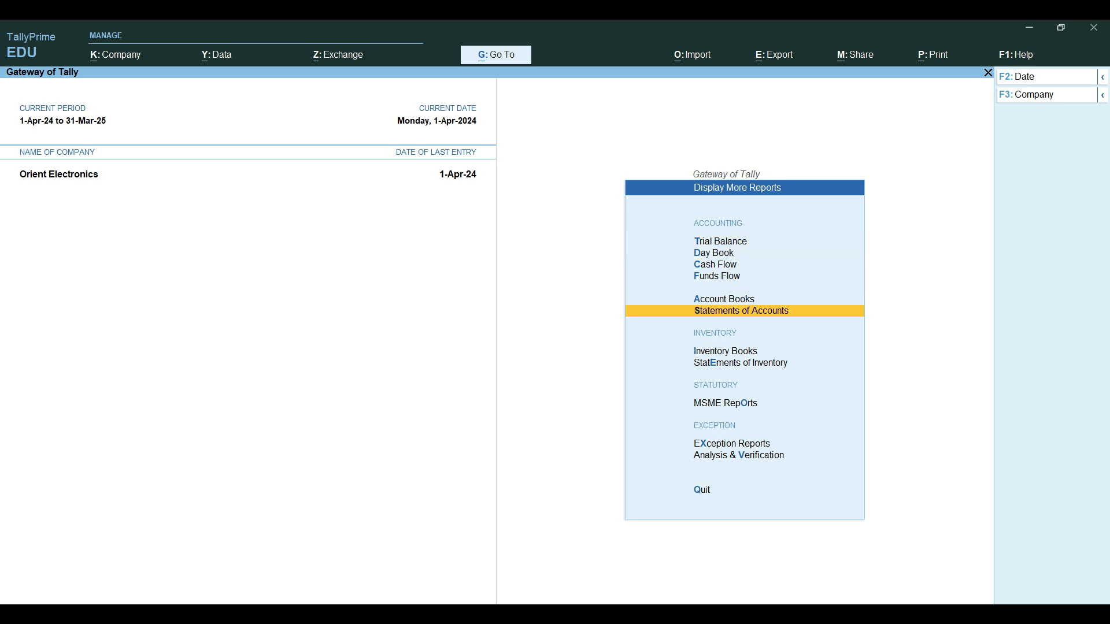
key("Down")
key("Return")
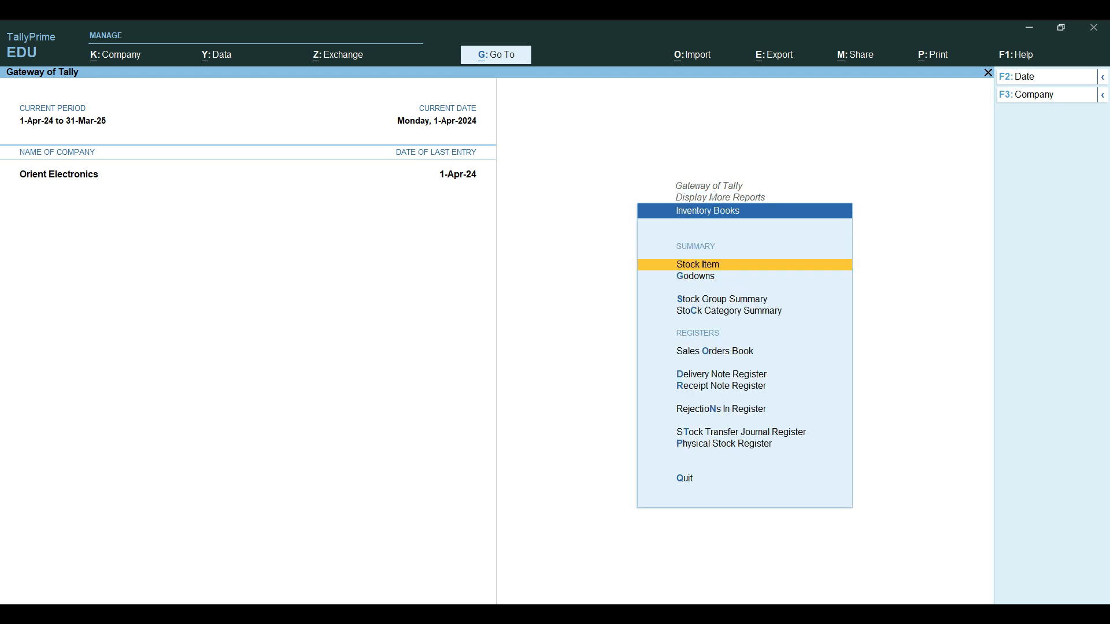
Examine the April voucher list in the Rejections In Register and leave the Inventory Books.
key("Down")
key("Down")
key("Down")
key("Down")
key("Down")
key("Down")
key("Down")
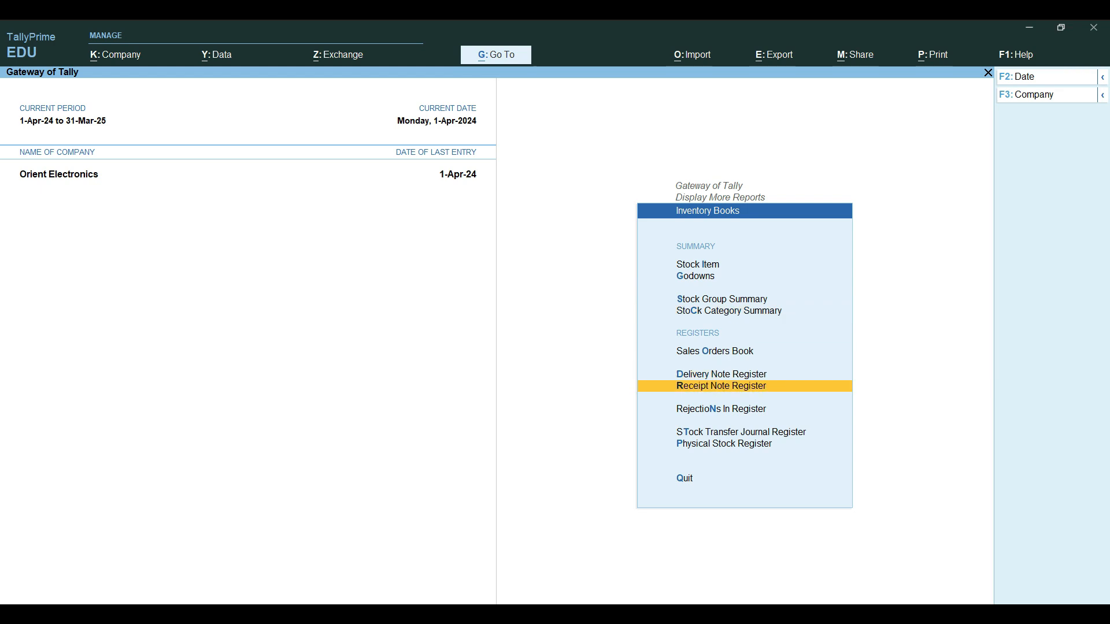
key("Return")
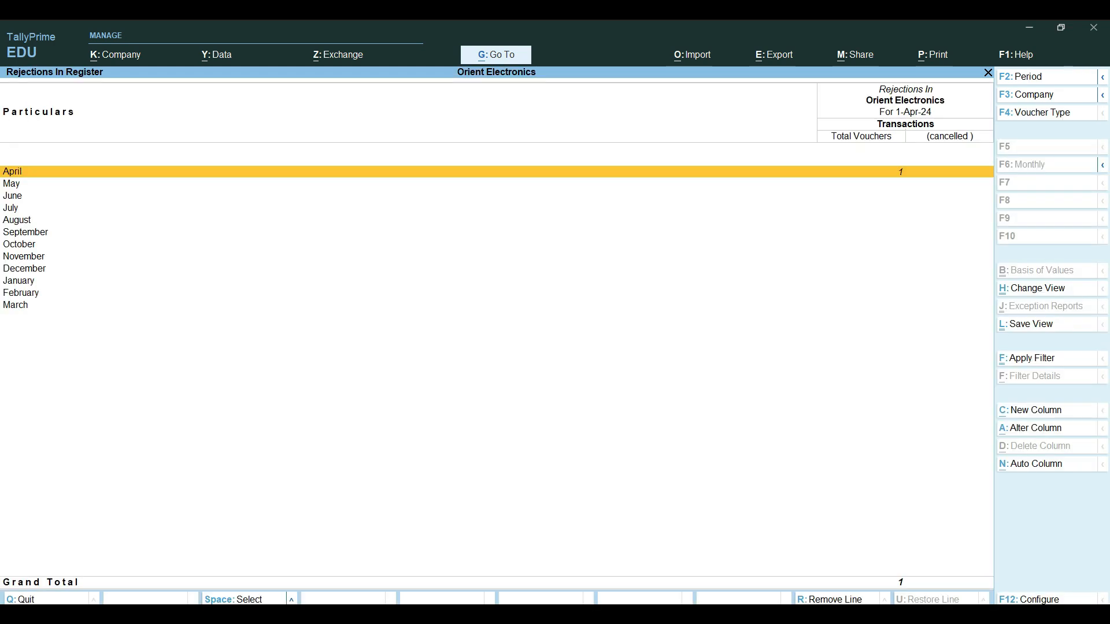
key("Return")
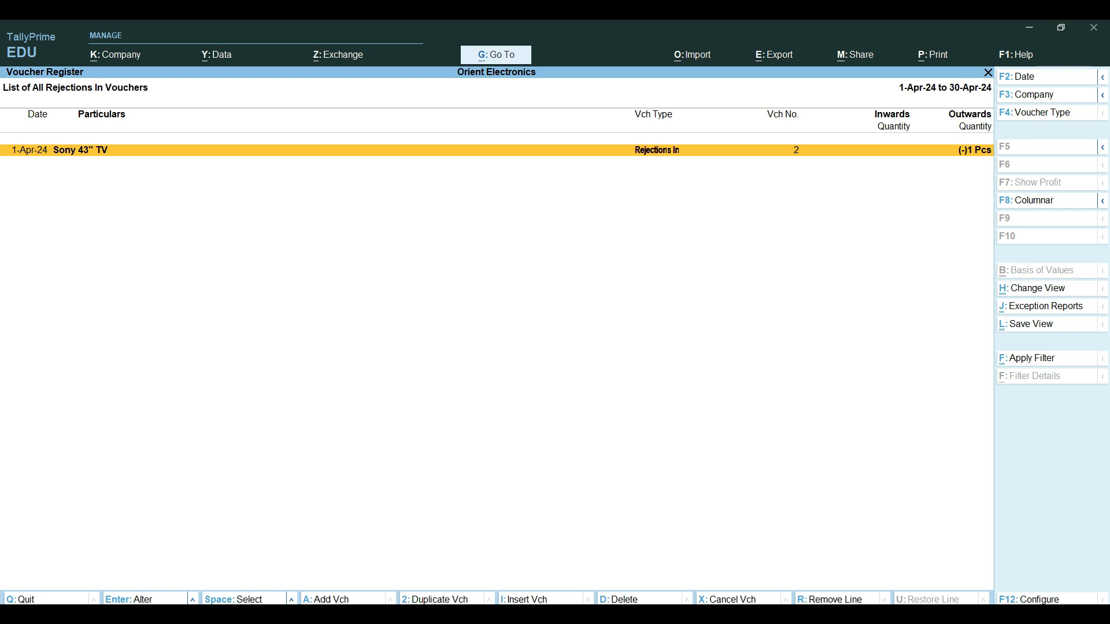
key("Escape")
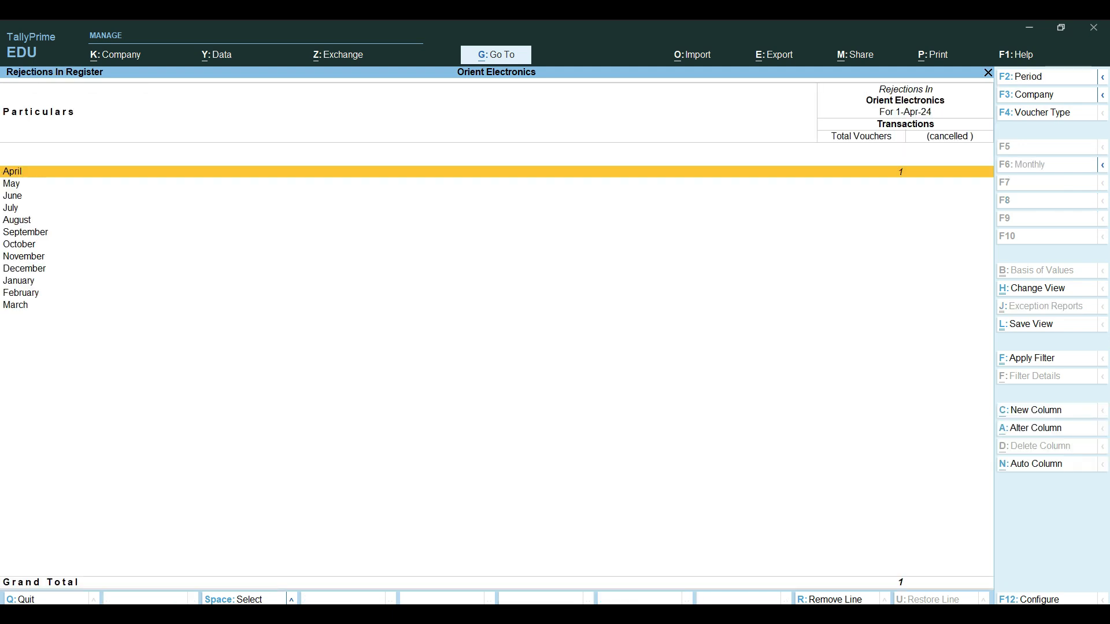
key("Escape")
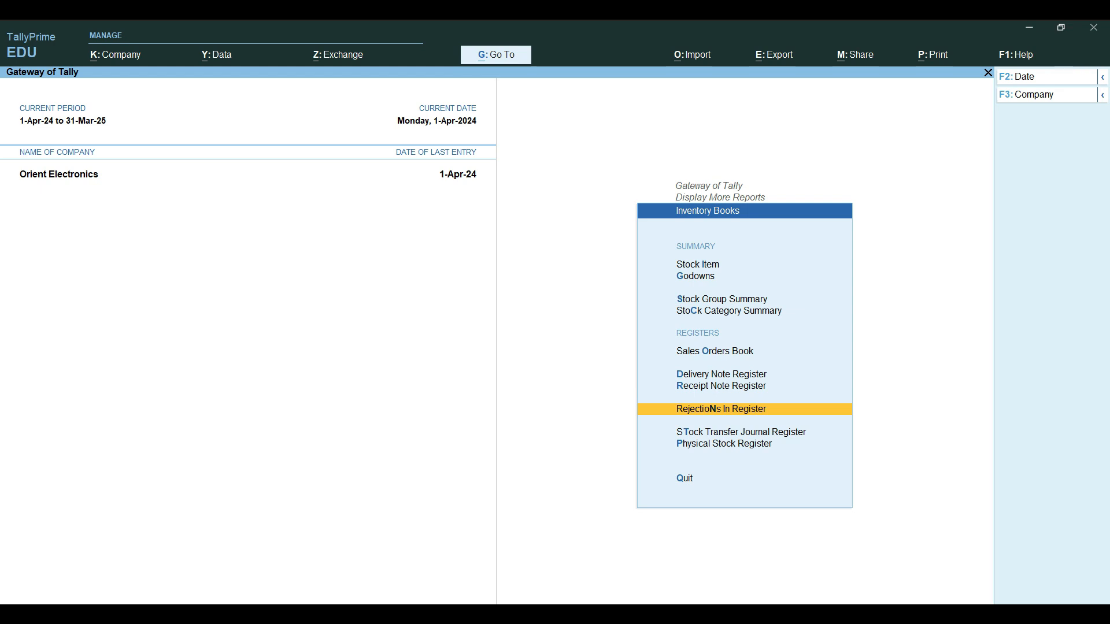
key("Escape")
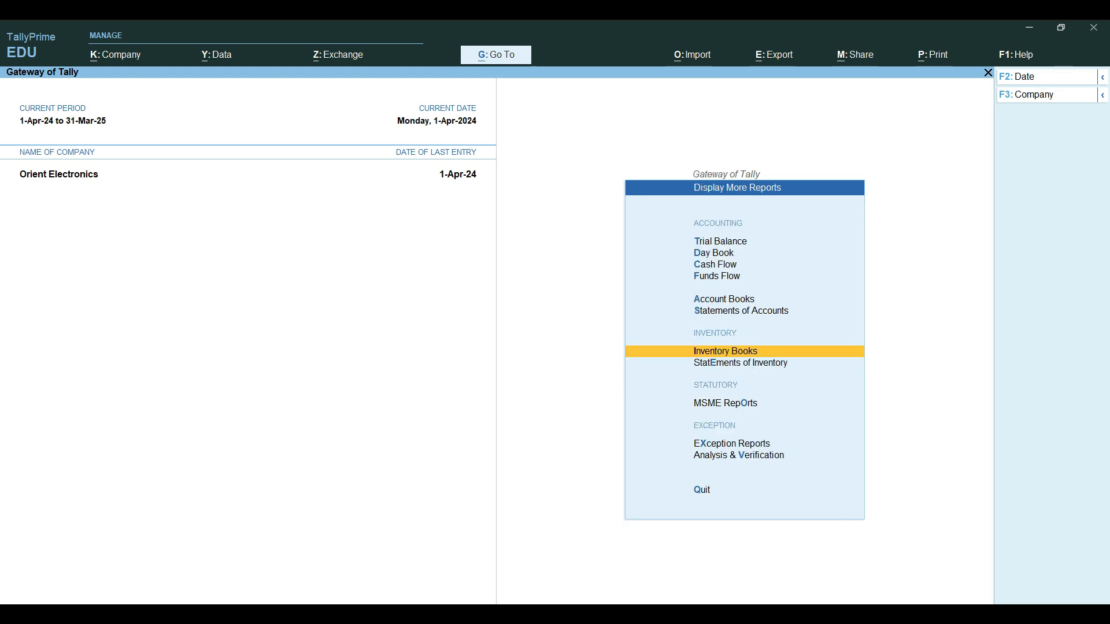
Leave the additional reports and start a new Sales voucher in voucher entry.
key("Escape")
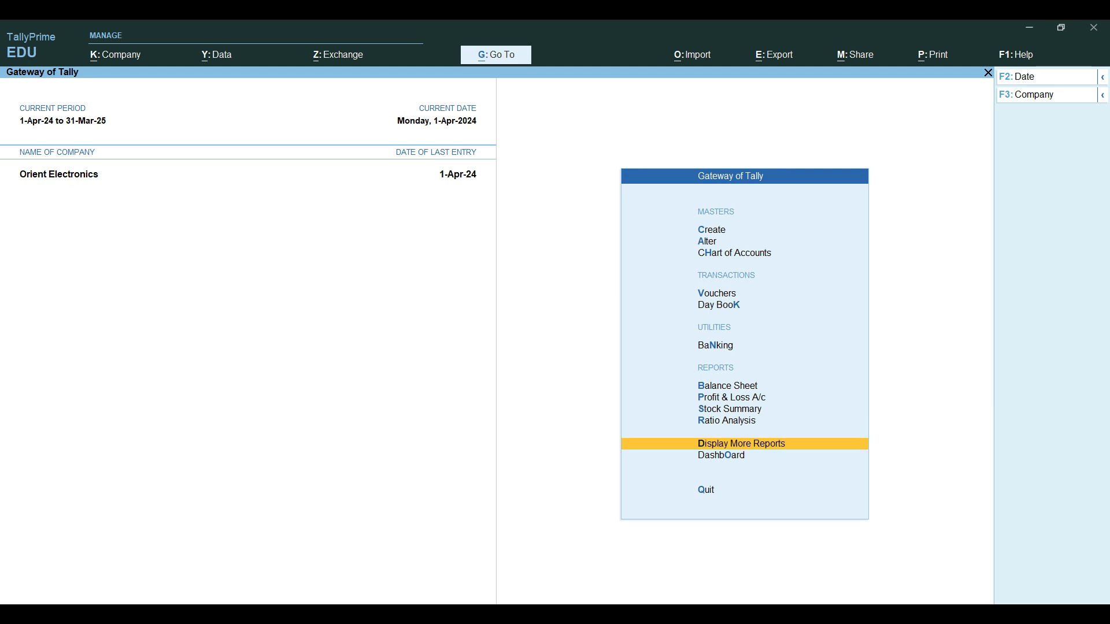
key("Up")
key("Up")
key("Up")
key("Up")
key("Up")
key("Up")
key("Up")
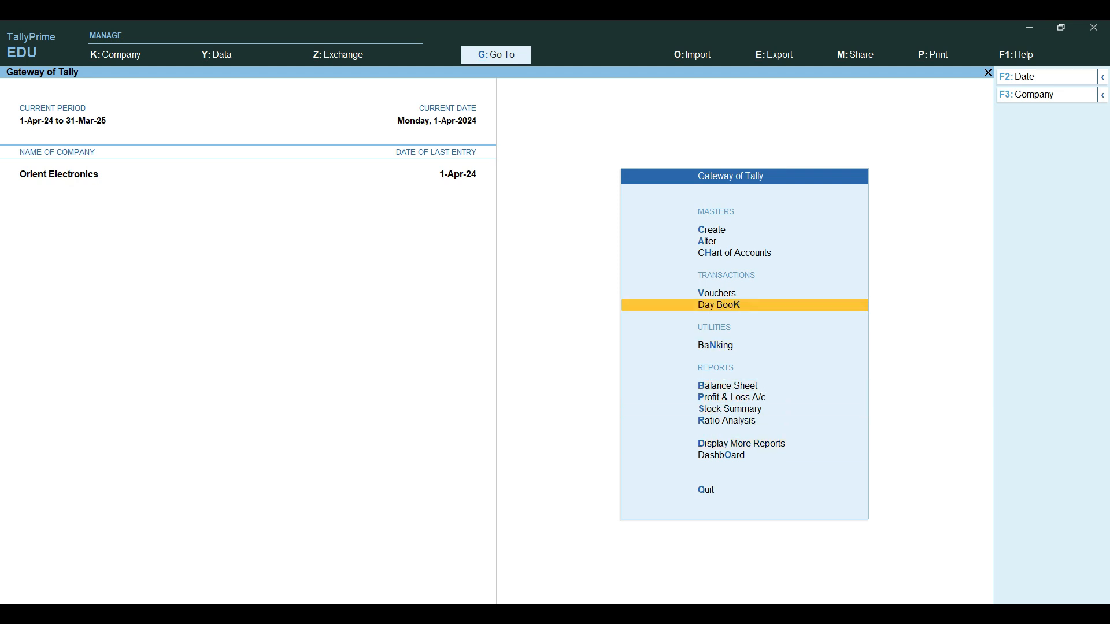
key("Return")
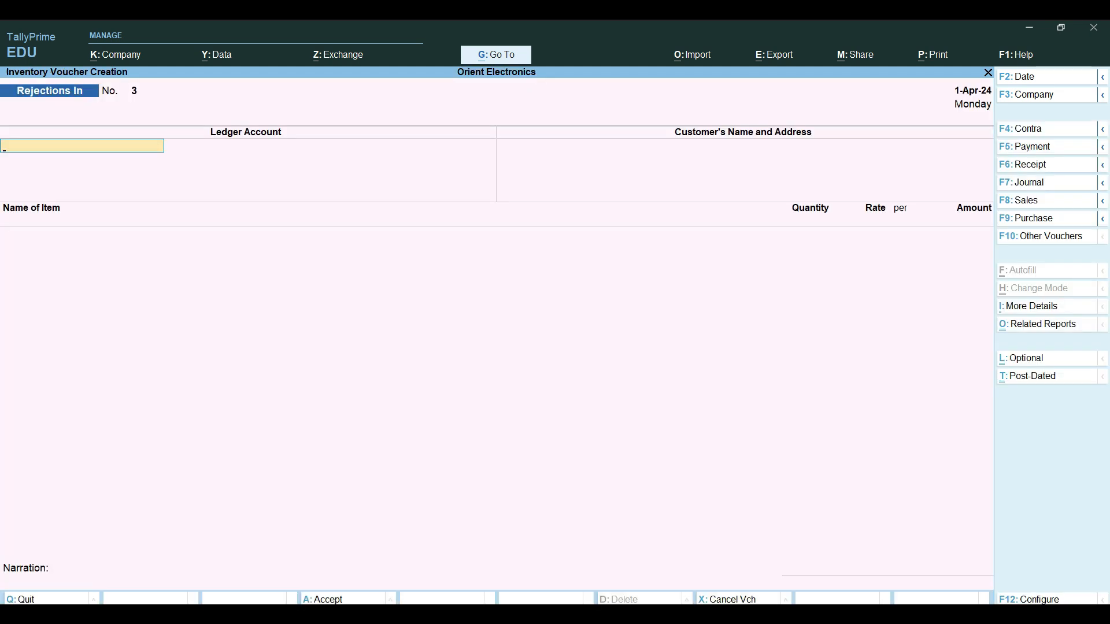
key("F10")
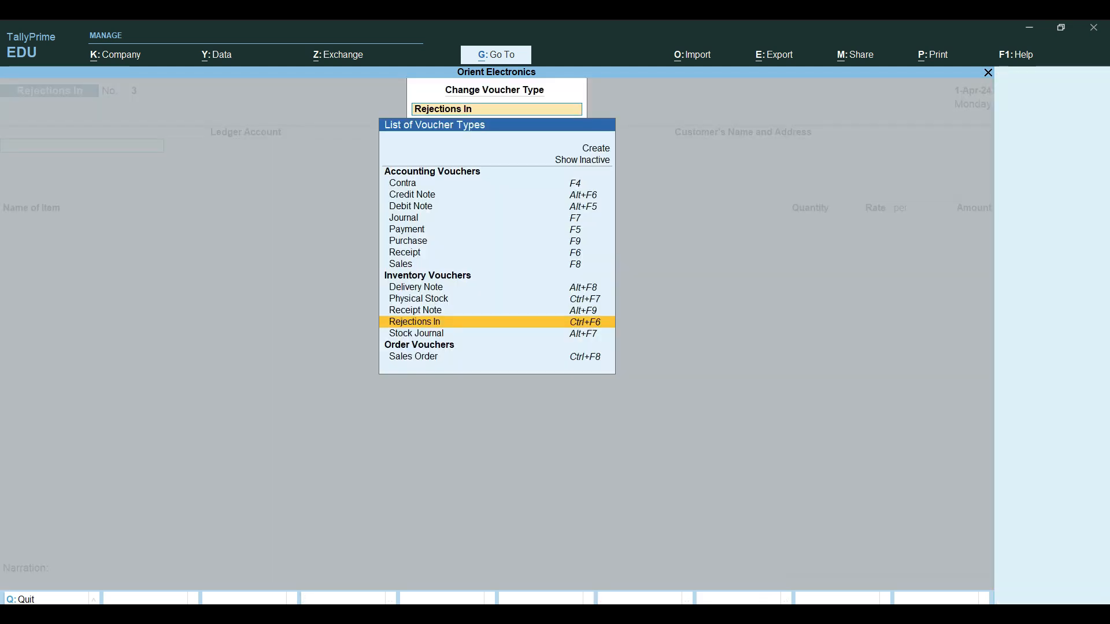
key("F8")
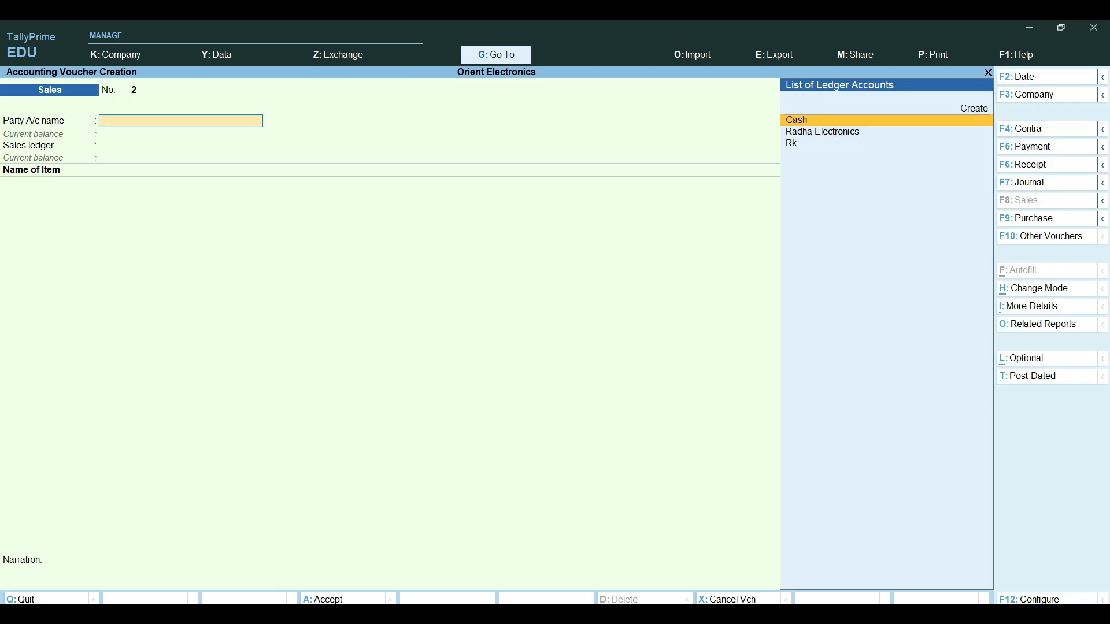
Select Radha Electronics as the party and link its existing delivery note dated 1-Apr-24.
key("Down")
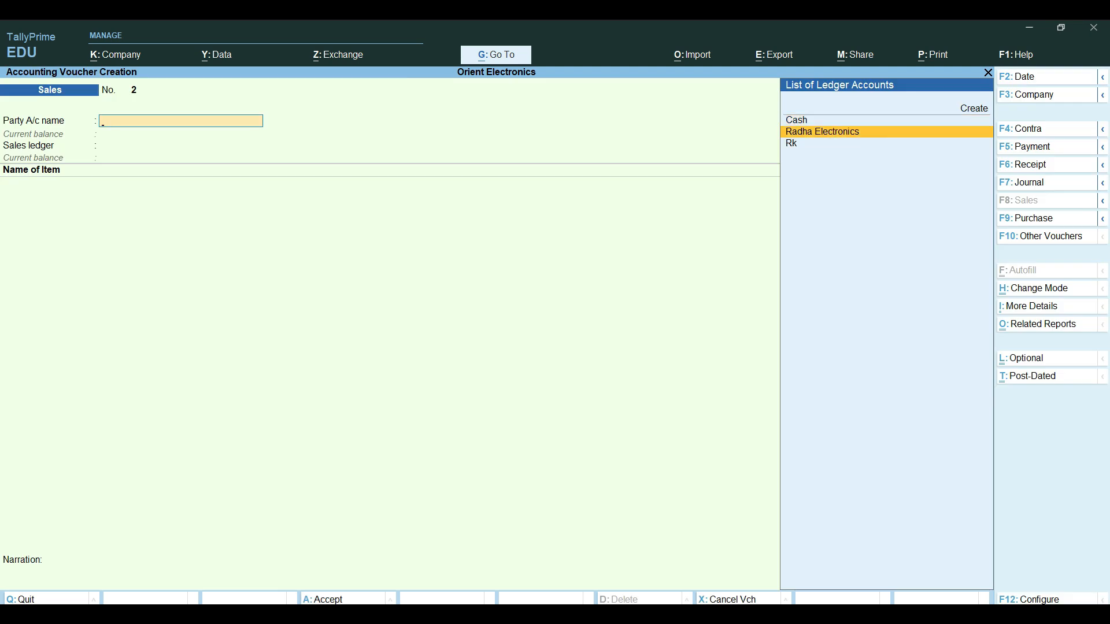
key("Return")
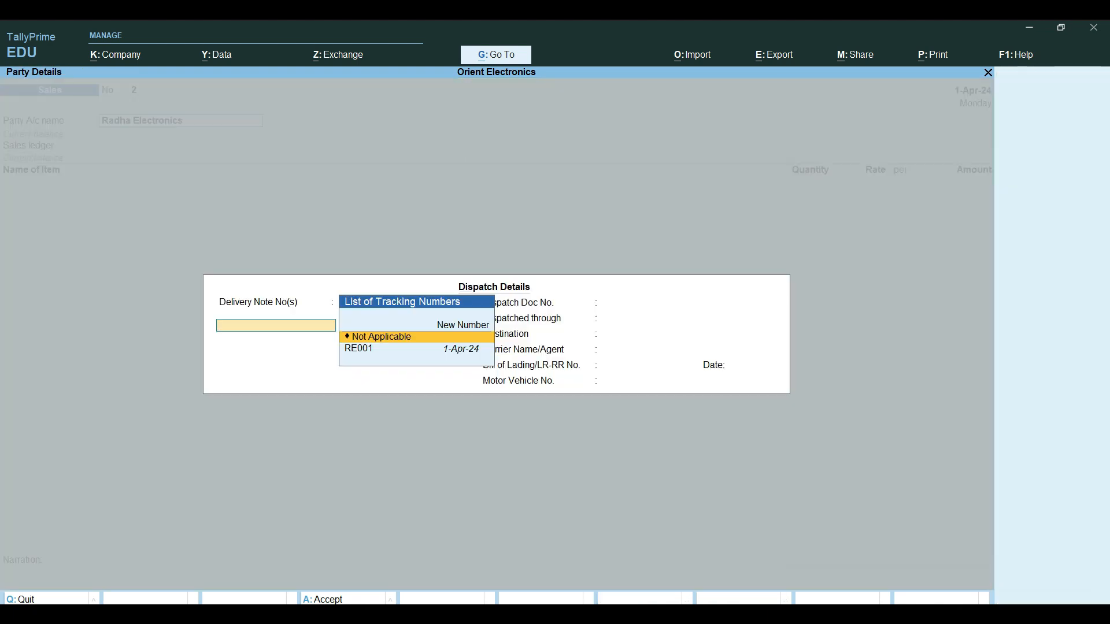
key("Down")
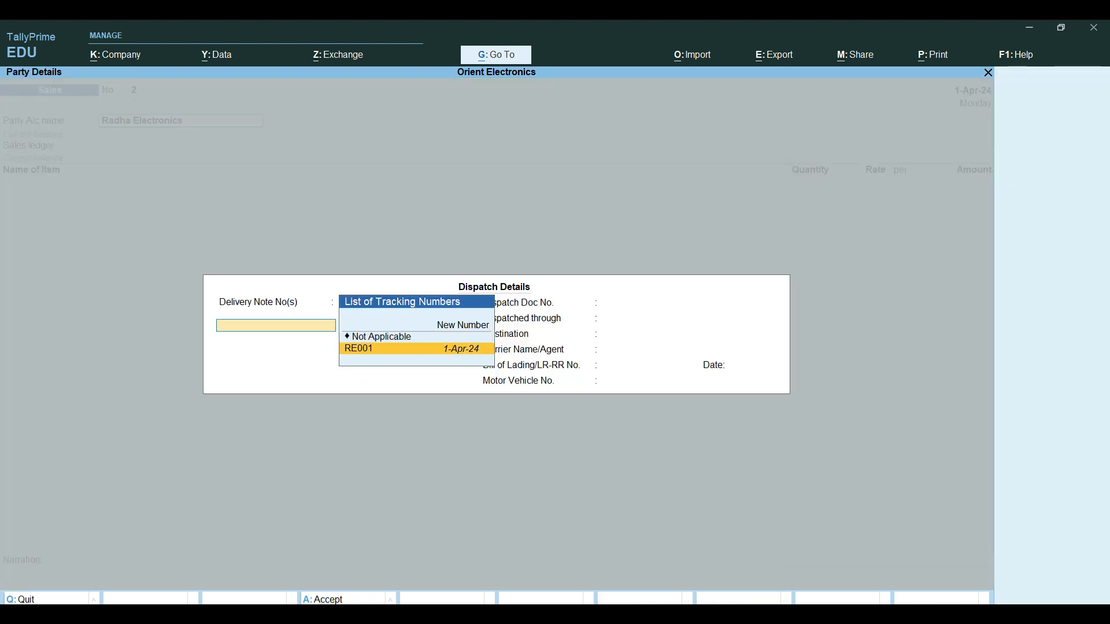
key("Return")
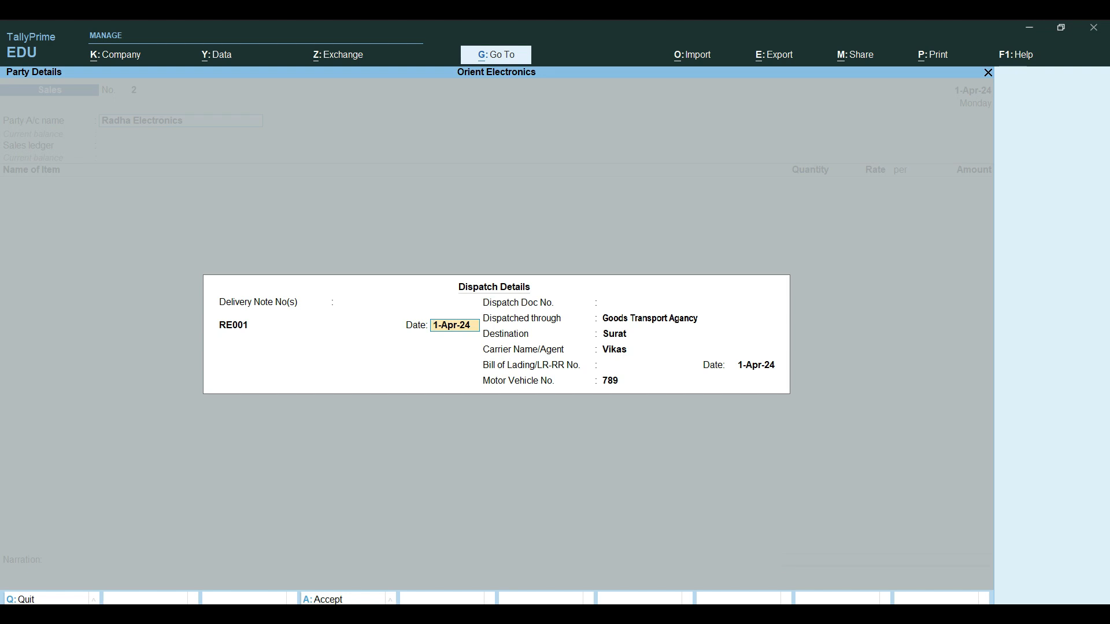
key("Return")
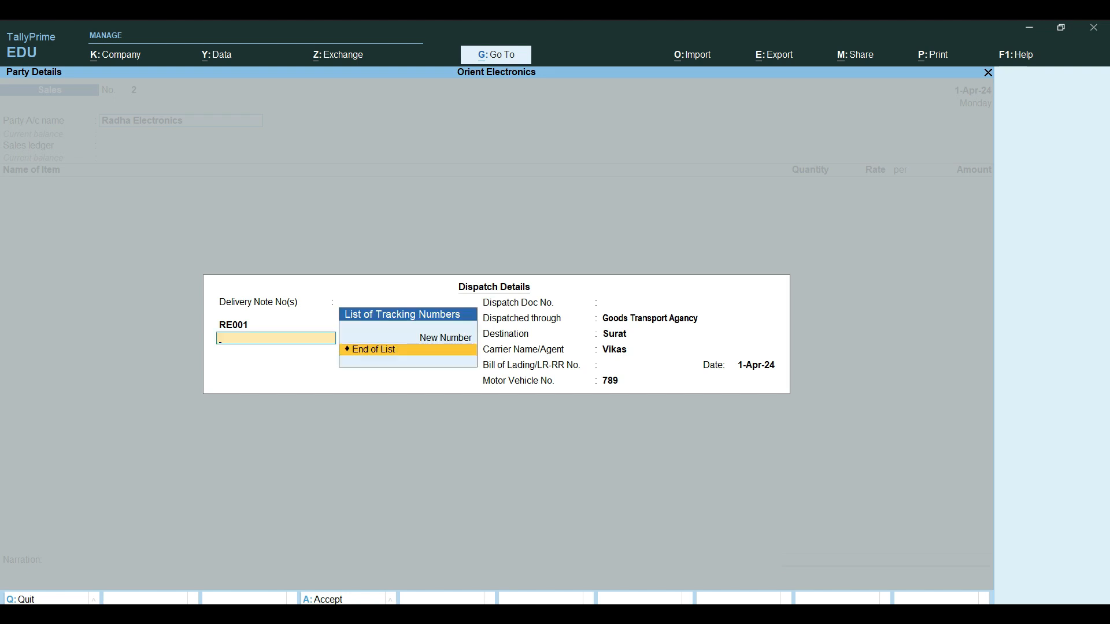
Accept the prefilled dispatch and party details and keep Sales as the sales ledger.
key("Return")
key("Return")
key("Return")
key("Return")
key("Return")
key("Return")
key("Return")
key("Return")
key("Return")
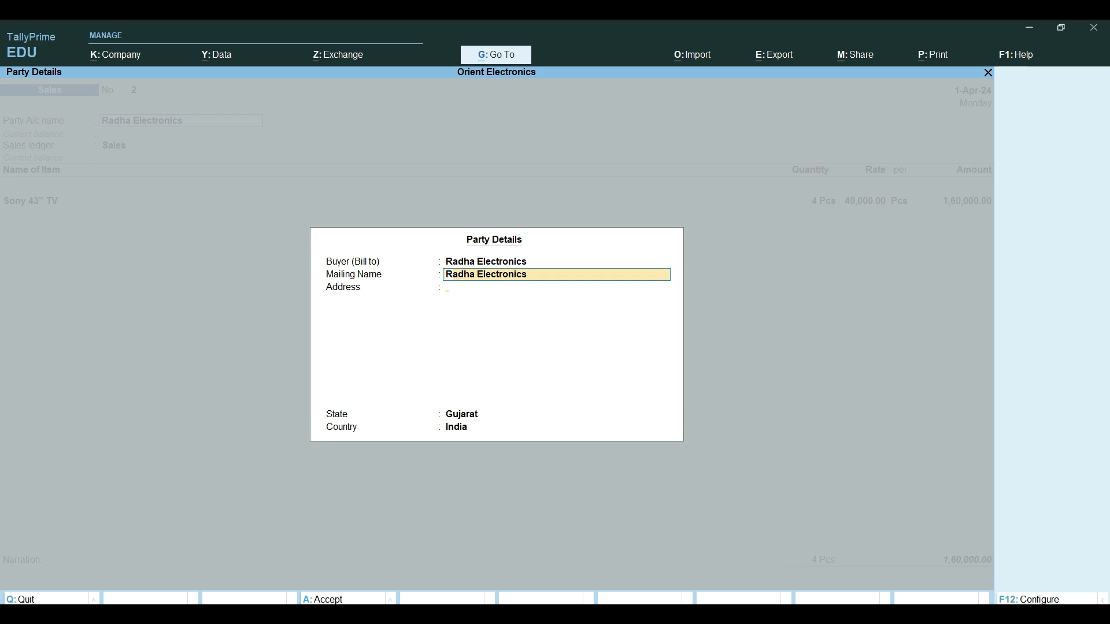
key("Return")
key("Return")
key("Return")
key("Return")
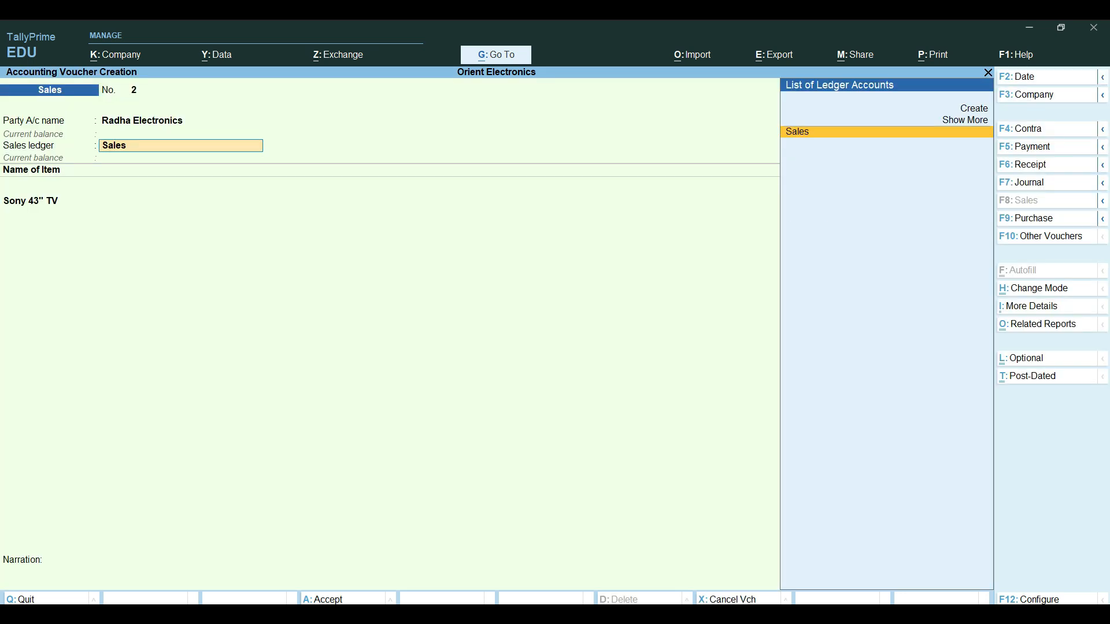
key("Return")
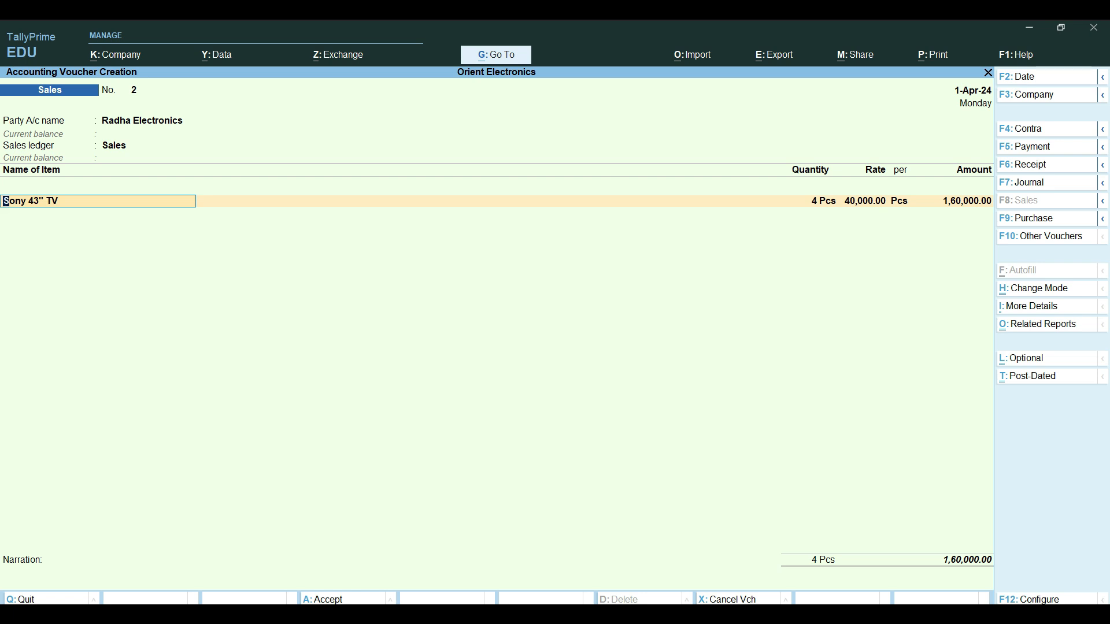
Allocate 4 Pcs of Sony 43" TV at 40,000.00 from the Sadar godown against the delivery note's tracking number.
key("Return")
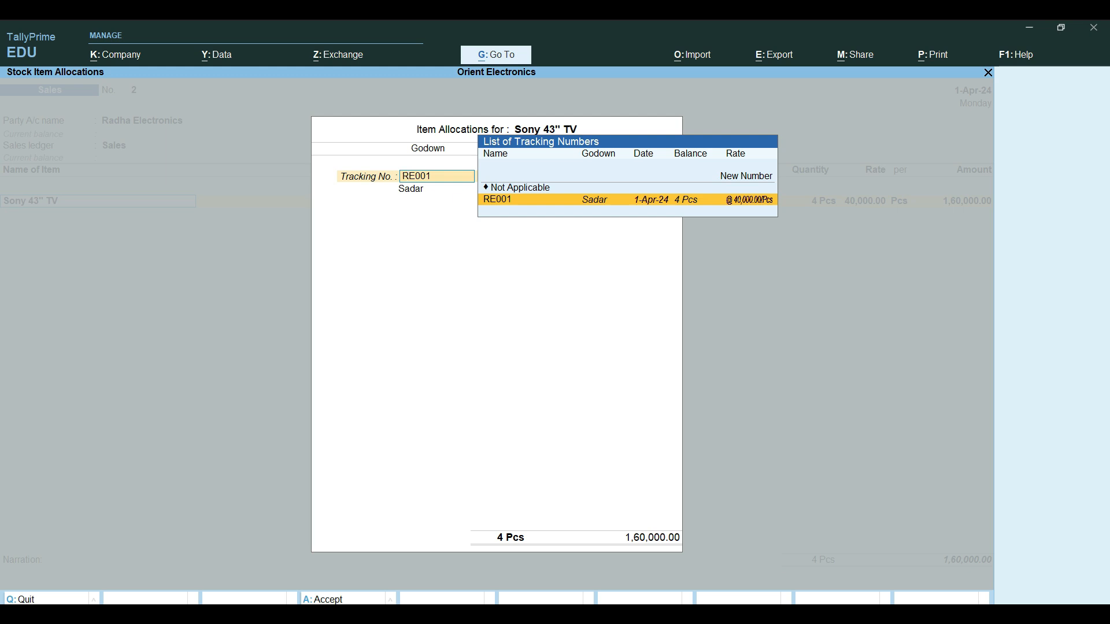
key("Return")
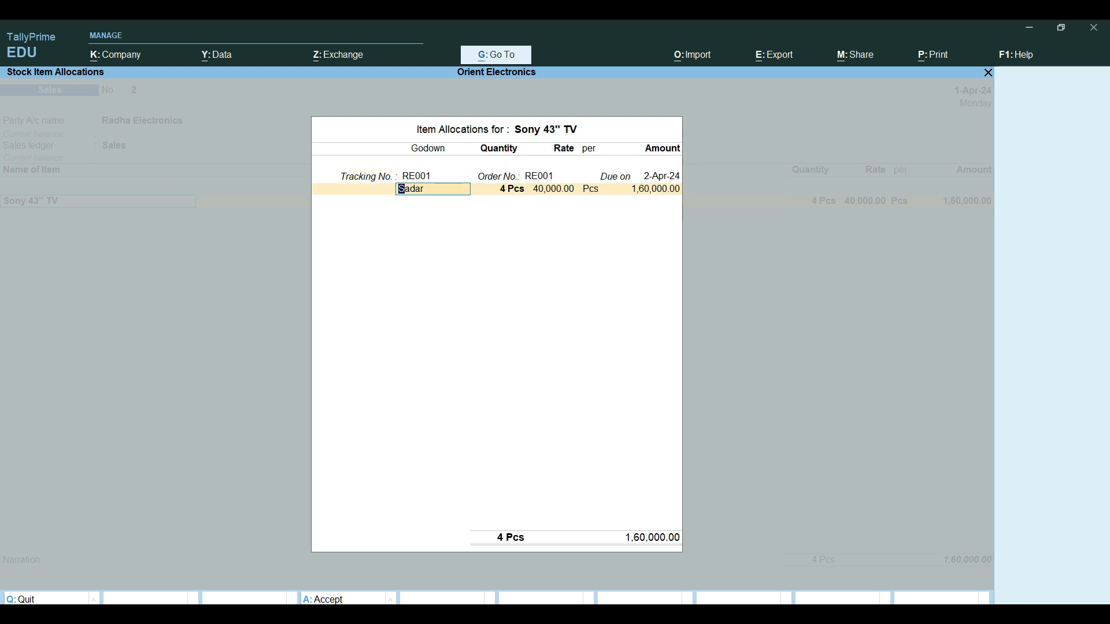
key("Return")
key("Return")
key("Return")
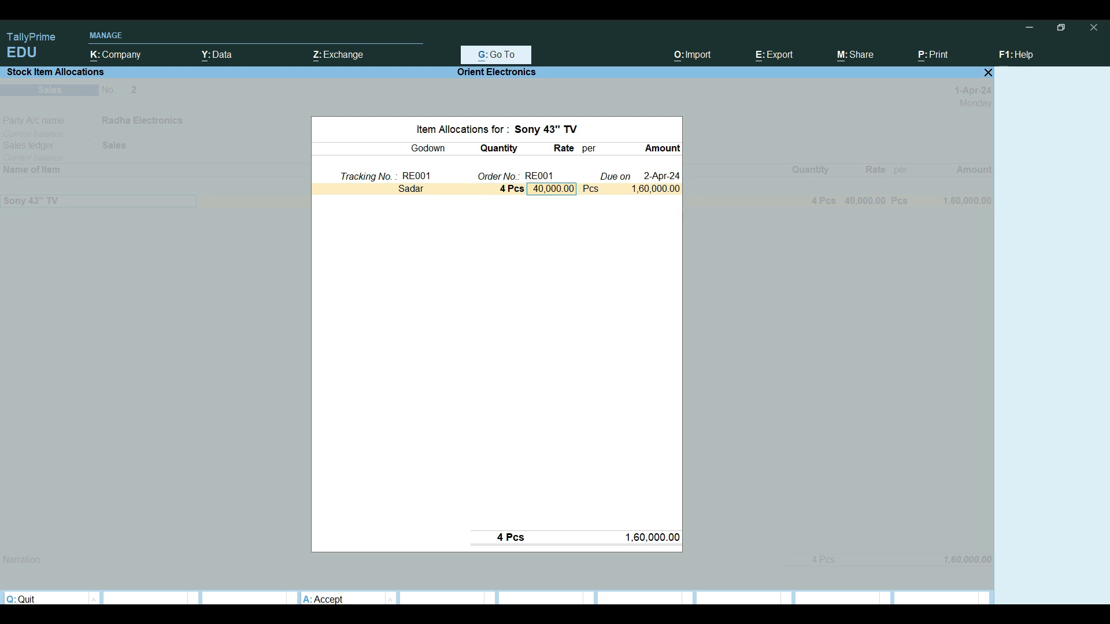
key("Return")
key("Return")
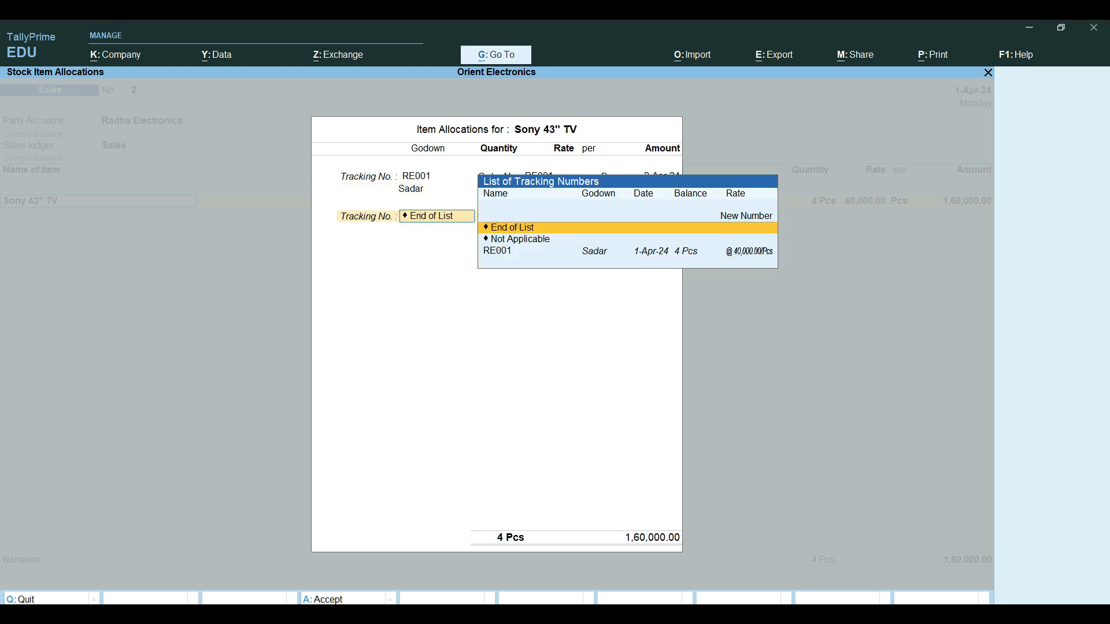
key("Return")
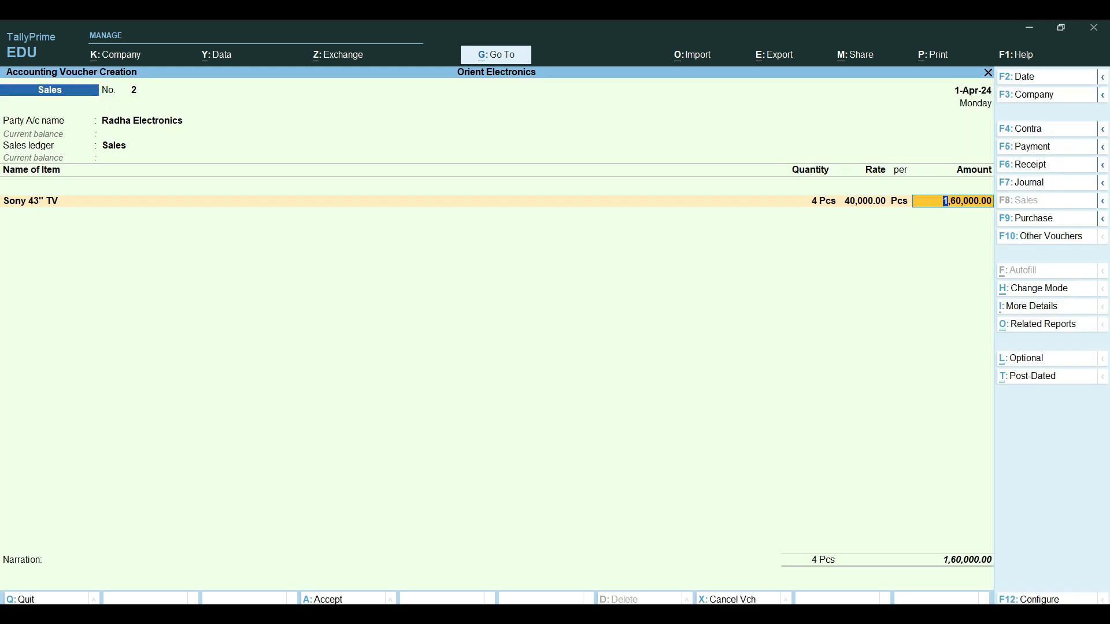
key("Return")
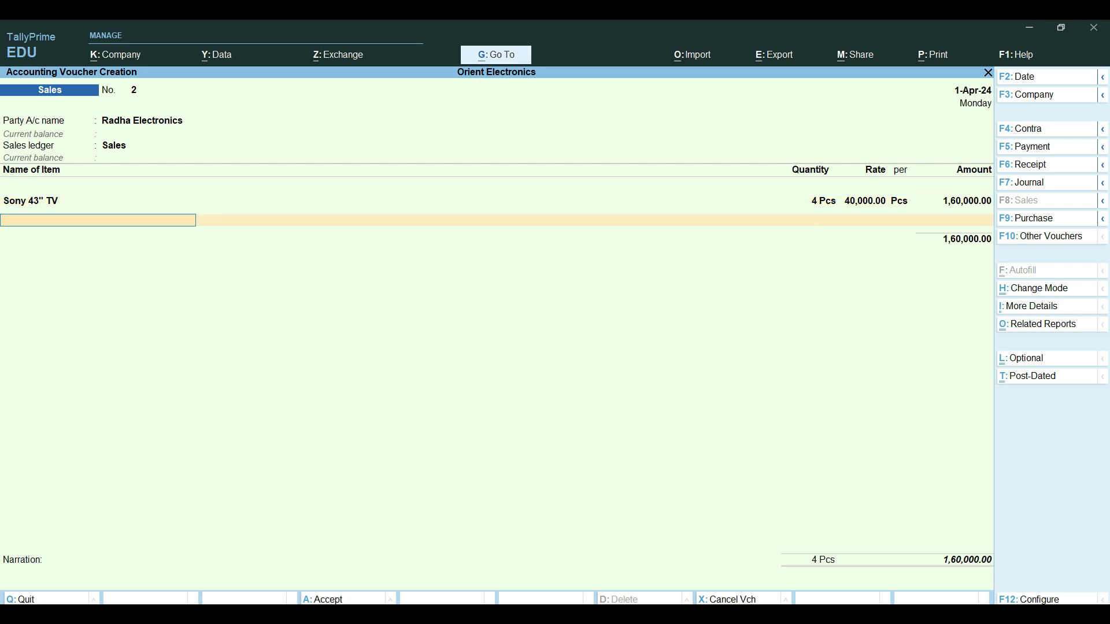
End the item list and record the full bill amount for Radha Electronics as New Ref 2001 without a due date.
key("Return")
key("Return")
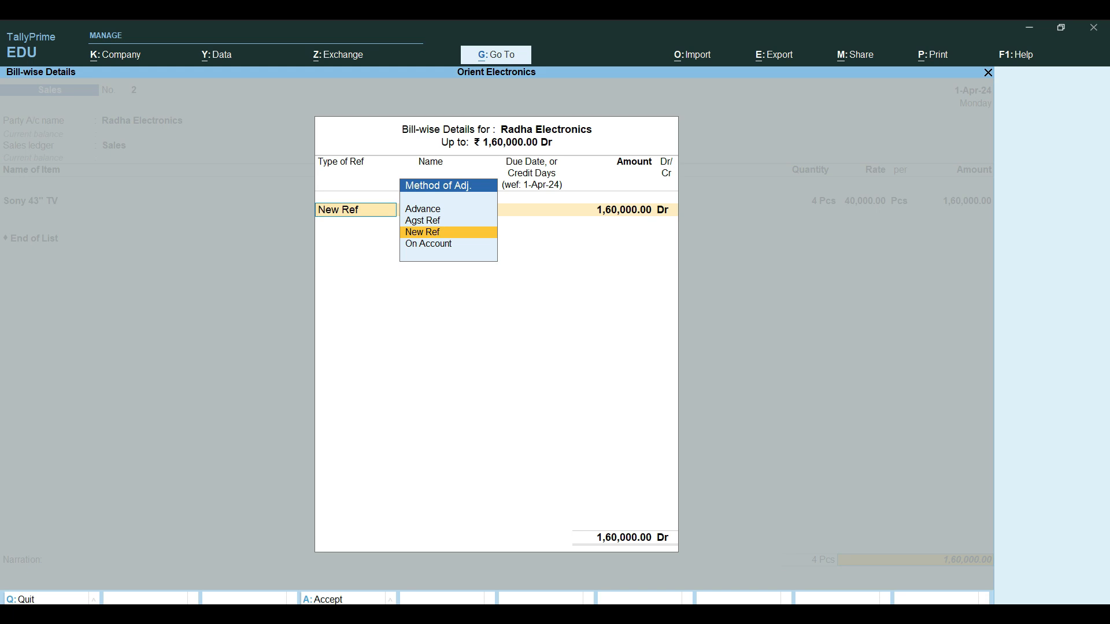
key("Return")
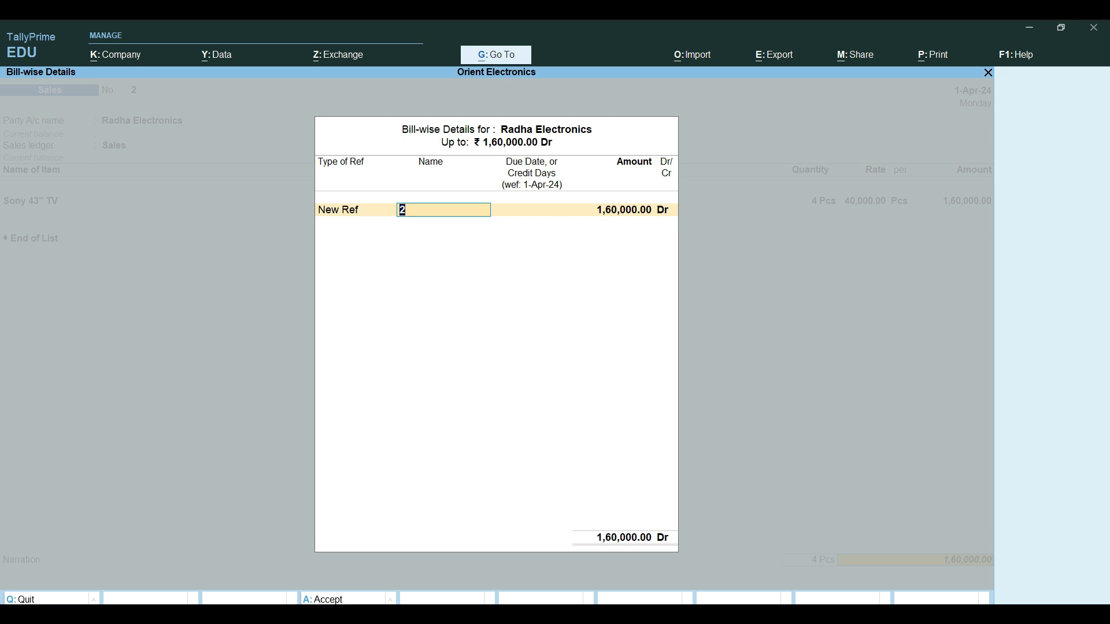
type("001")
key("Return")
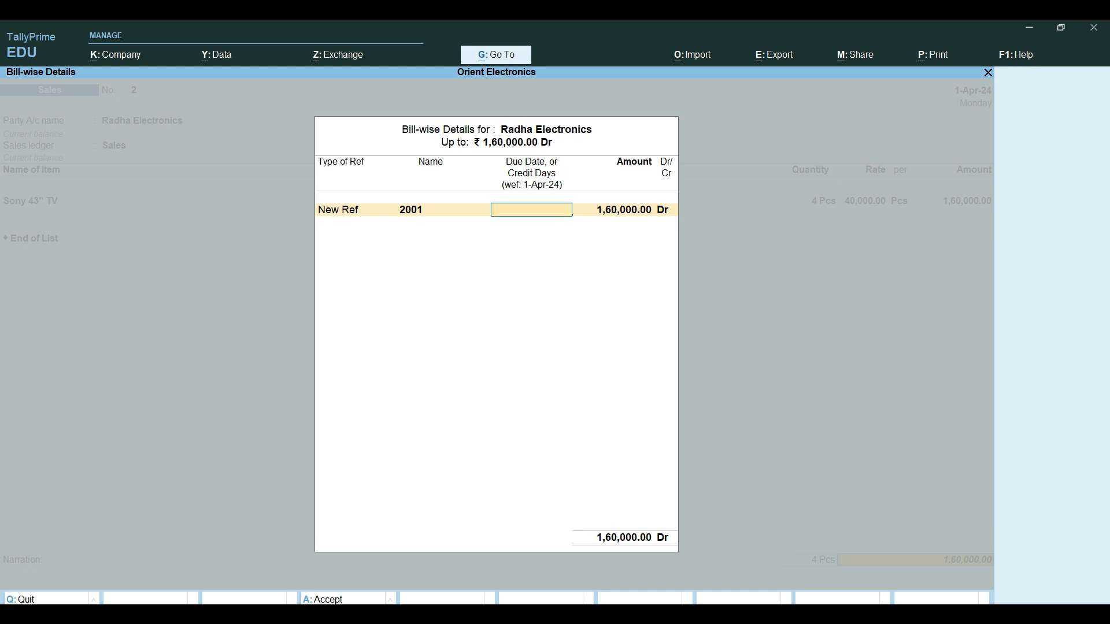
key("Return")
key("Return")
key("Return")
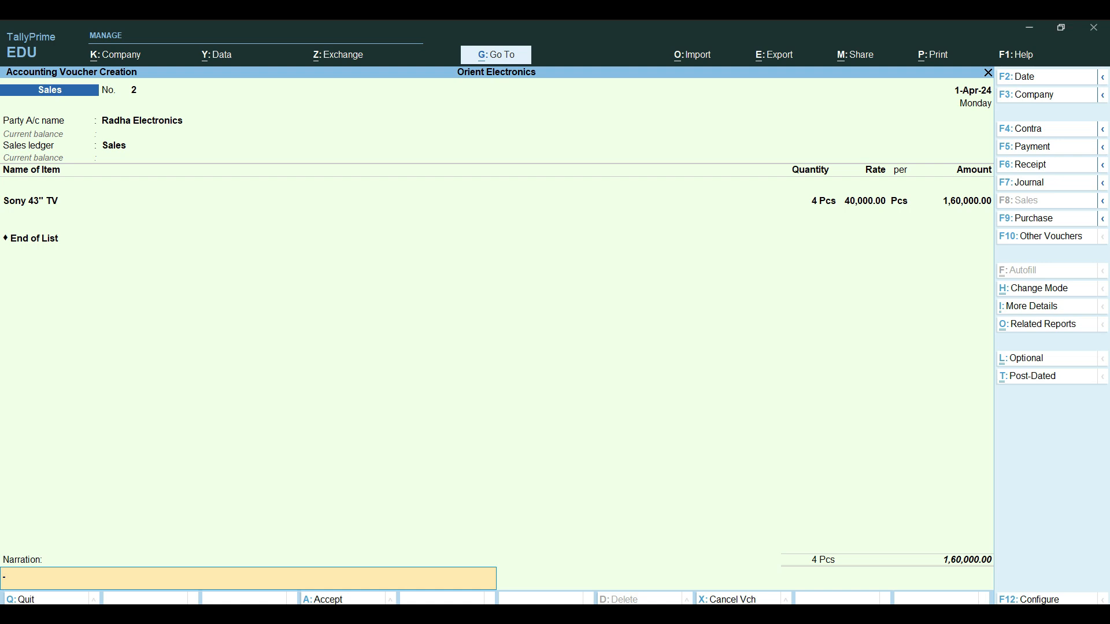
Save the sales voucher without a narration and leave voucher entry.
key("Return")
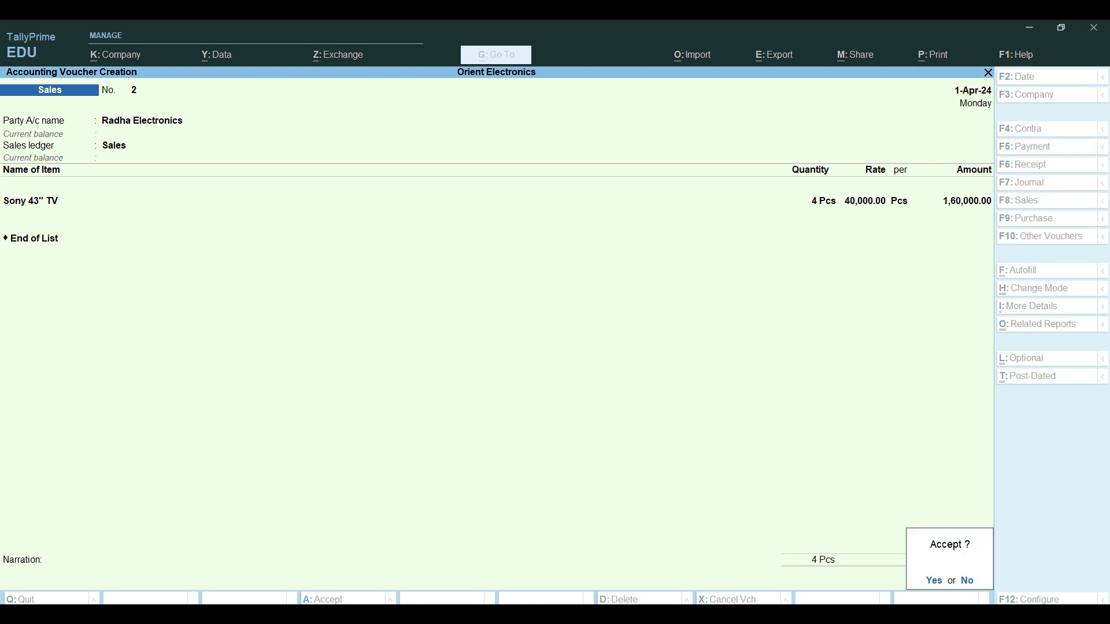
key("y")
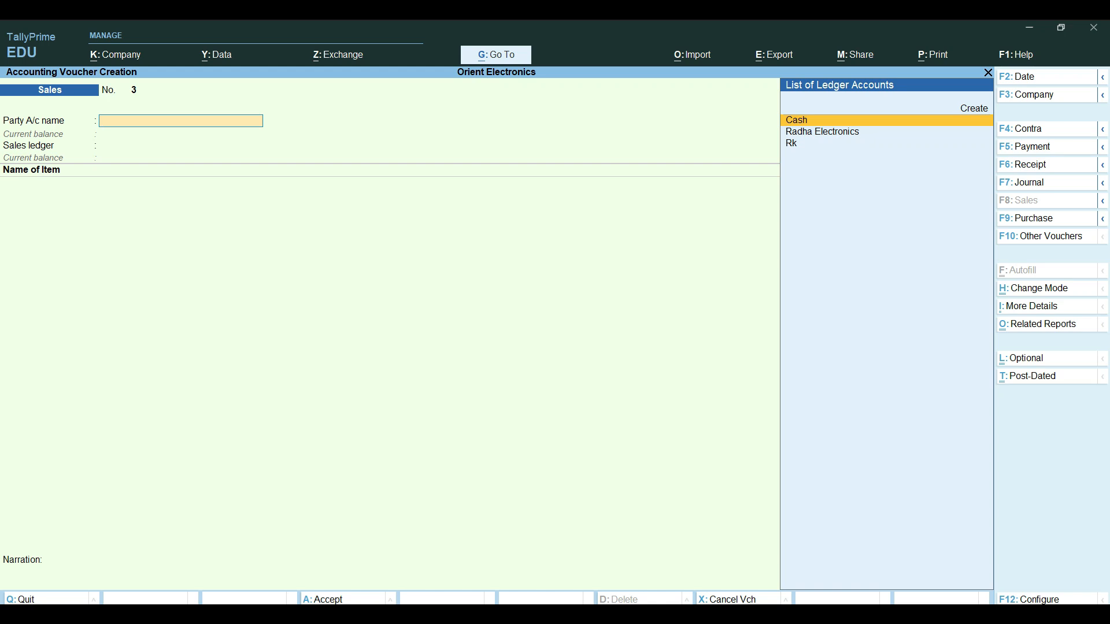
key("Escape")
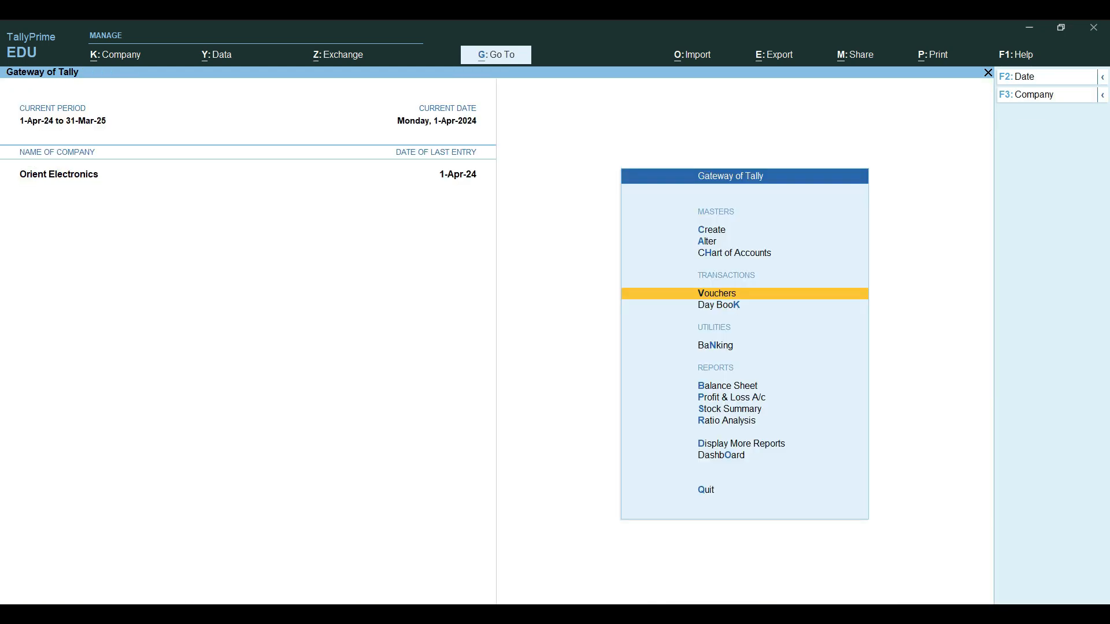
Open the Profit & Loss A/c report for Orient Electronics.
key("Down")
key("Down")
key("Down")
key("Down")
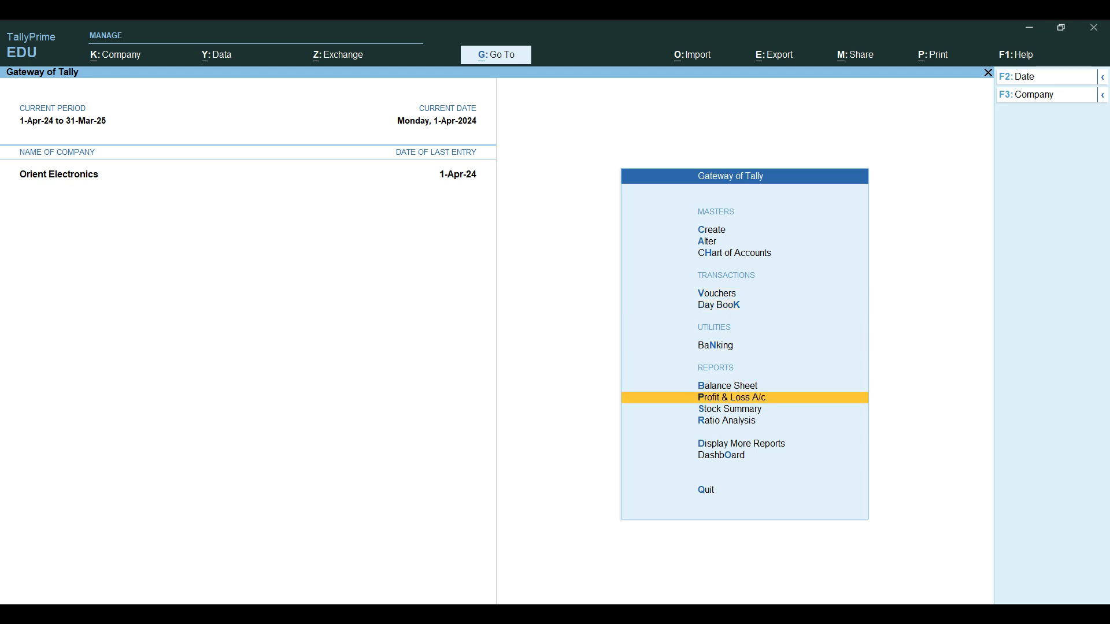
key("Return")
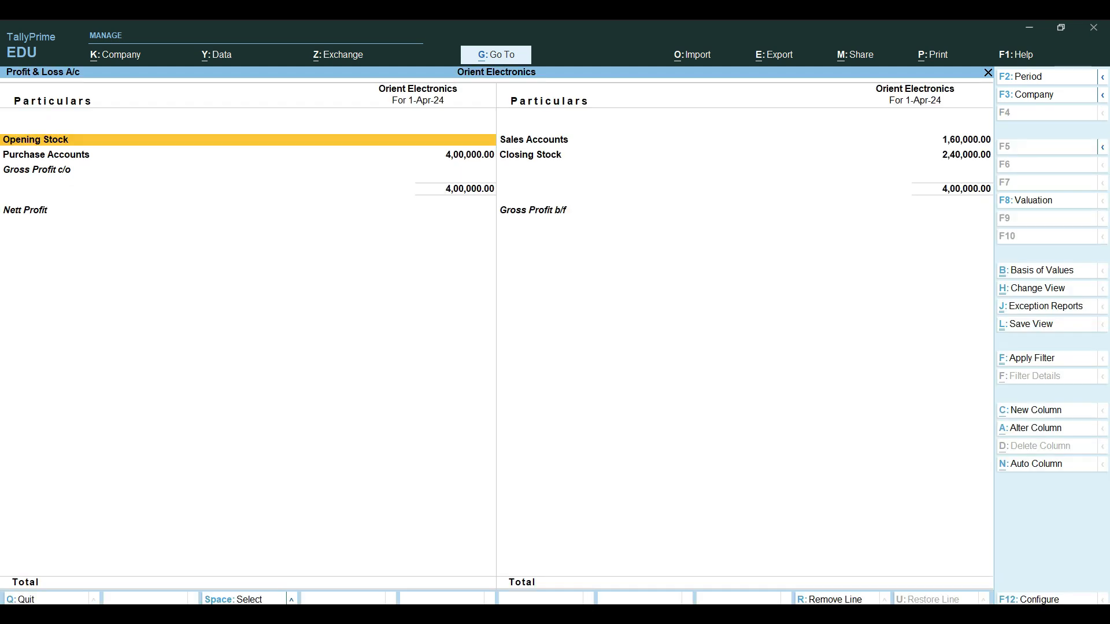
Examine the Sales Accounts down to the Sales ledger's April vouchers and close the Profit & Loss A/c.
key("Right")
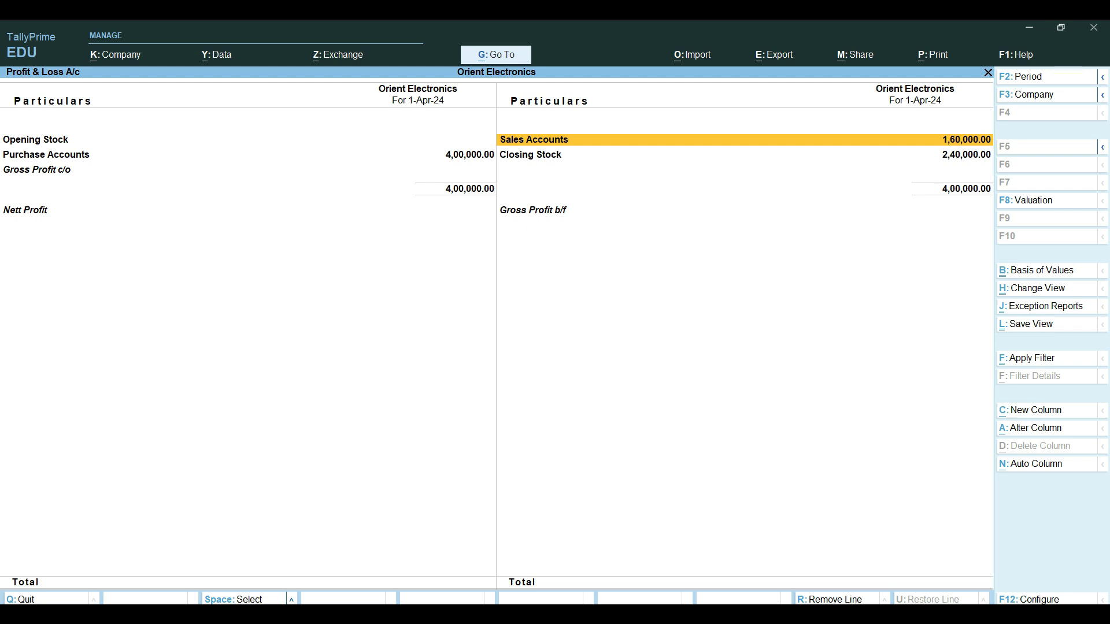
key("Return")
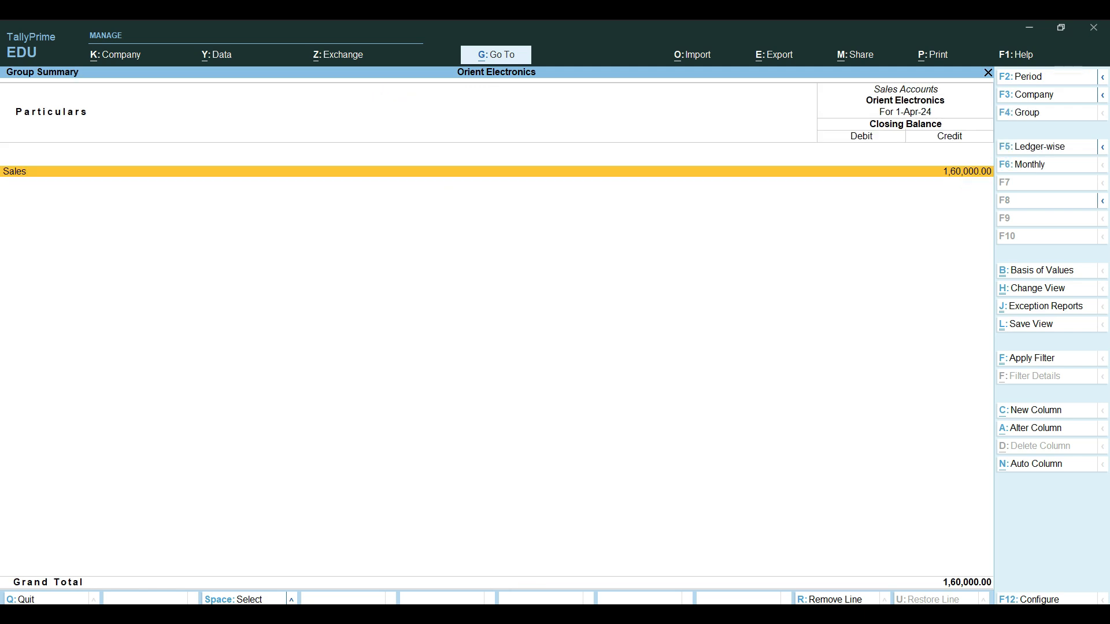
key("Return")
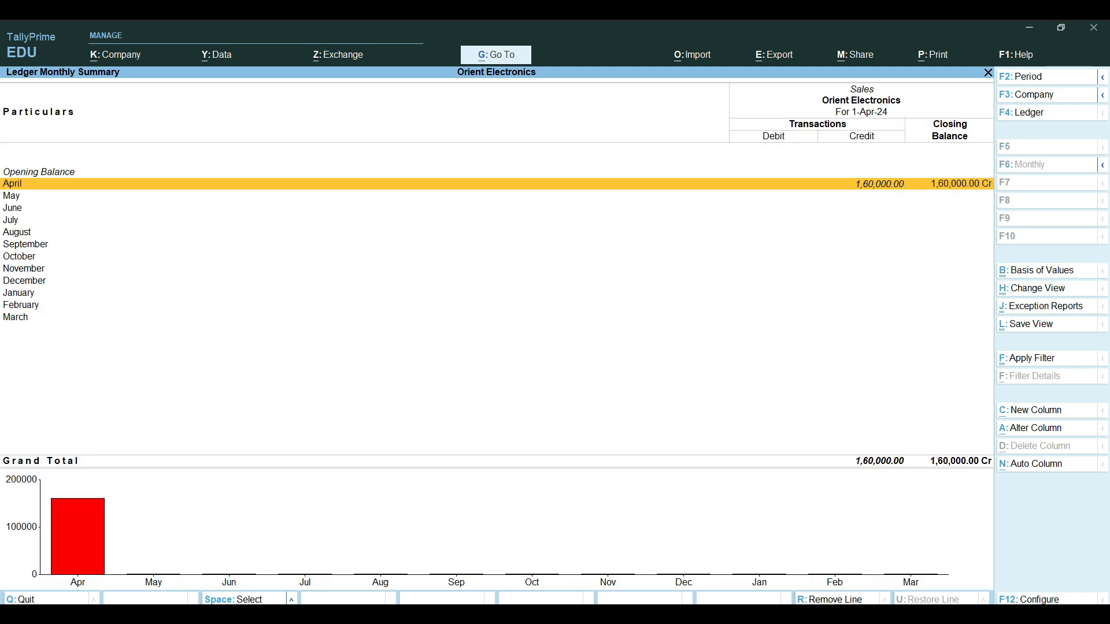
key("Return")
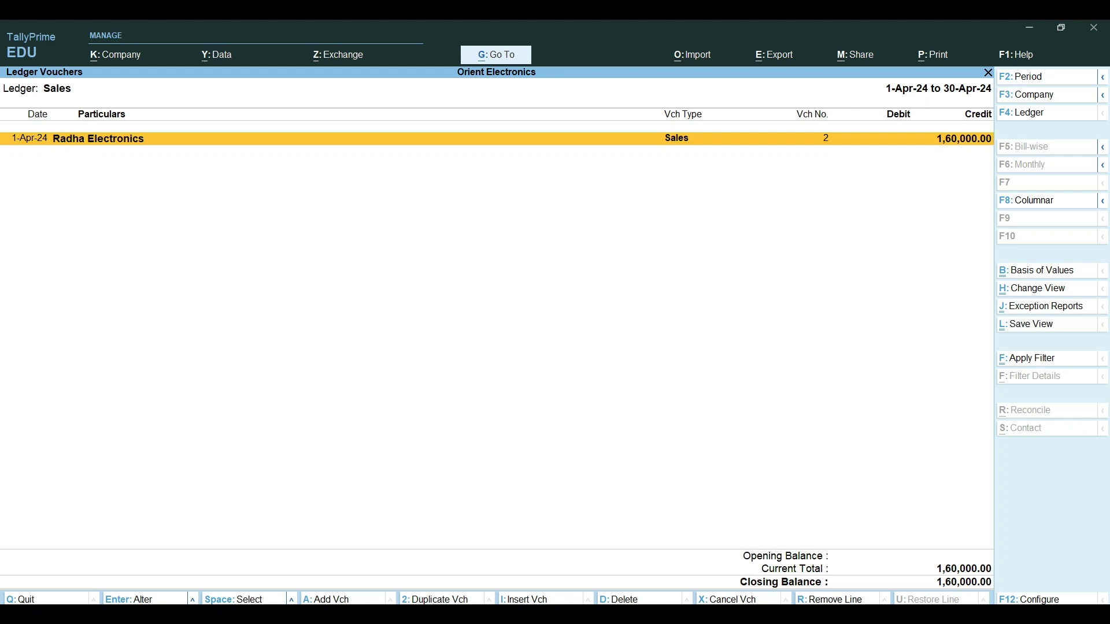
key("Escape")
key("Escape")
key("Escape")
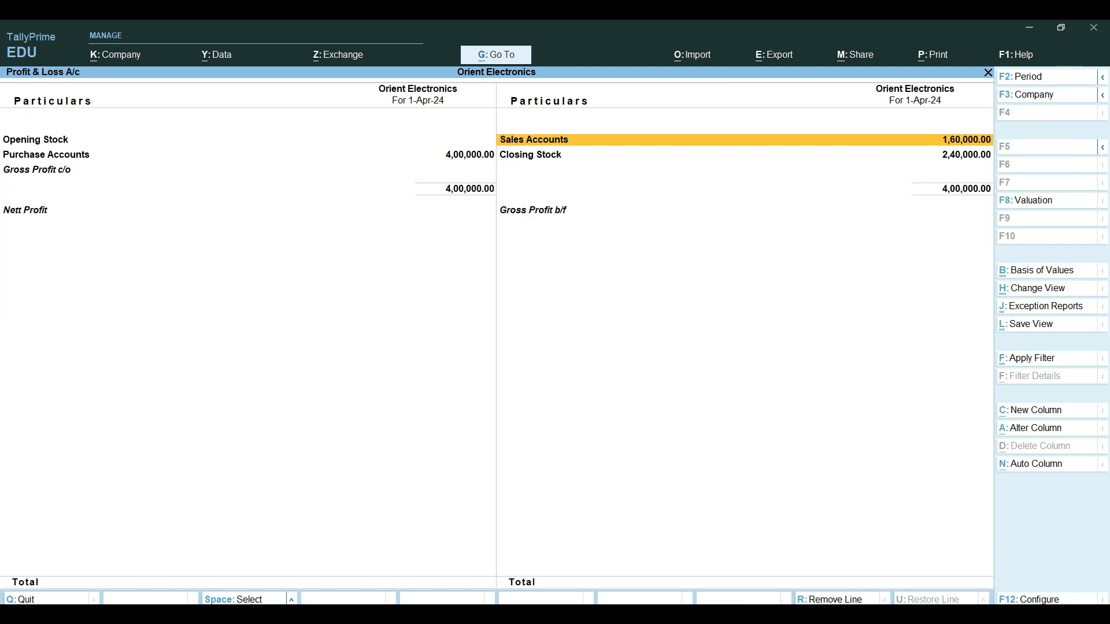
key("Escape")
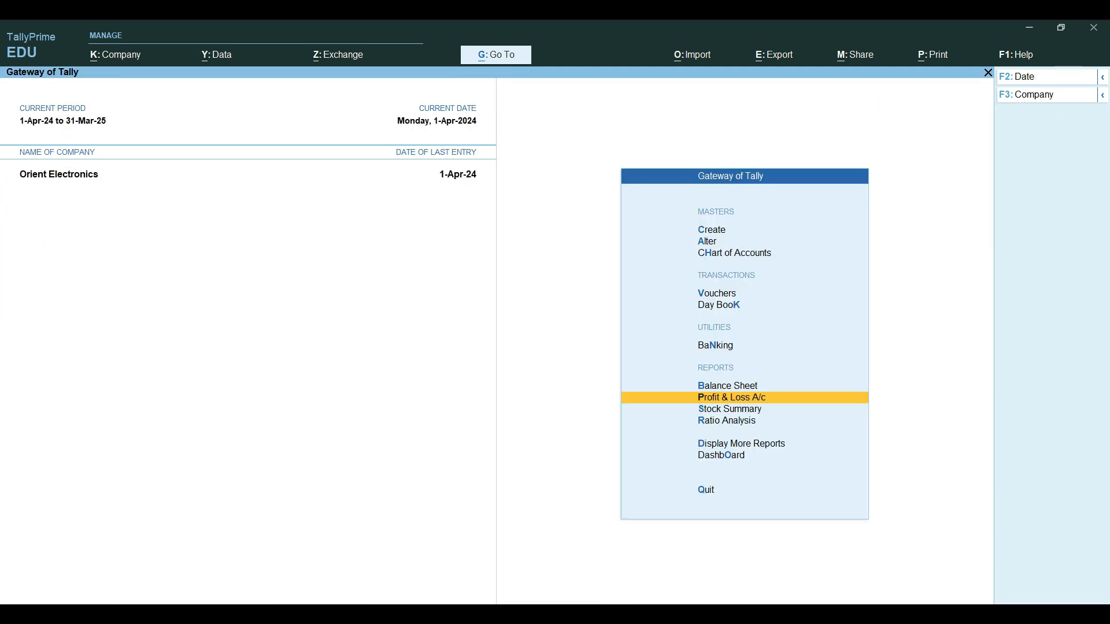